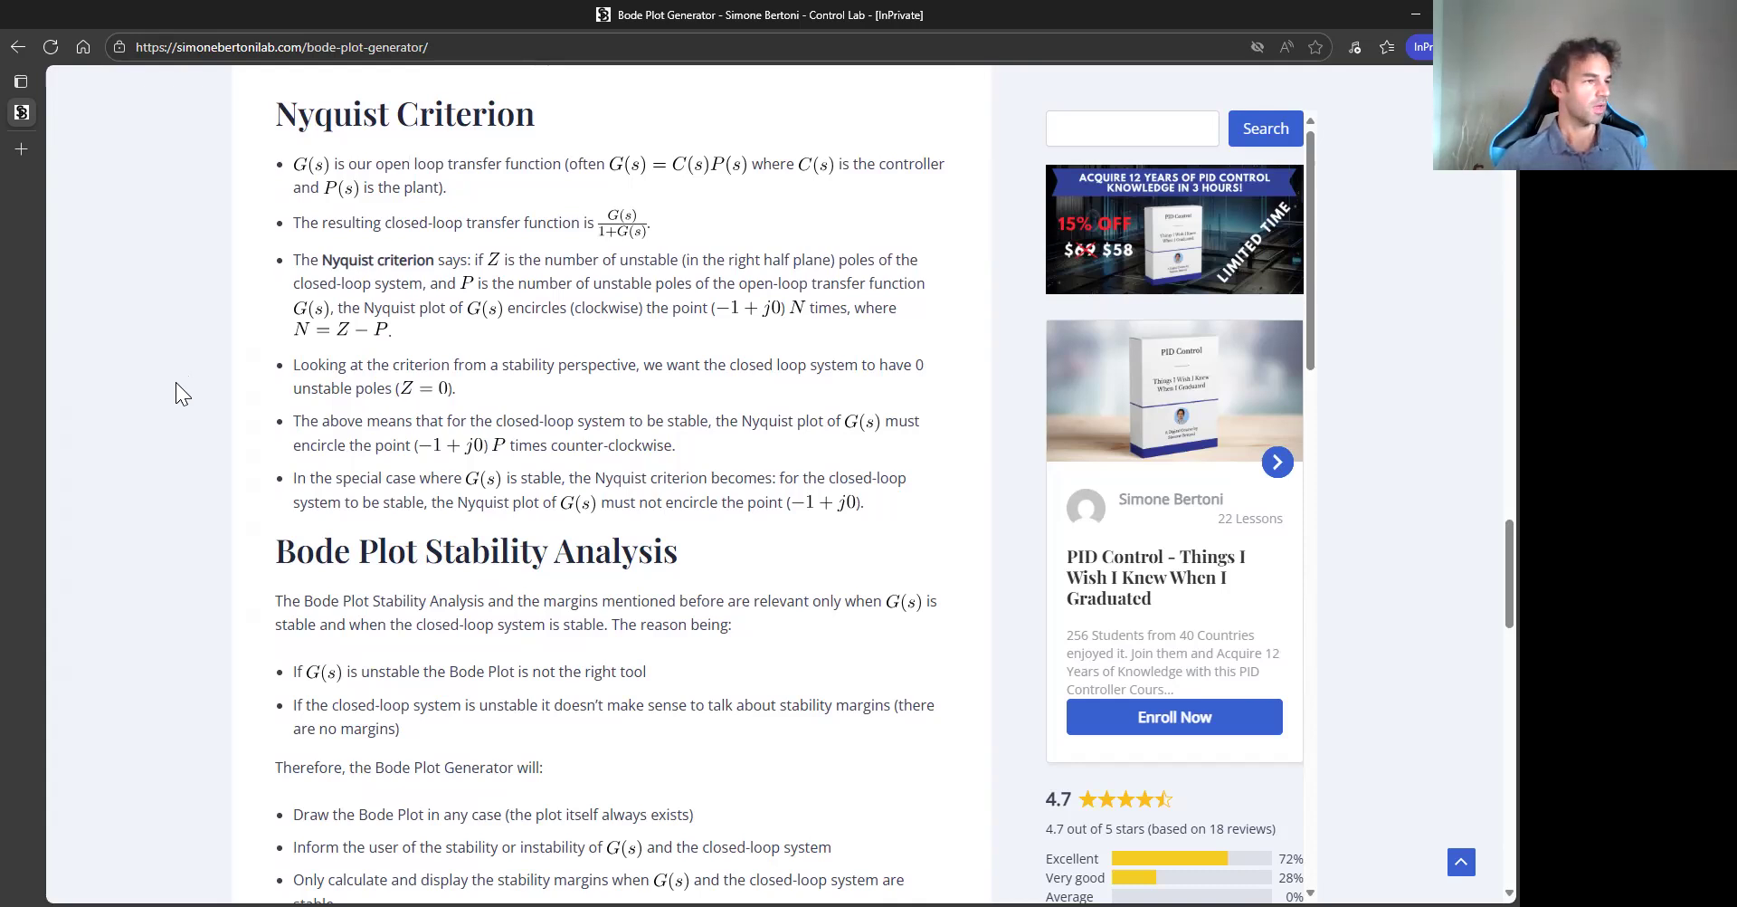
{"action": "scroll", "coordinate": [171, 399], "scroll_direction": "up", "scroll_amount": 10}
{"action": "scroll", "coordinate": [157, 409], "scroll_direction": "up", "scroll_amount": 10}
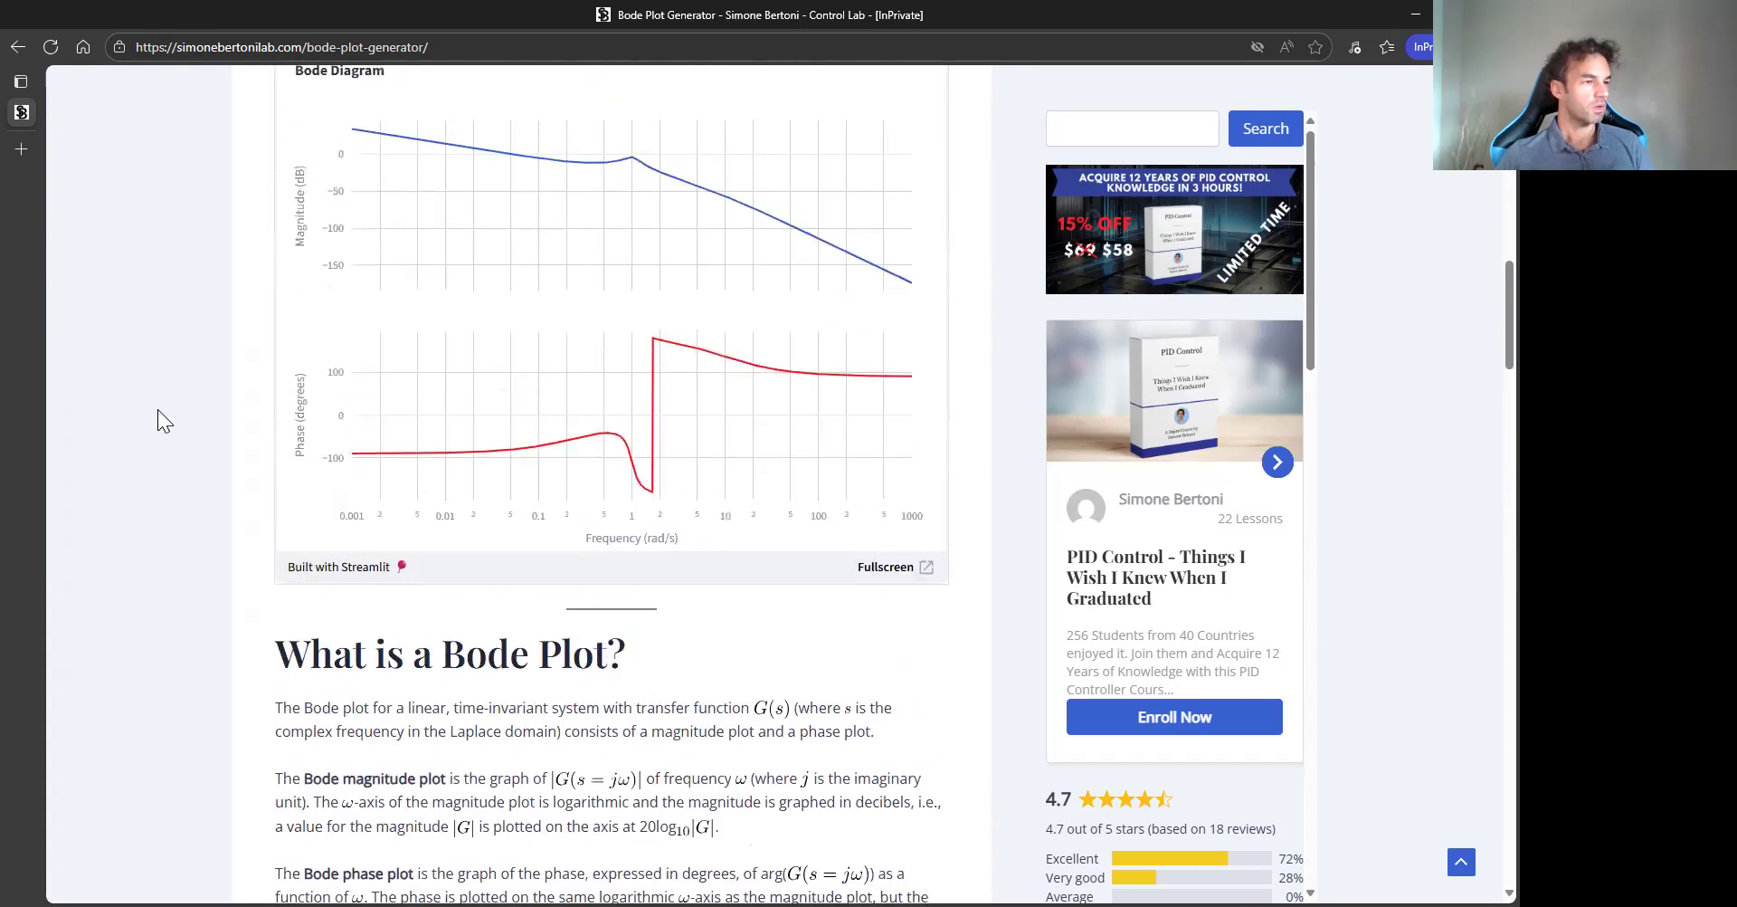
{"action": "scroll", "coordinate": [157, 411], "scroll_direction": "down", "scroll_amount": 4}
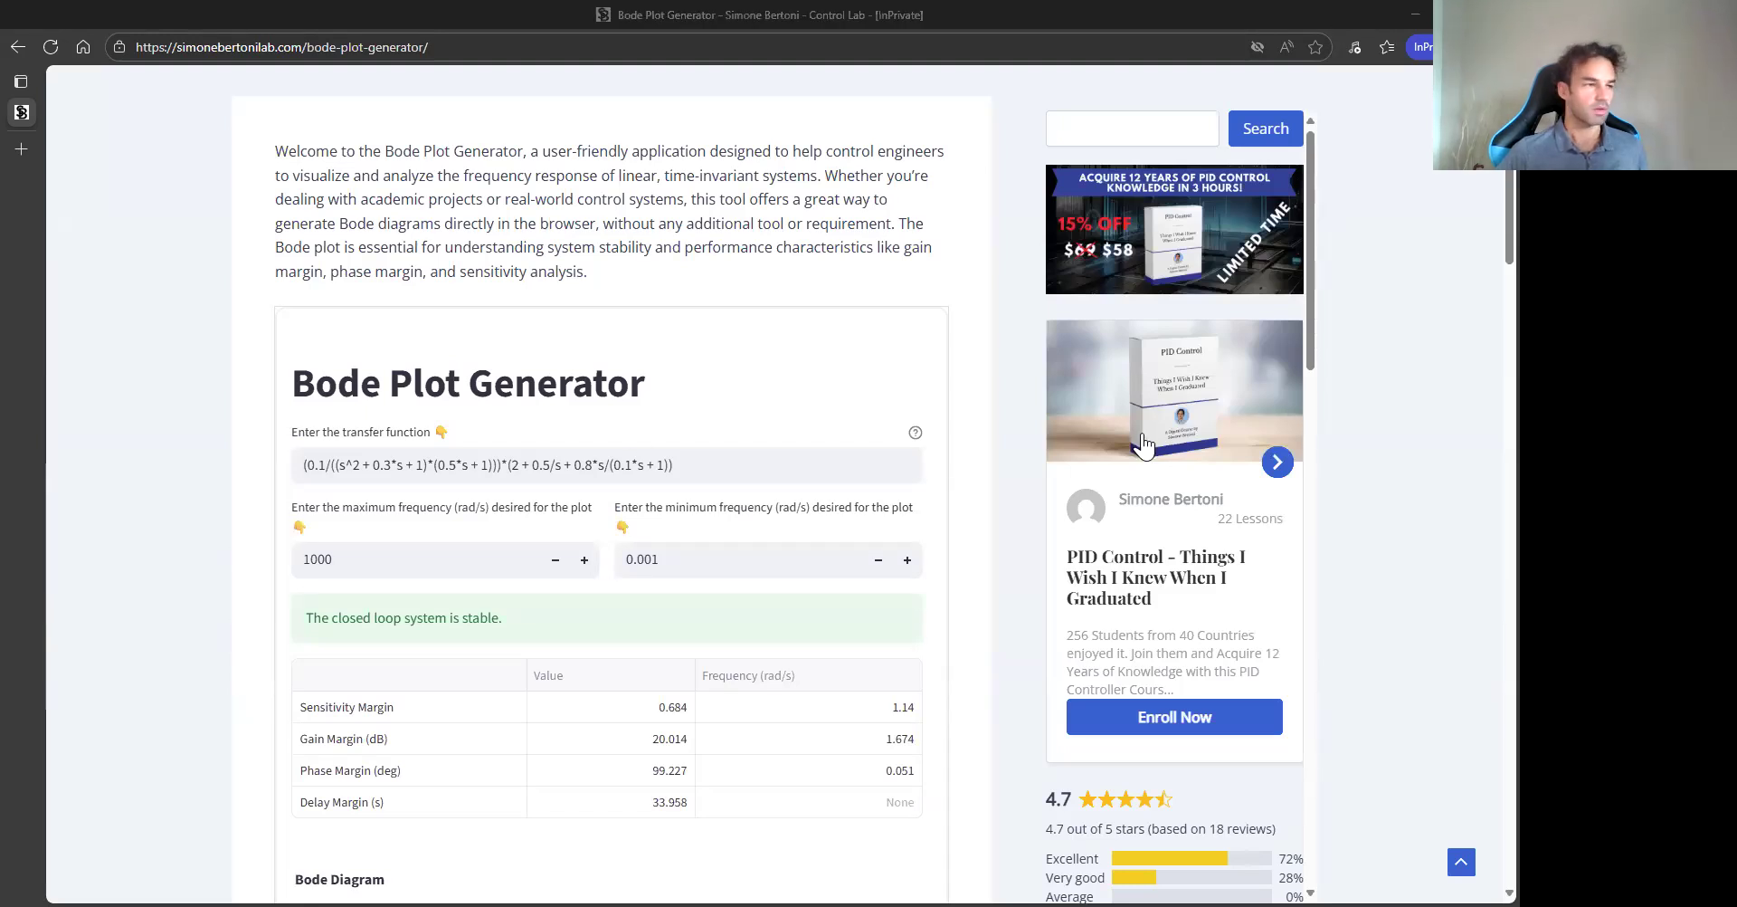
- Replace the transfer function with 100/(s^2 + 0.1*s + 100) and apply it
{"action": "triple_click", "coordinate": [609, 463]}
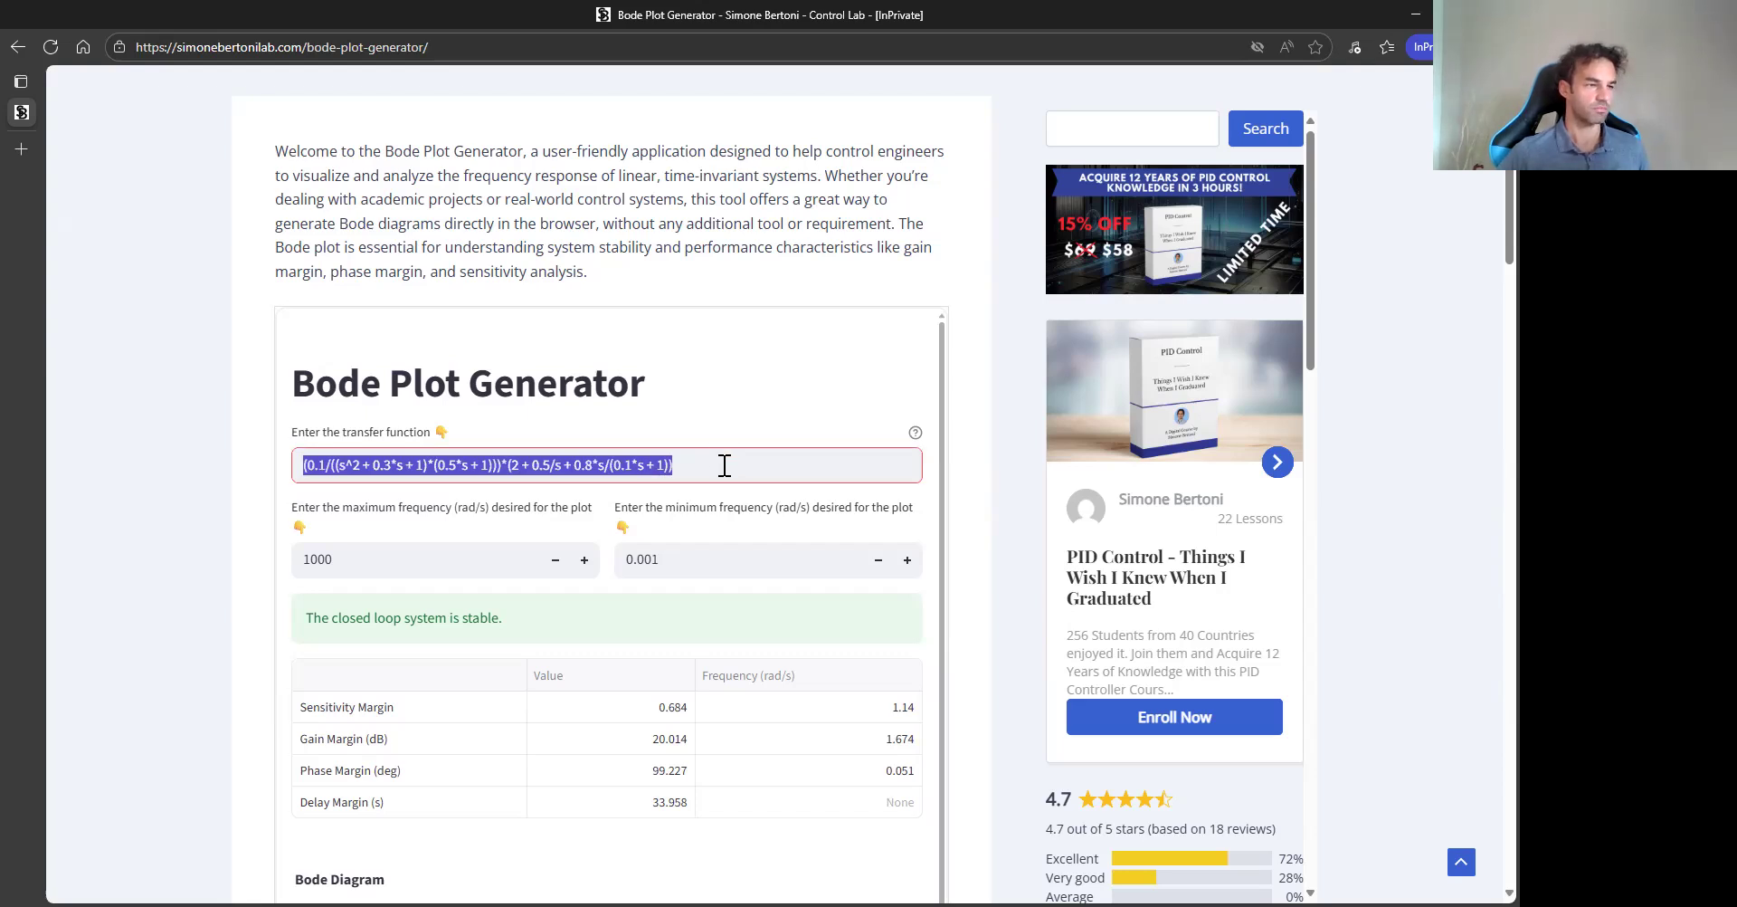
{"action": "left_click", "coordinate": [727, 463]}
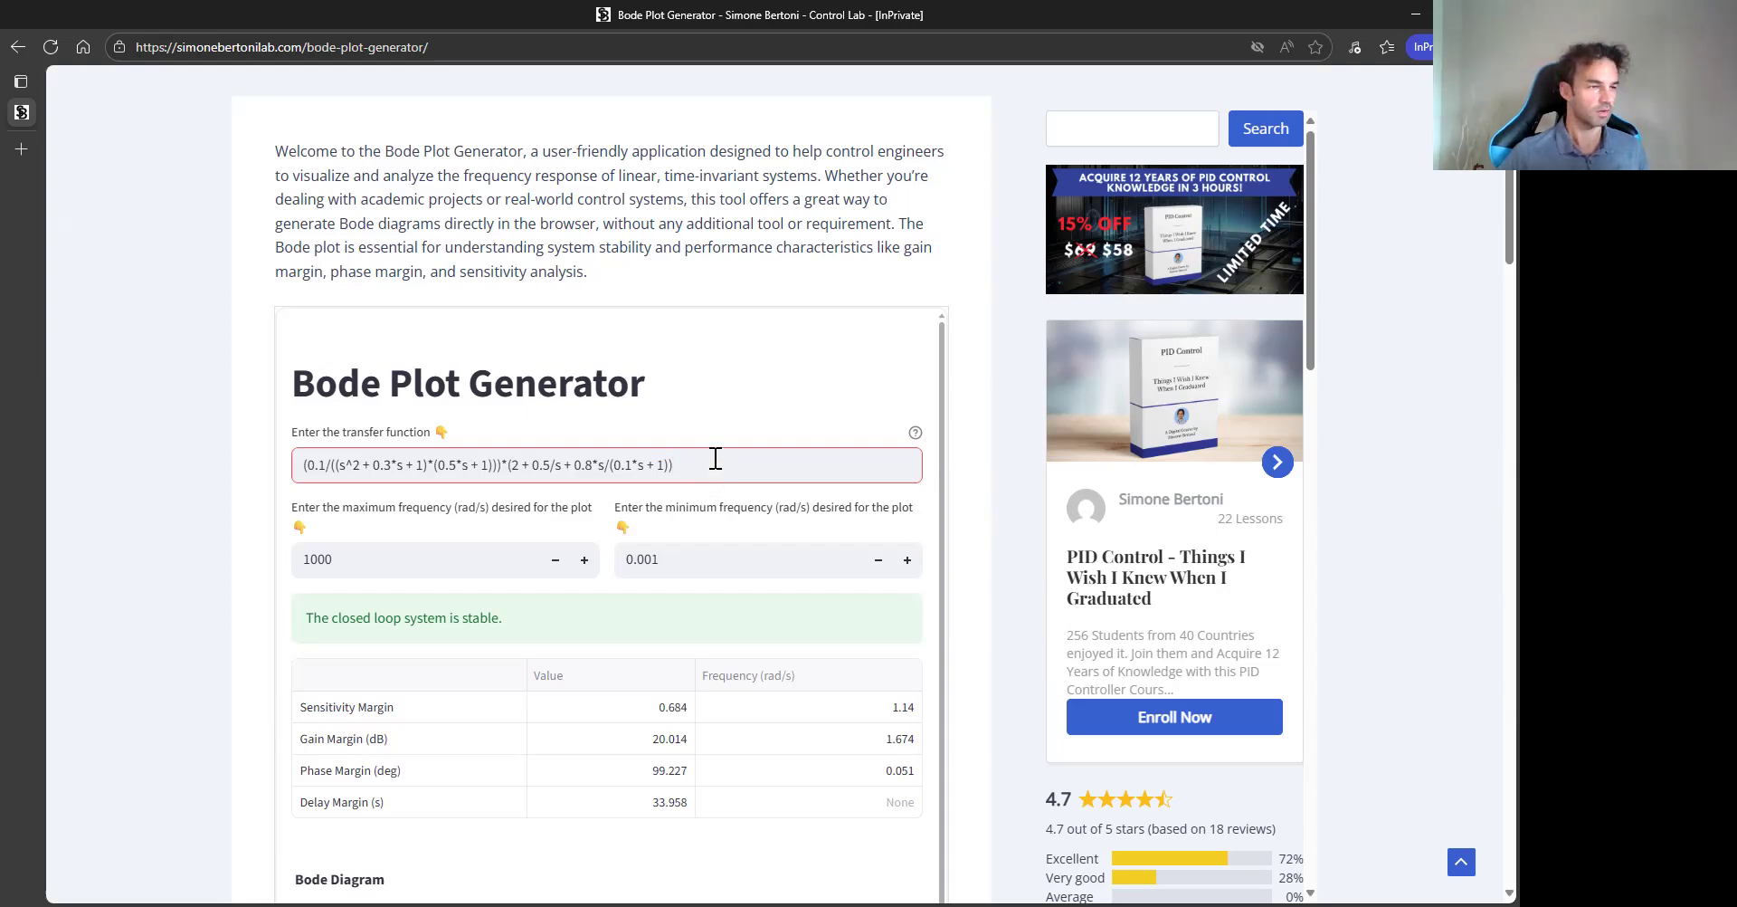
{"action": "mouse_move", "coordinate": [915, 433]}
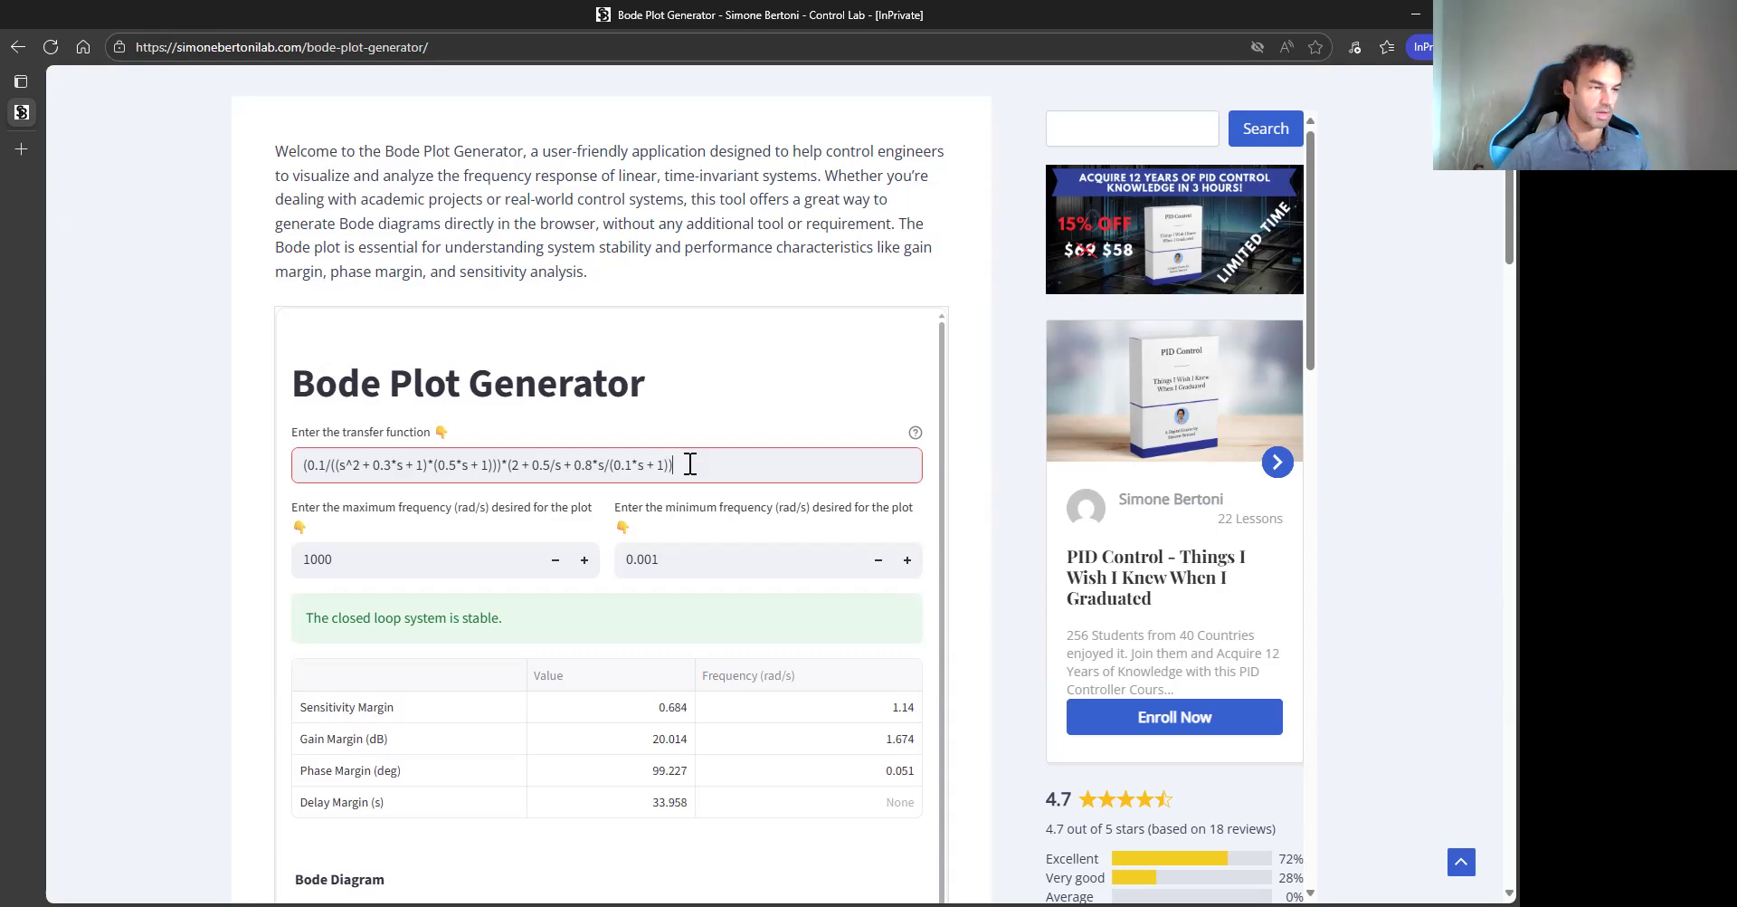
{"action": "key", "text": "ctrl+a"}
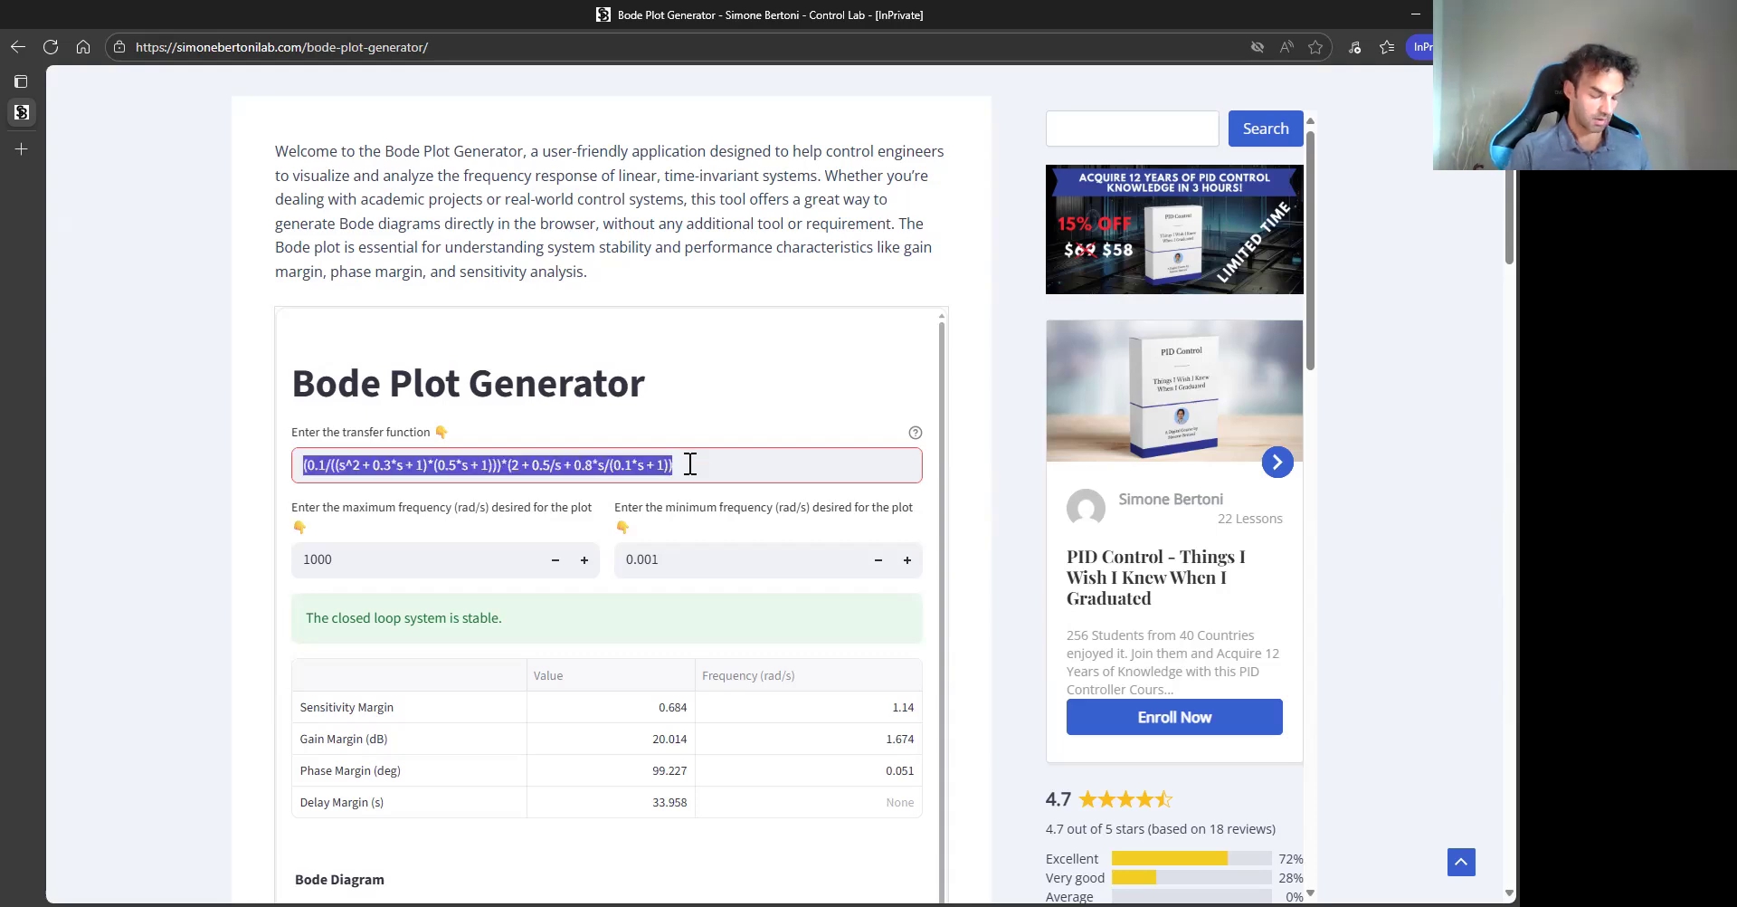
{"action": "type", "text": "1/"}
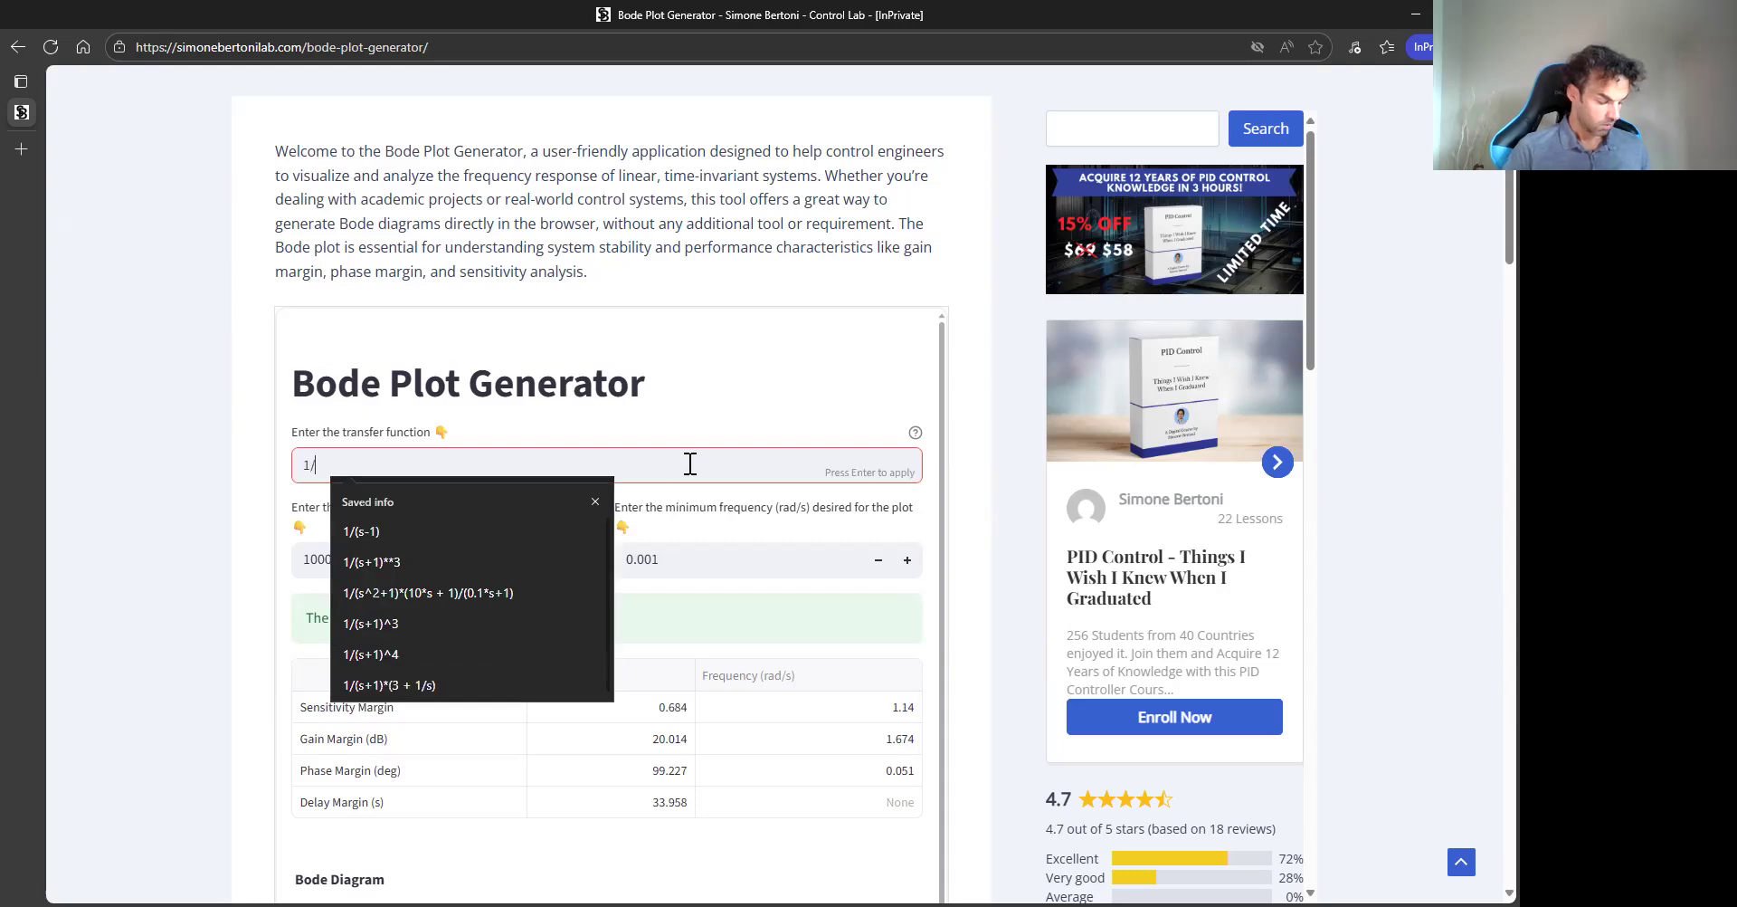
{"action": "type", "text": "("}
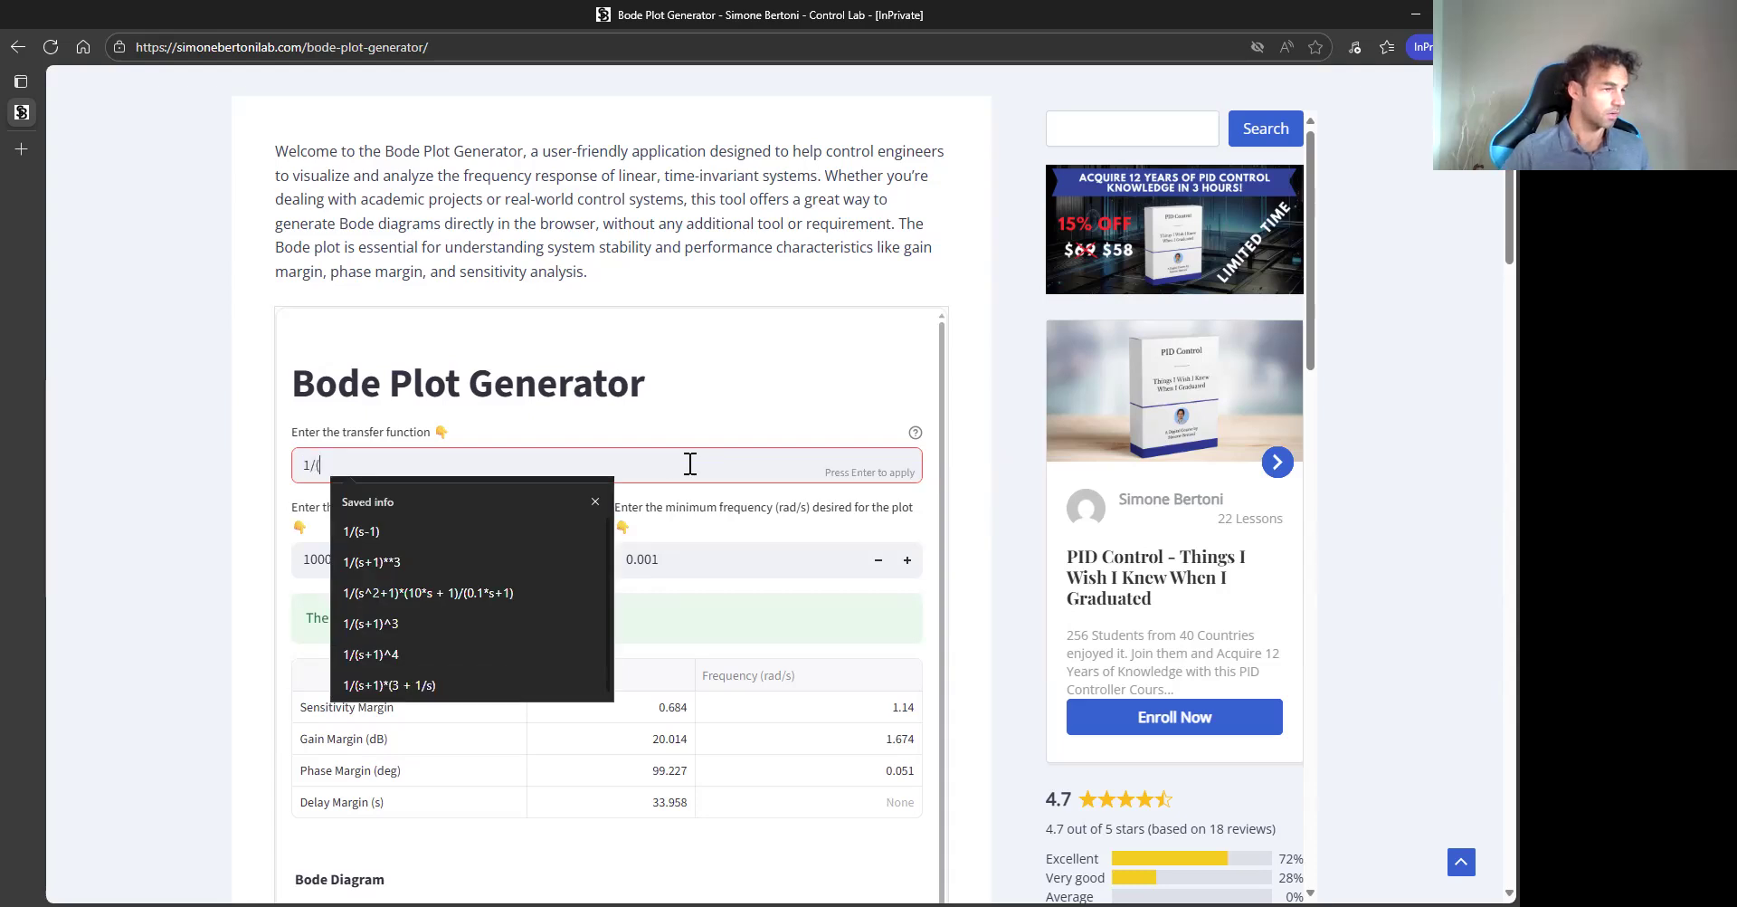
{"action": "type", "text": "s^2"}
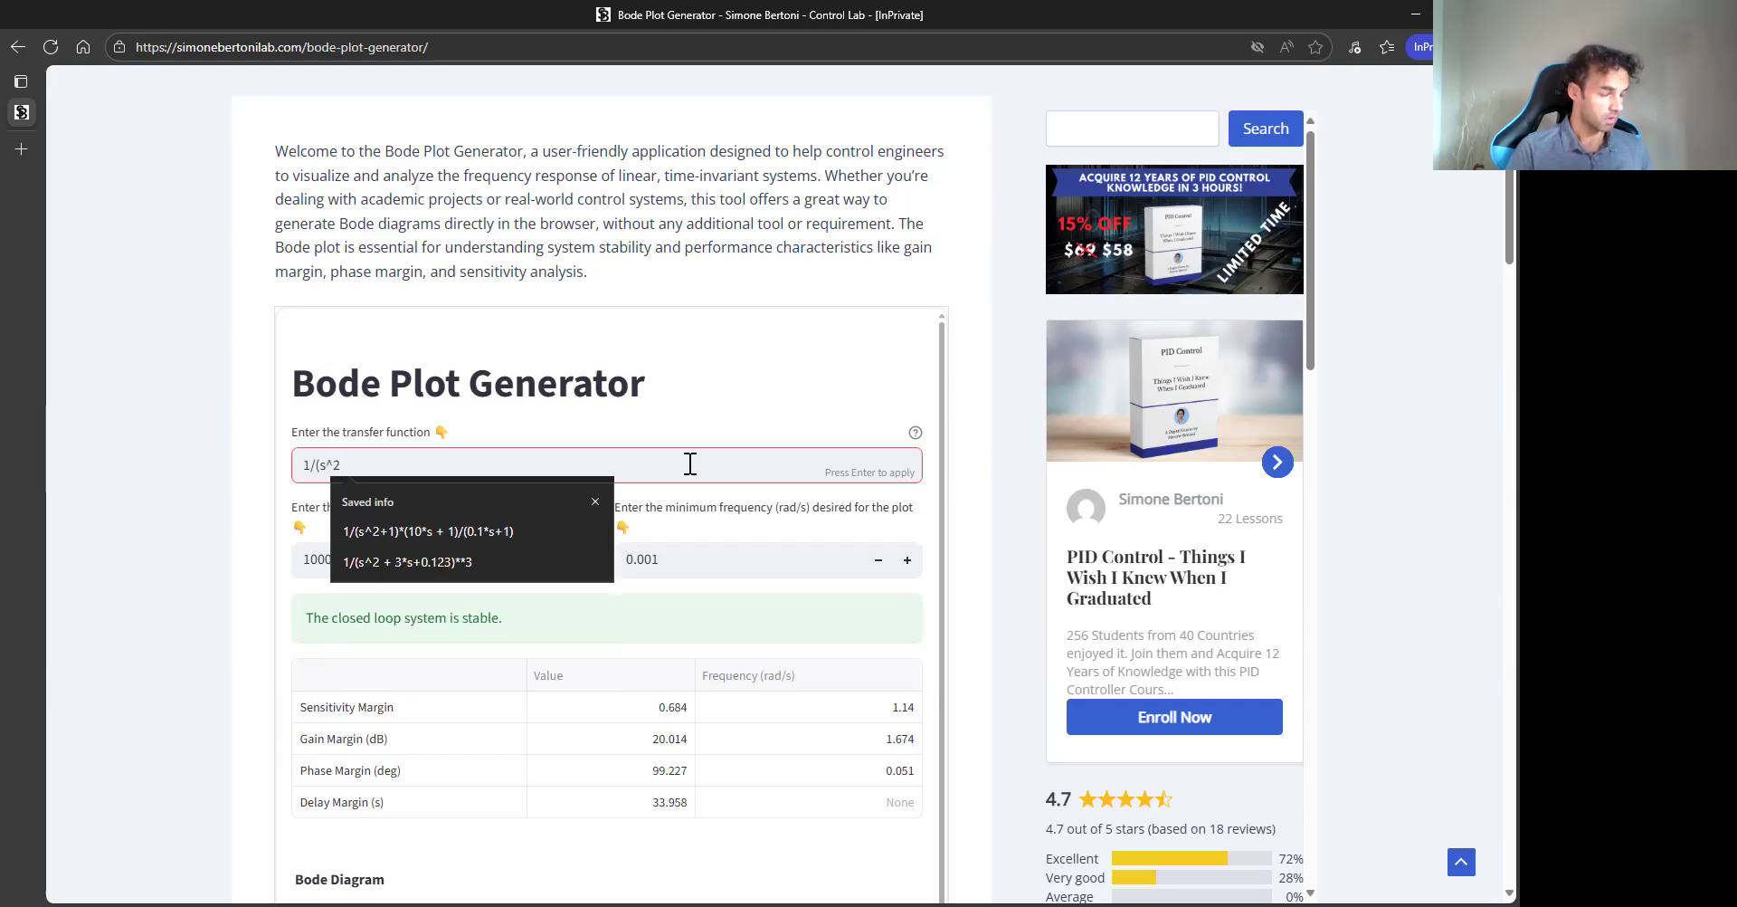
{"action": "type", "text": " + 0"}
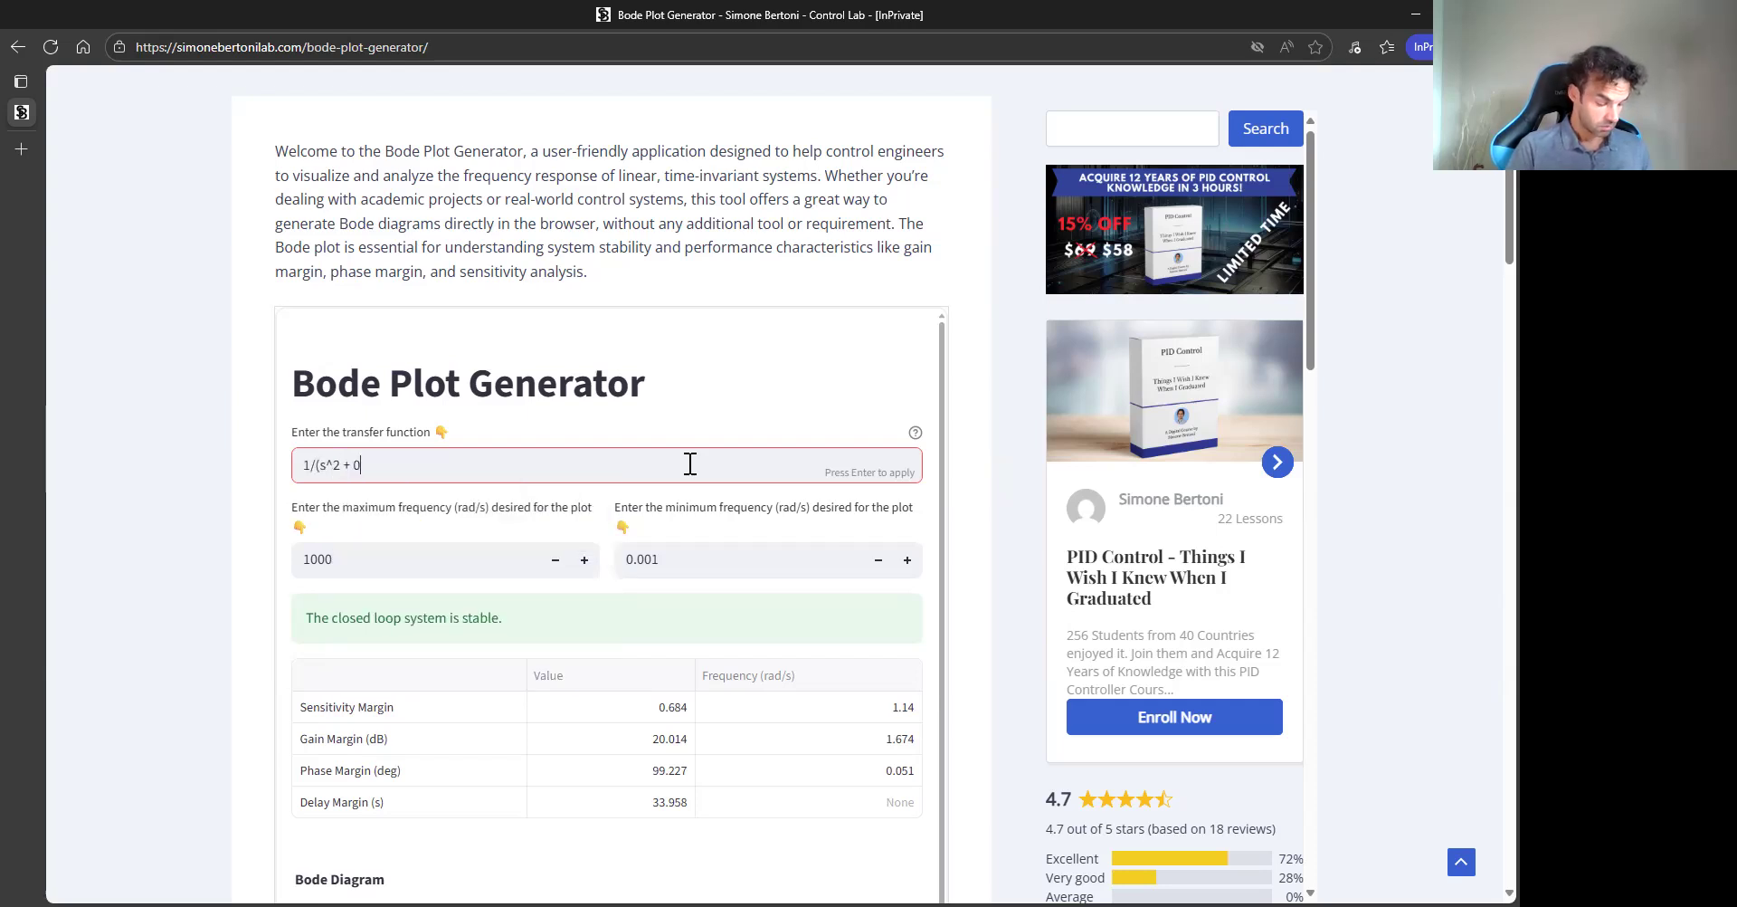
{"action": "type", "text": ".1*s + 100)"}
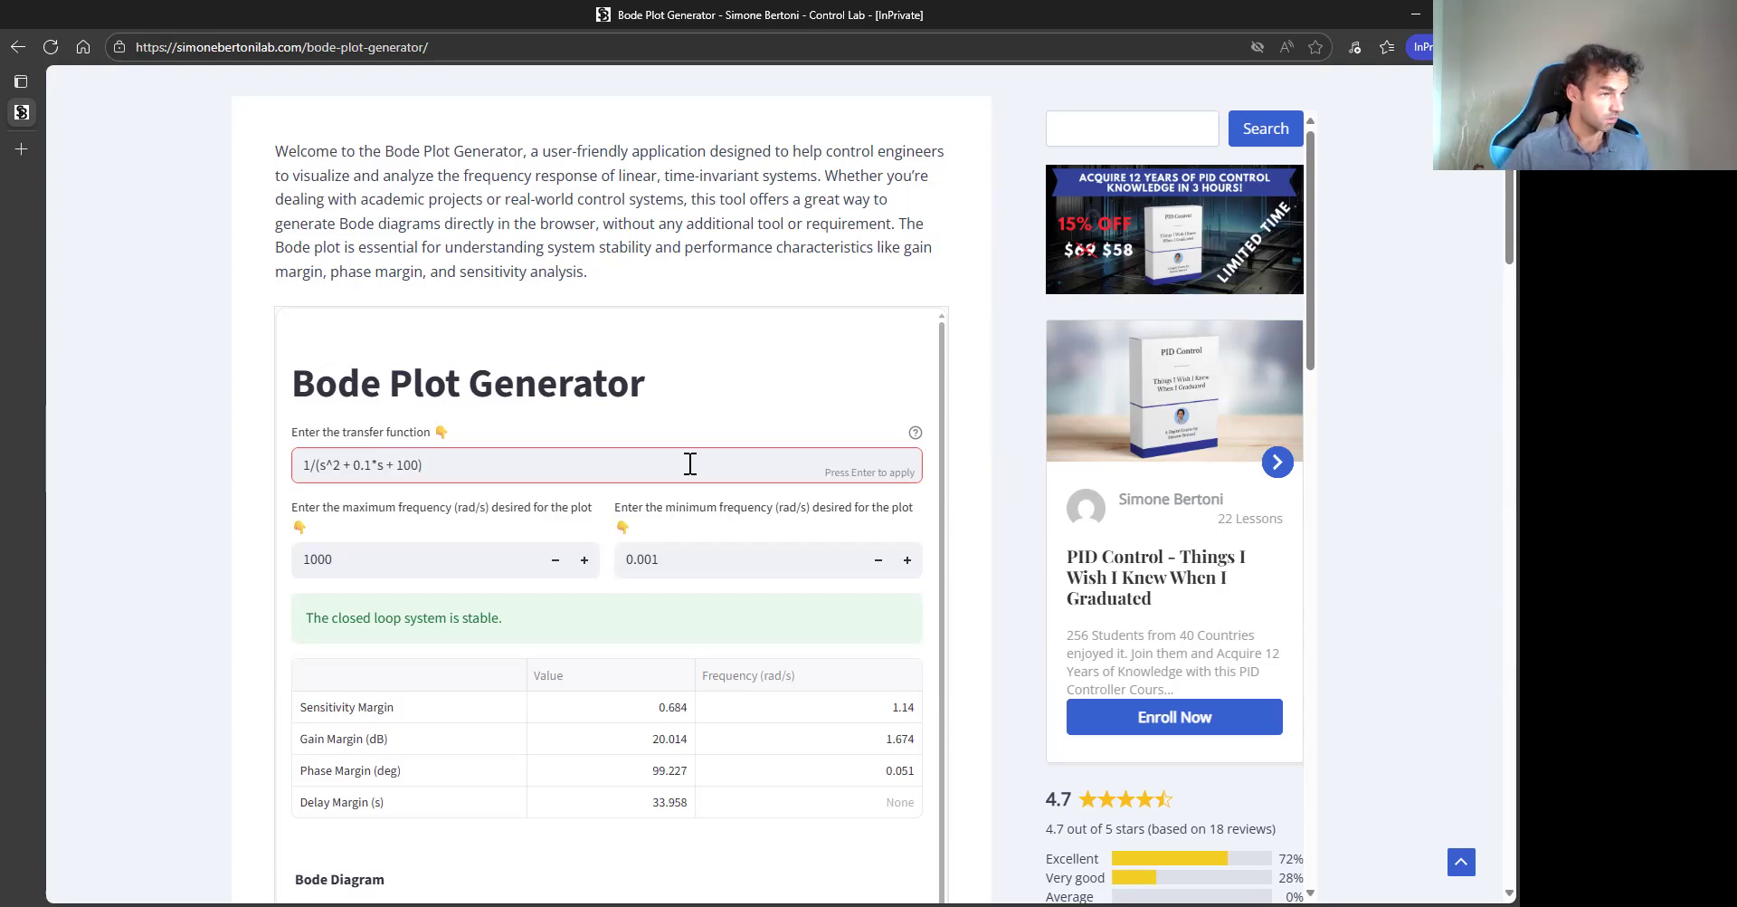
{"action": "key", "text": "Home"}
{"action": "key", "text": "Right"}
{"action": "type", "text": "00"}
{"action": "key", "text": "Return"}
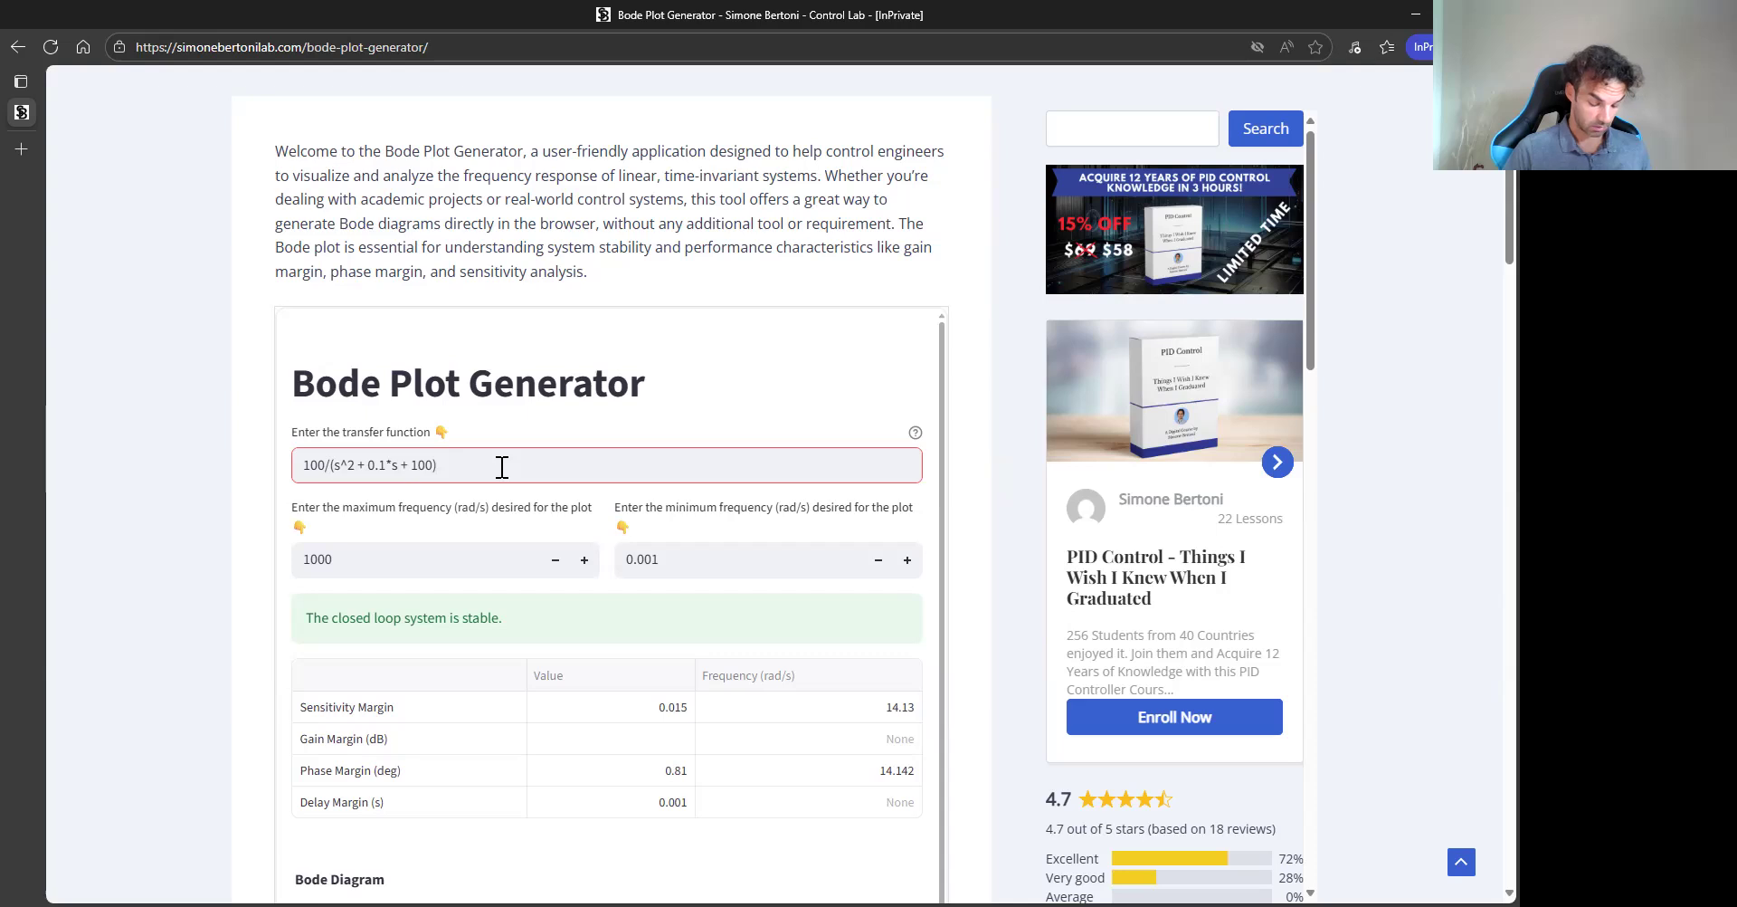
{"action": "type", "text": "*"}
{"action": "key", "text": "Return"}
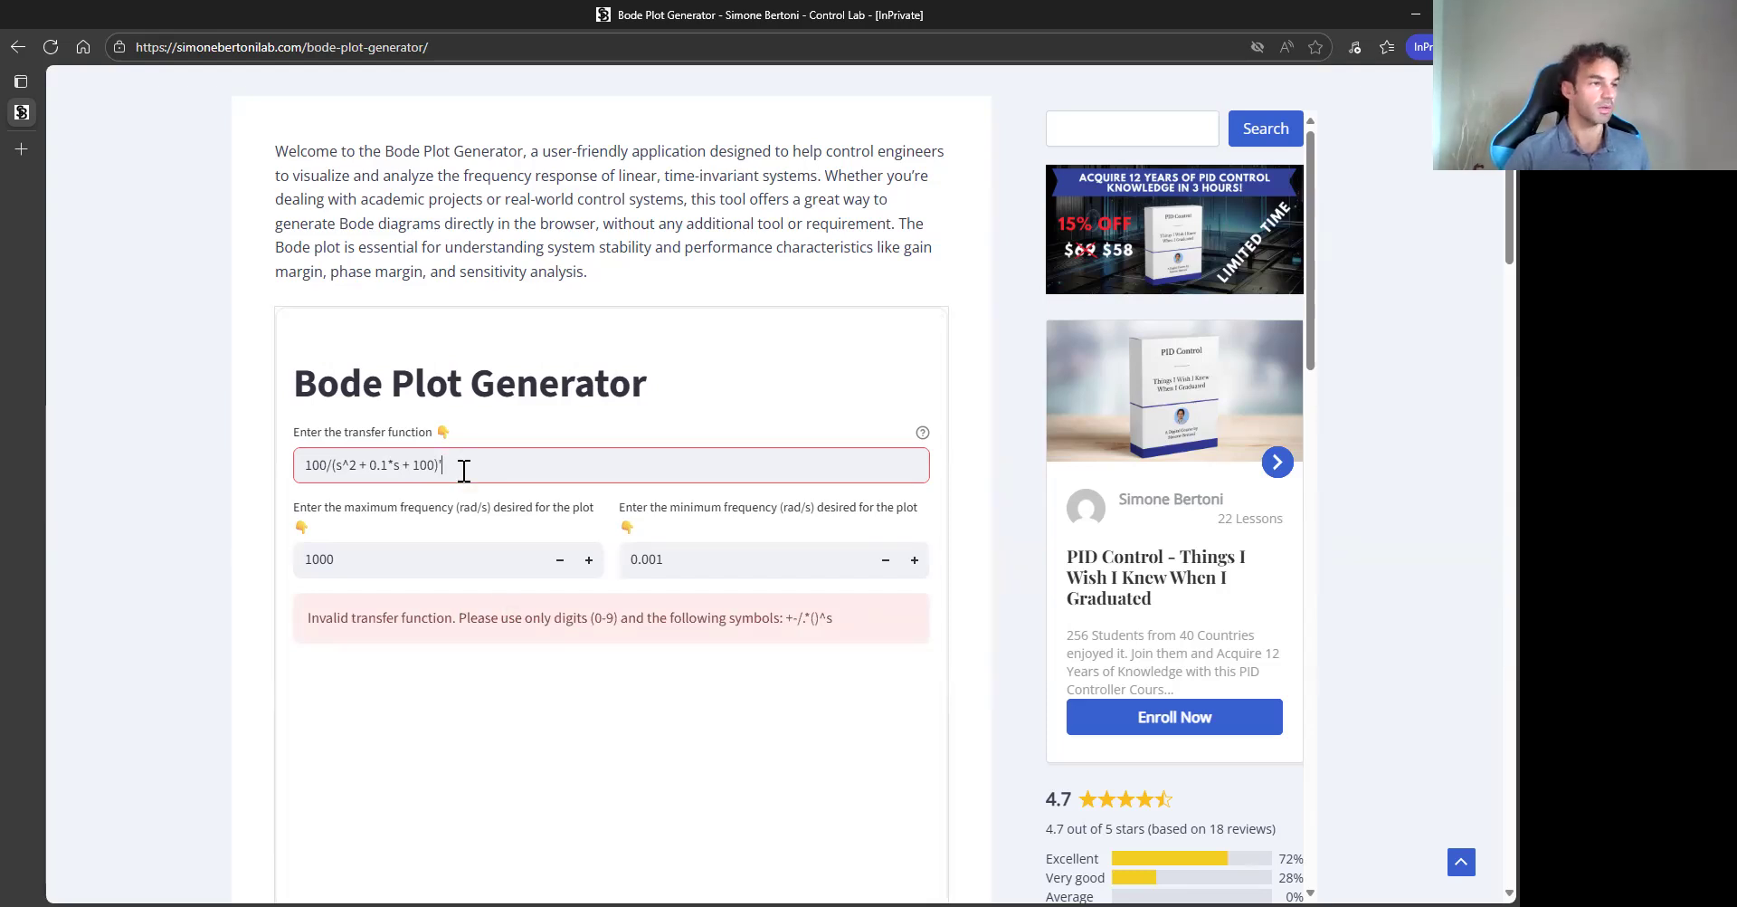
{"action": "key", "text": "BackSpace"}
{"action": "key", "text": "Return"}
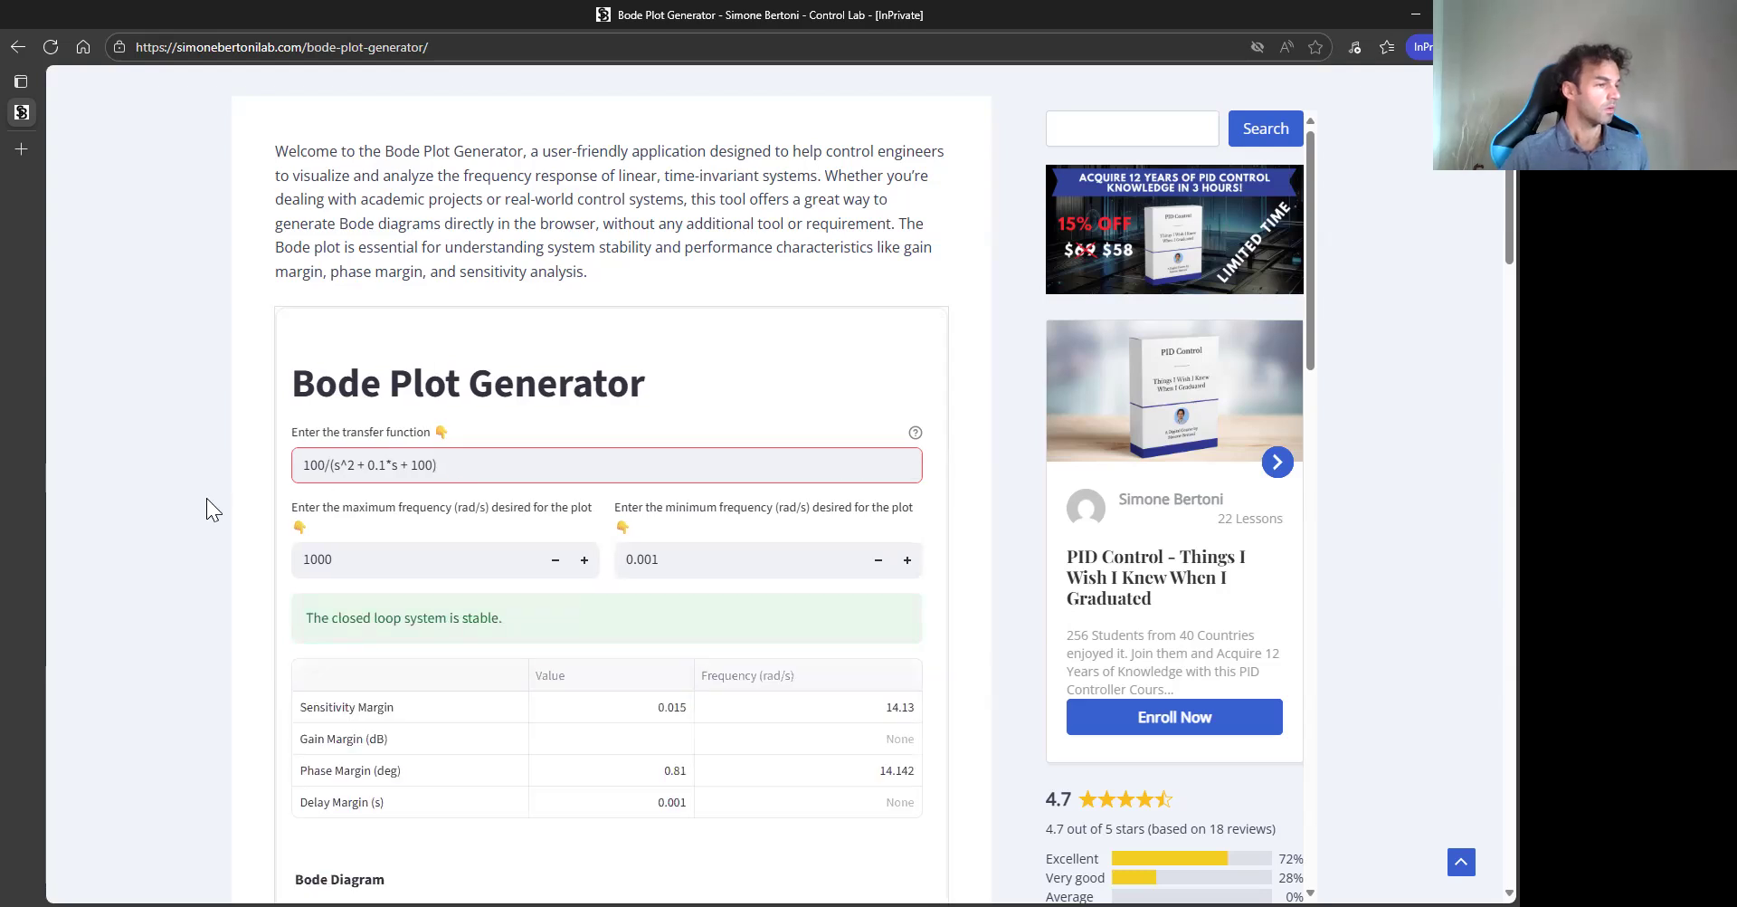
- Examine the stability margins table and the Bode diagram for the lightly damped system
{"action": "scroll", "coordinate": [190, 498], "scroll_direction": "down", "scroll_amount": 1}
{"action": "scroll", "coordinate": [181, 490], "scroll_direction": "down", "scroll_amount": 1}
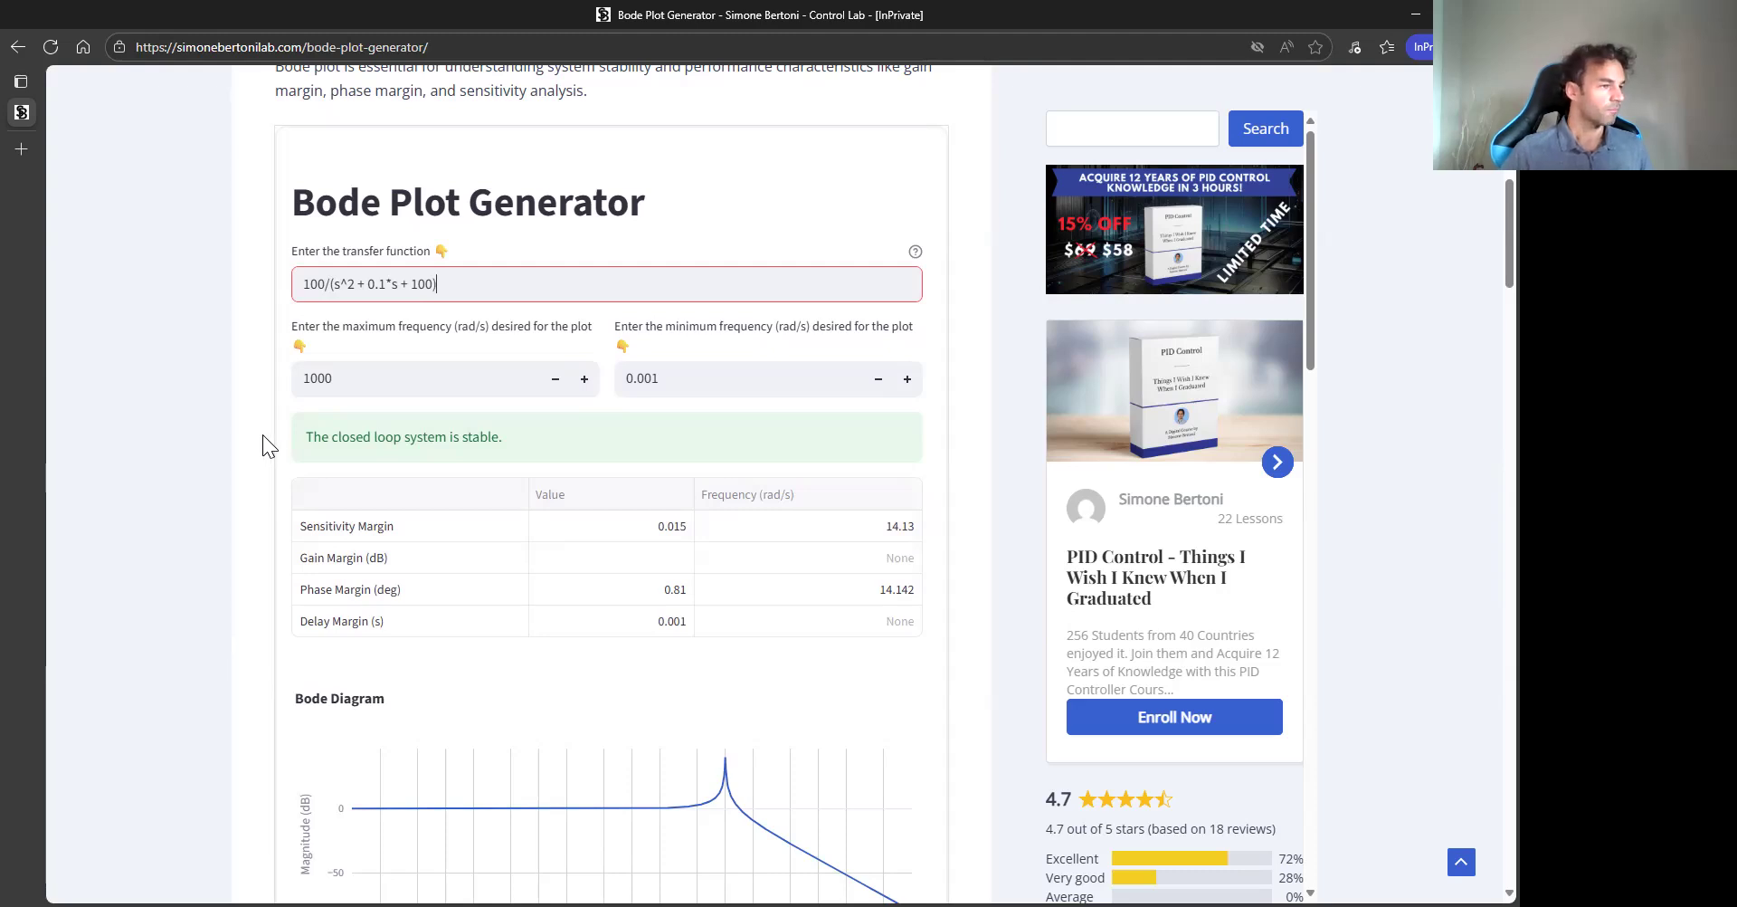
{"action": "scroll", "coordinate": [293, 548], "scroll_direction": "down", "scroll_amount": 4}
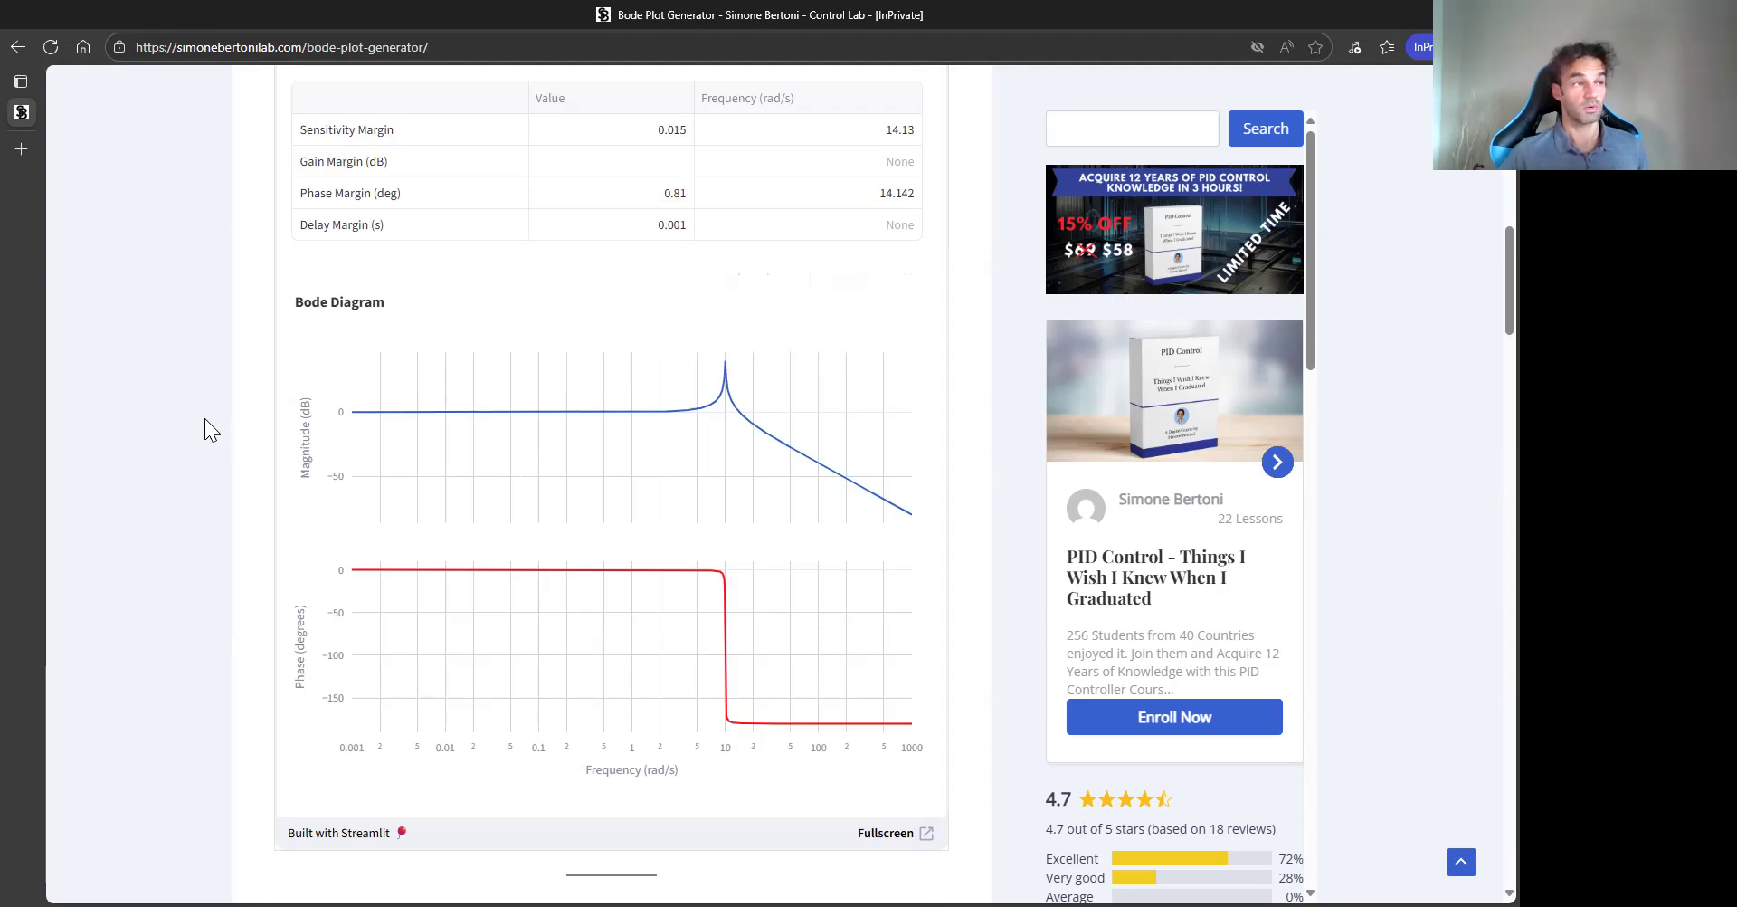
{"action": "scroll", "coordinate": [197, 465], "scroll_direction": "up", "scroll_amount": 1}
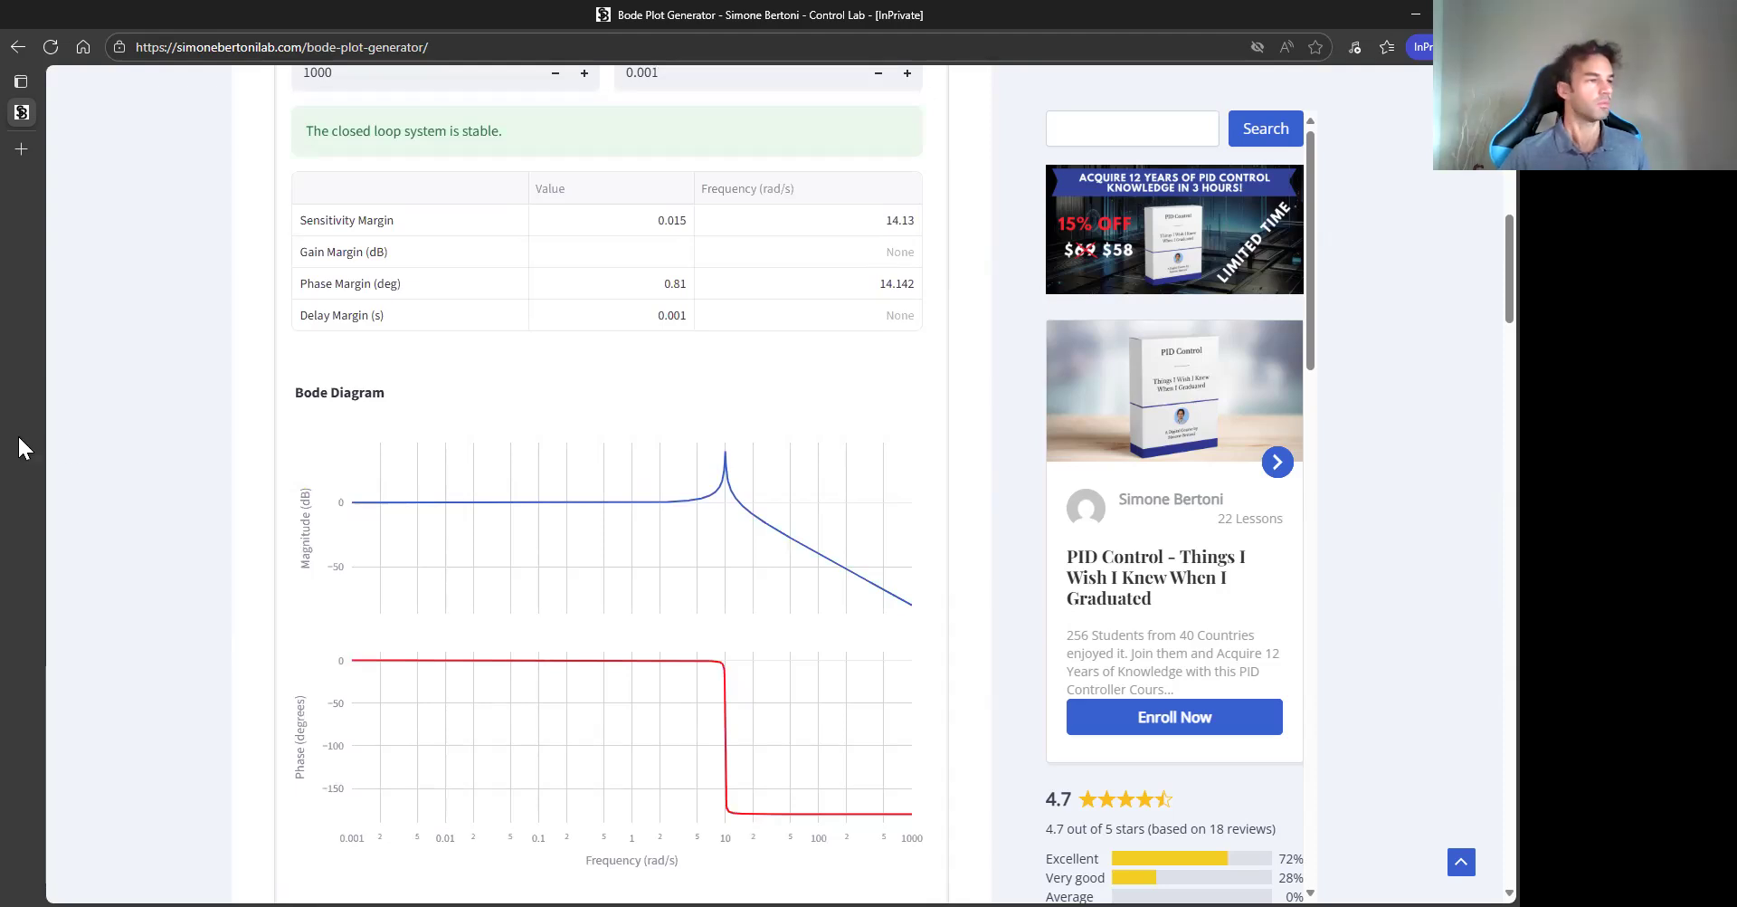
{"action": "scroll", "coordinate": [192, 420], "scroll_direction": "up", "scroll_amount": 2}
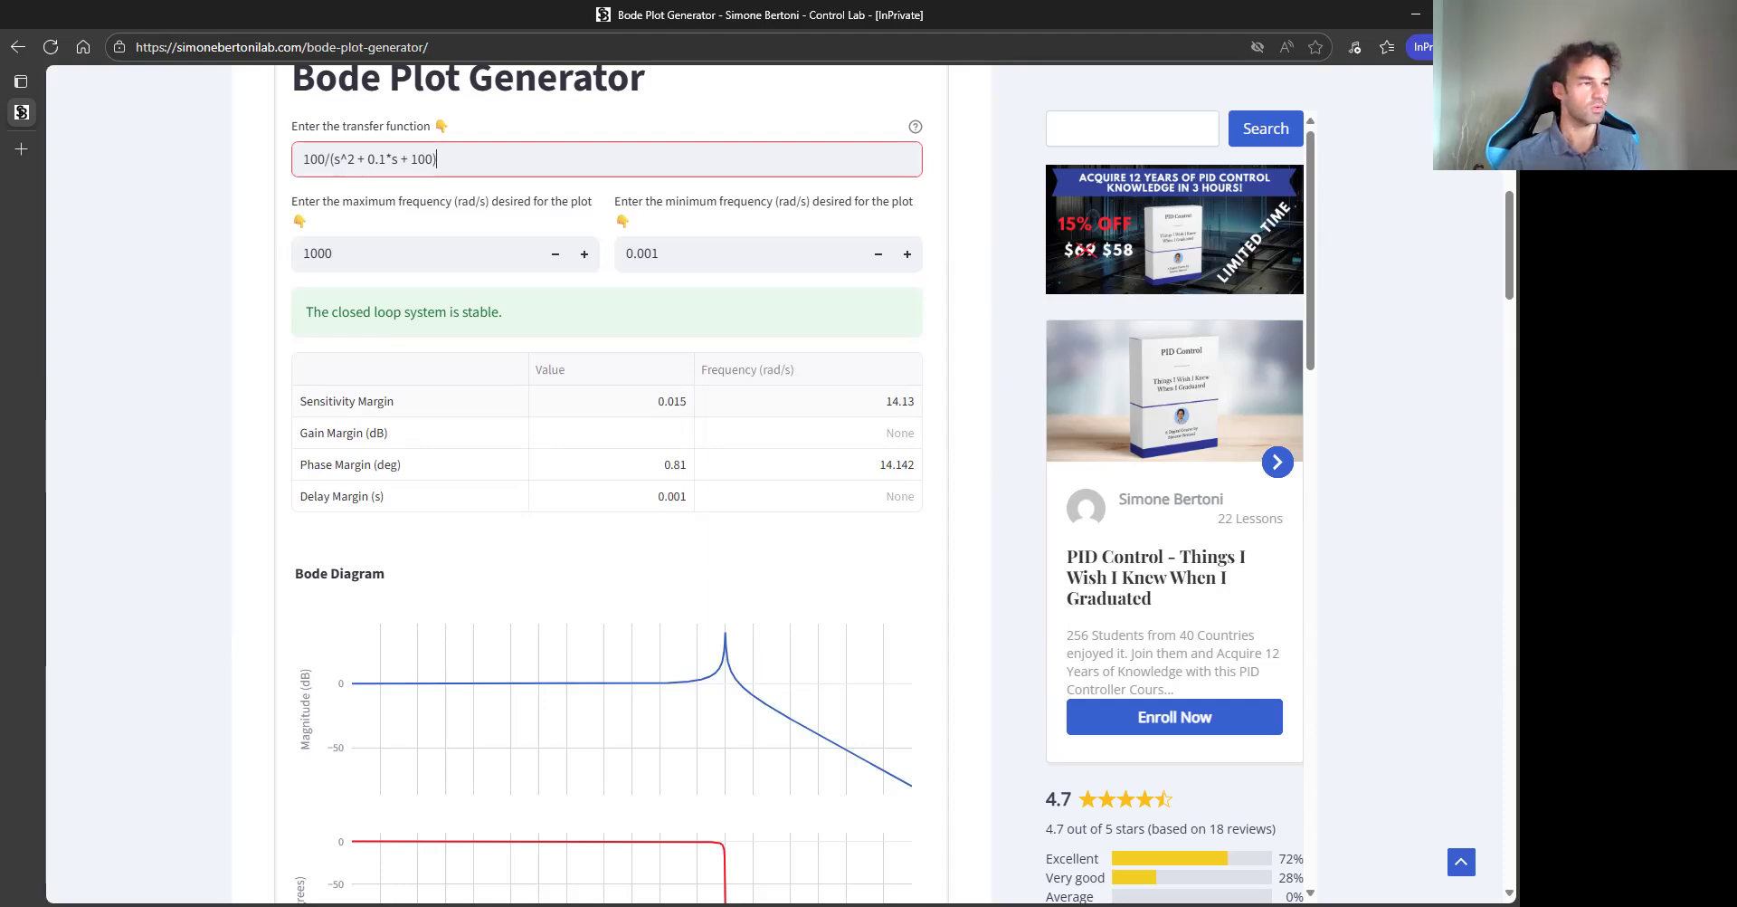
{"action": "scroll", "coordinate": [198, 461], "scroll_direction": "down", "scroll_amount": 15}
{"action": "scroll", "coordinate": [190, 467], "scroll_direction": "up", "scroll_amount": 4}
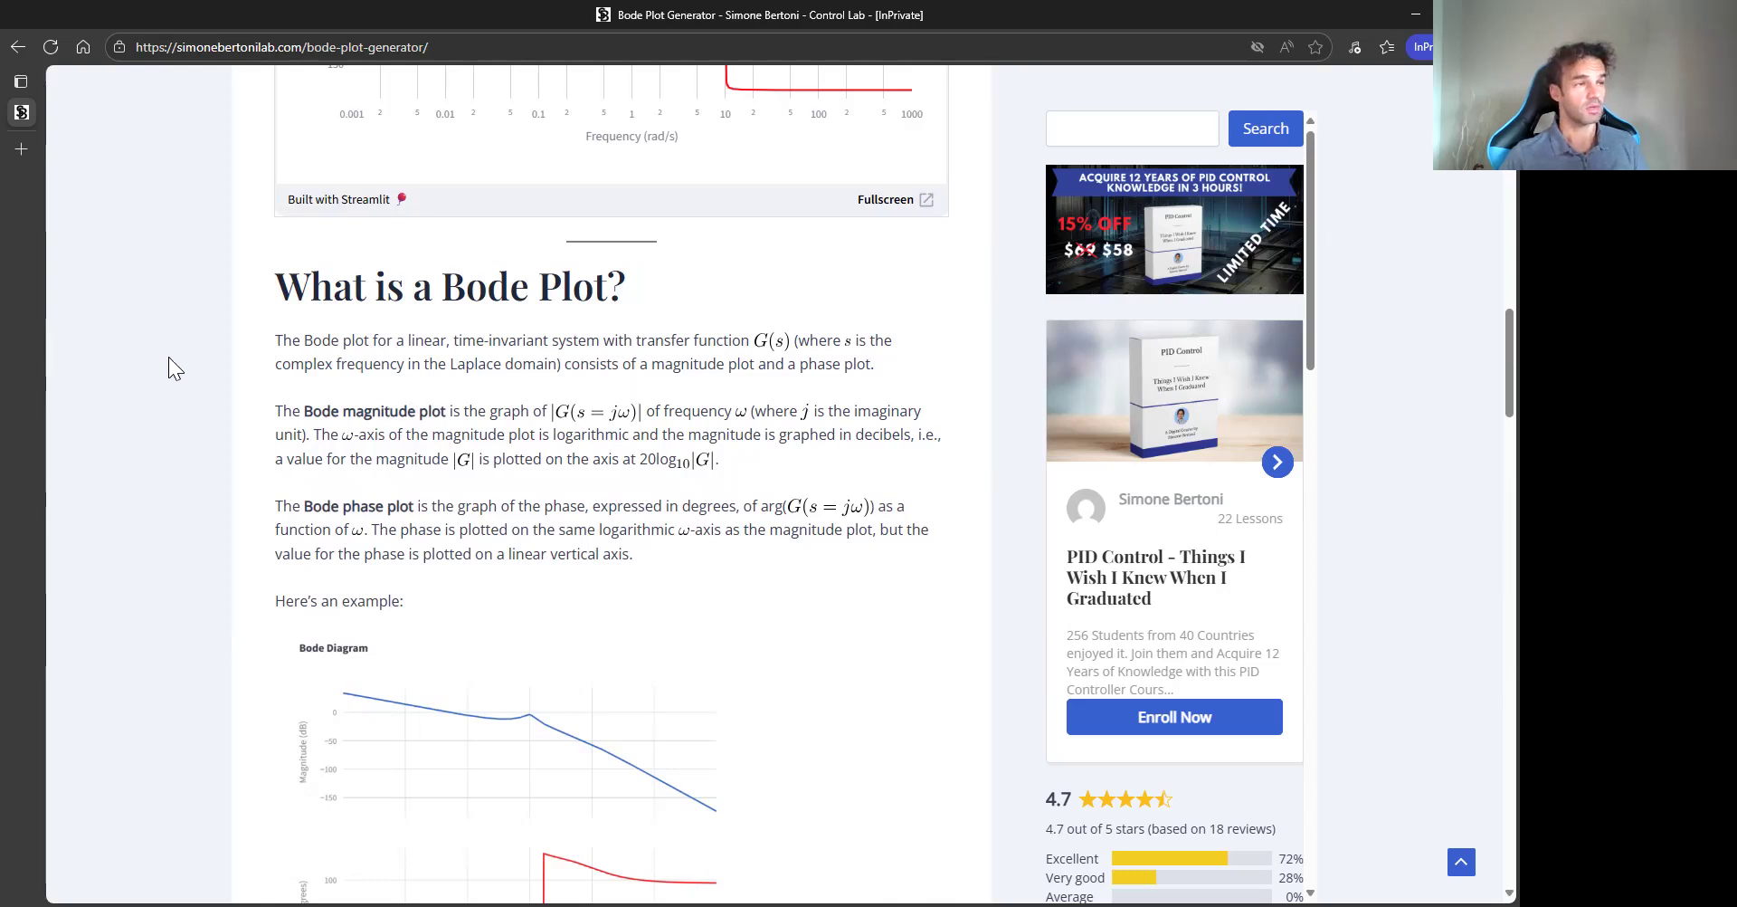
{"action": "scroll", "coordinate": [169, 361], "scroll_direction": "up", "scroll_amount": 8}
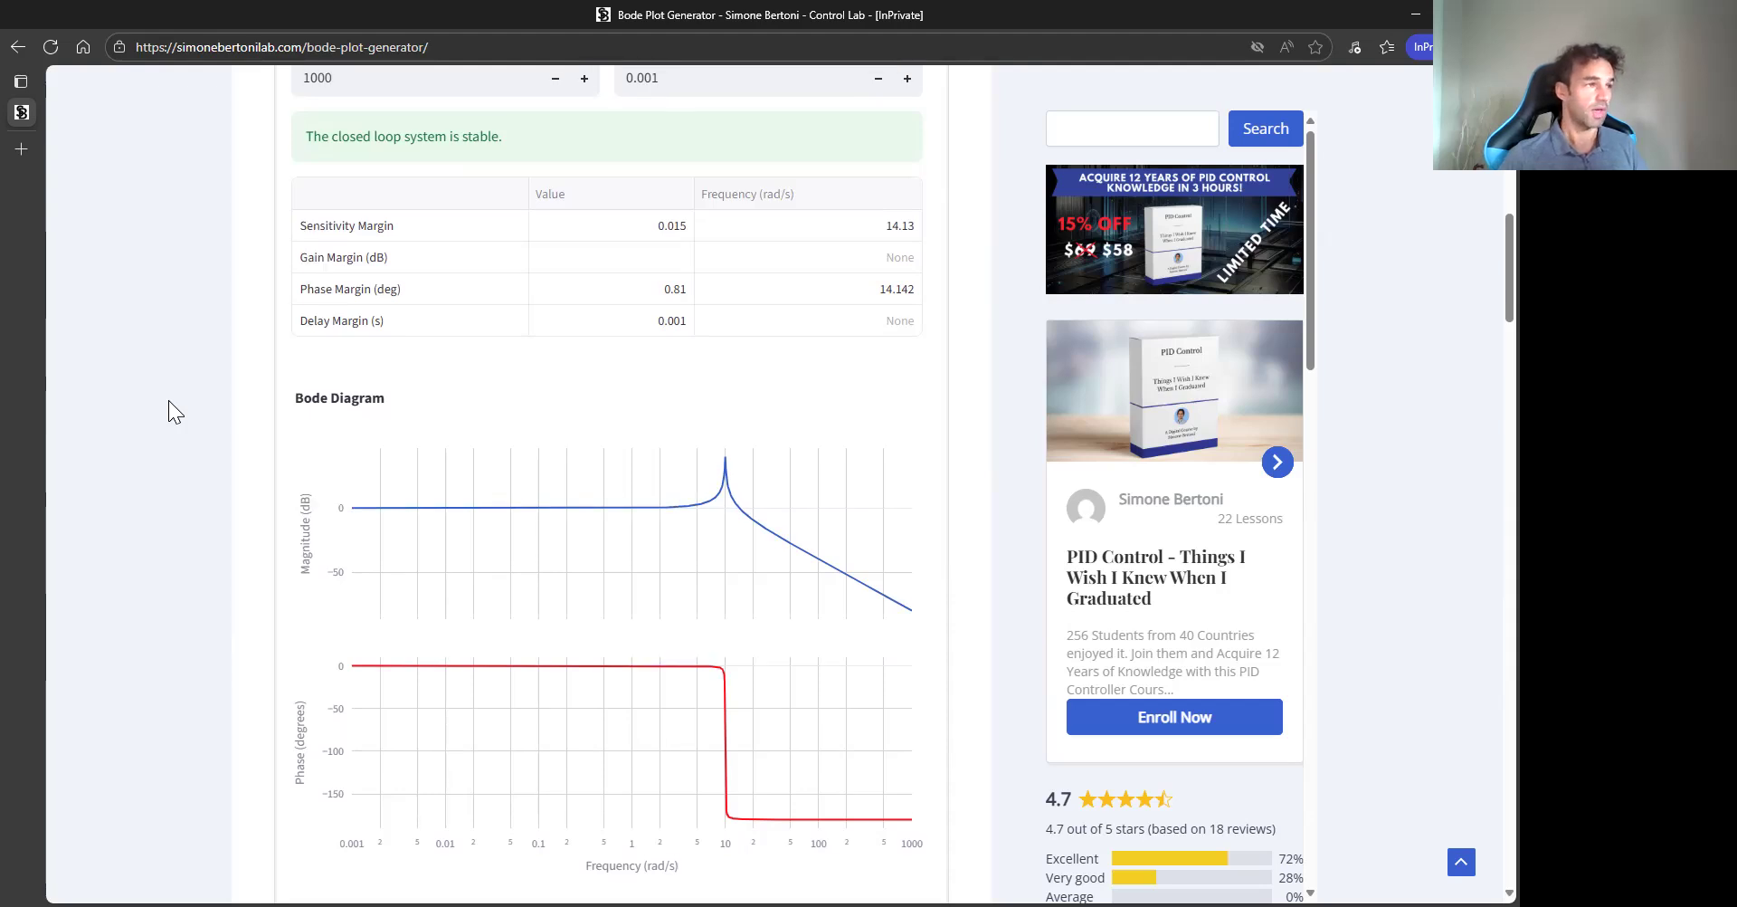
{"action": "scroll", "coordinate": [168, 400], "scroll_direction": "up", "scroll_amount": 4}
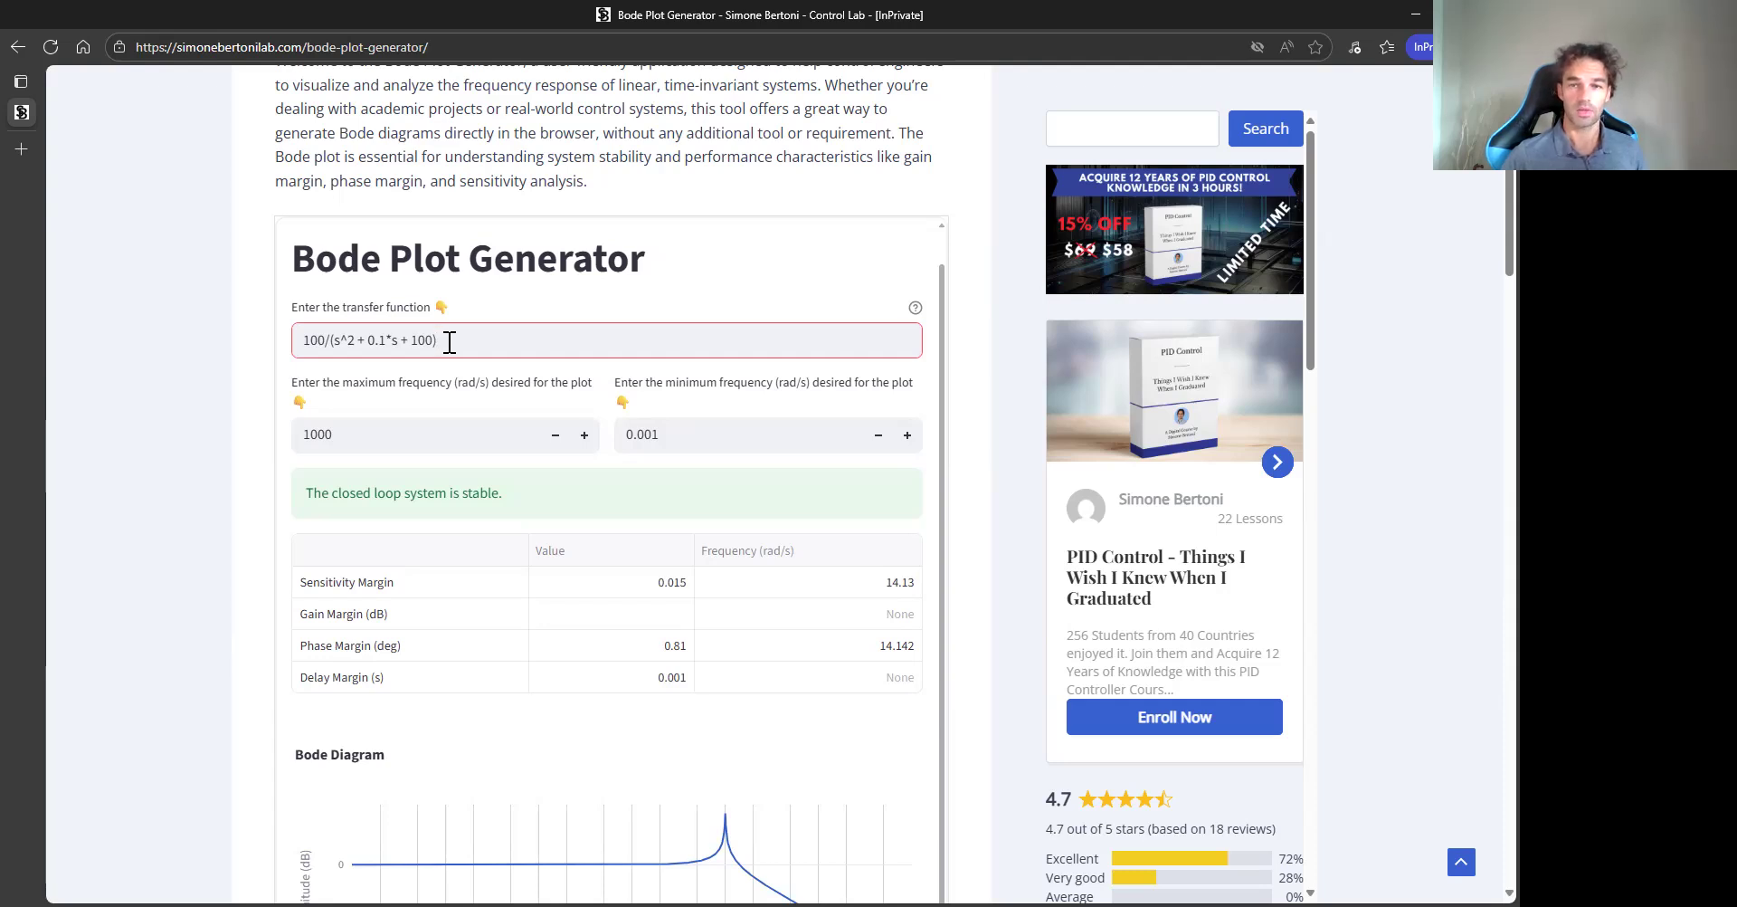
- Replace the transfer function with 0.1/(s-1) and apply it
{"action": "left_click_drag", "start_coordinate": [449, 341], "coordinate": [256, 355]}
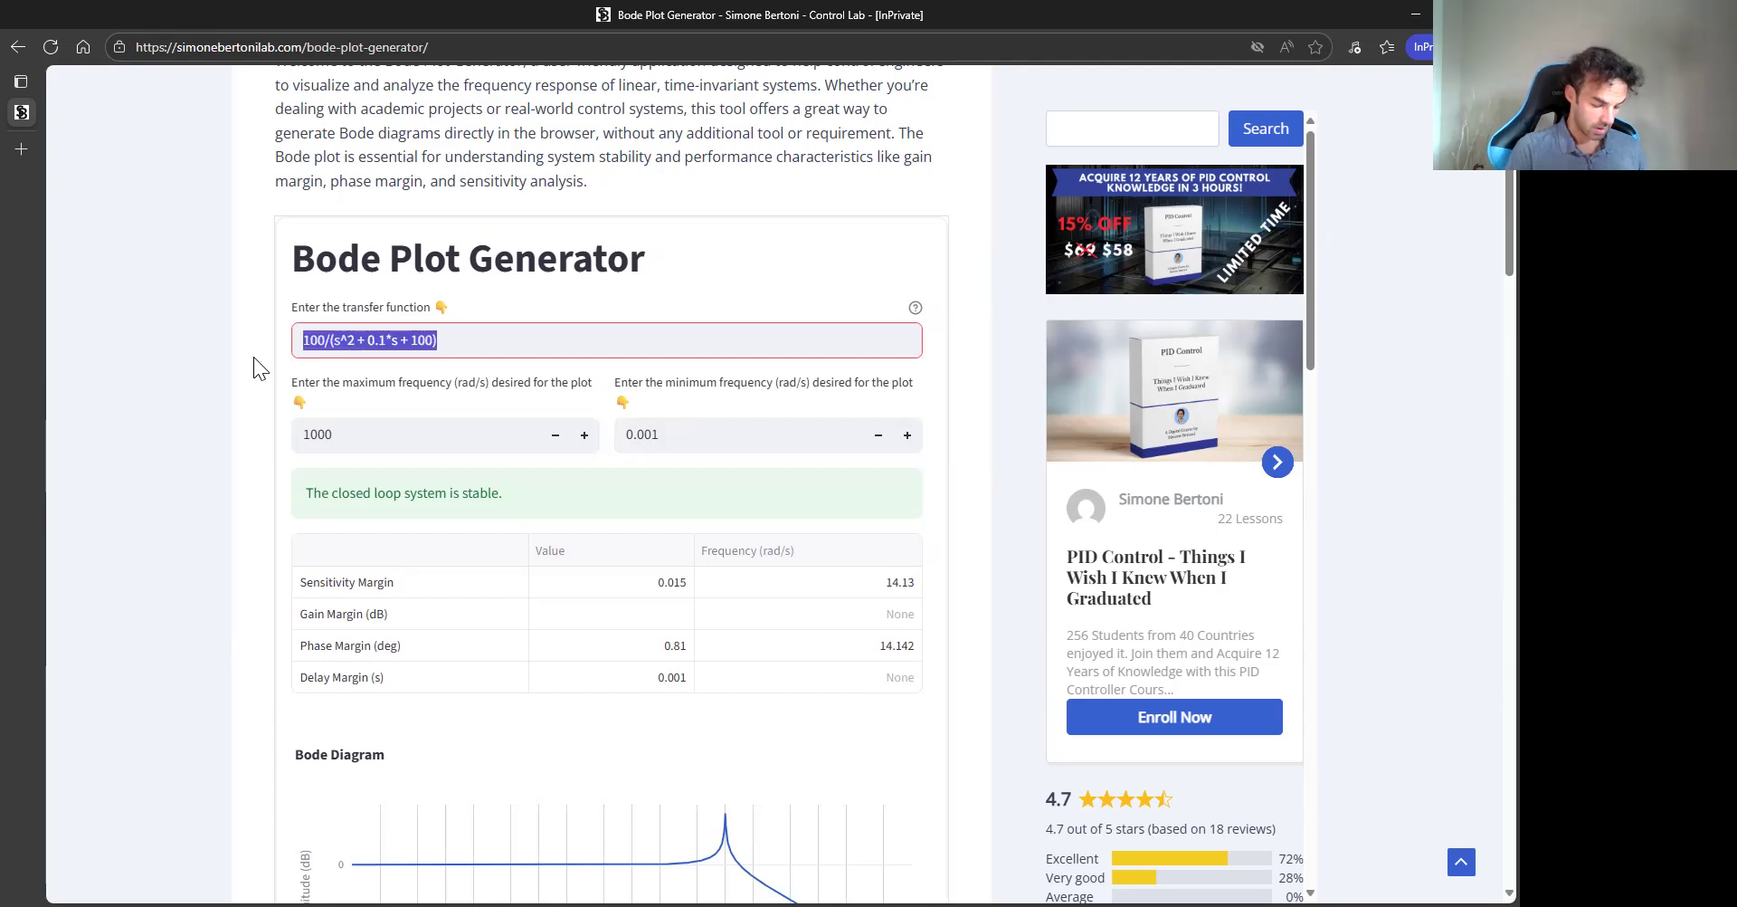
{"action": "type", "text": "0.1/(s-1"}
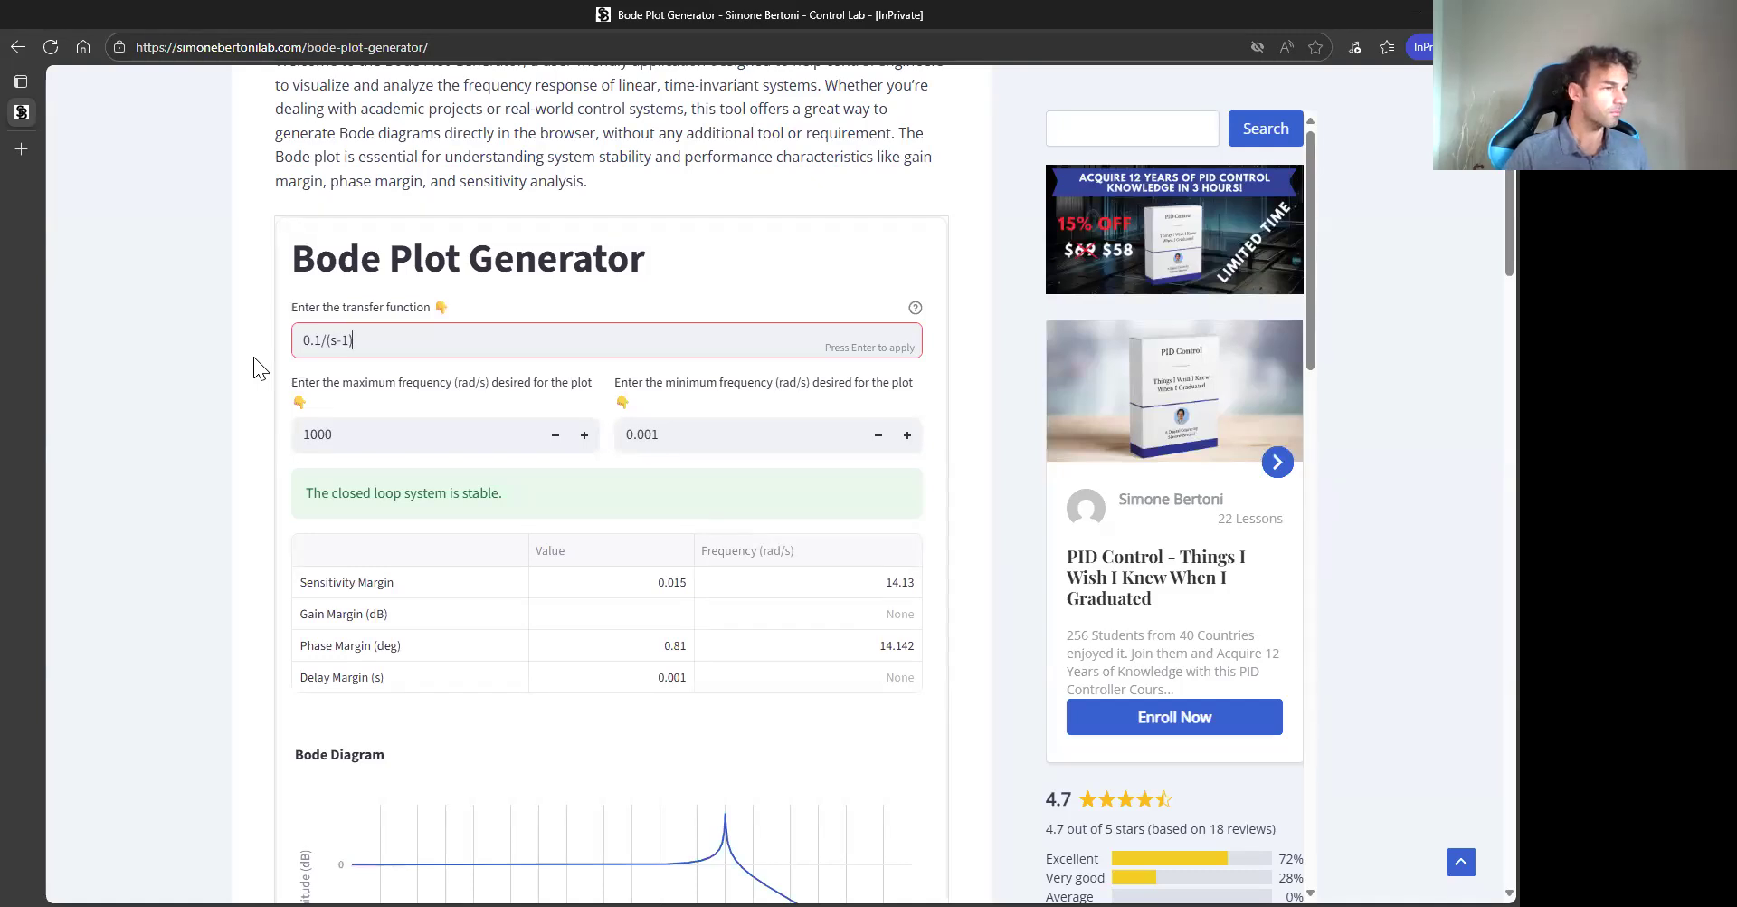
{"action": "type", "text": ")"}
{"action": "key", "text": "Return"}
- Examine the instability warnings, the empty margins table and the Bode diagram for the unstable plant
{"action": "scroll", "coordinate": [362, 316], "scroll_direction": "down", "scroll_amount": 1}
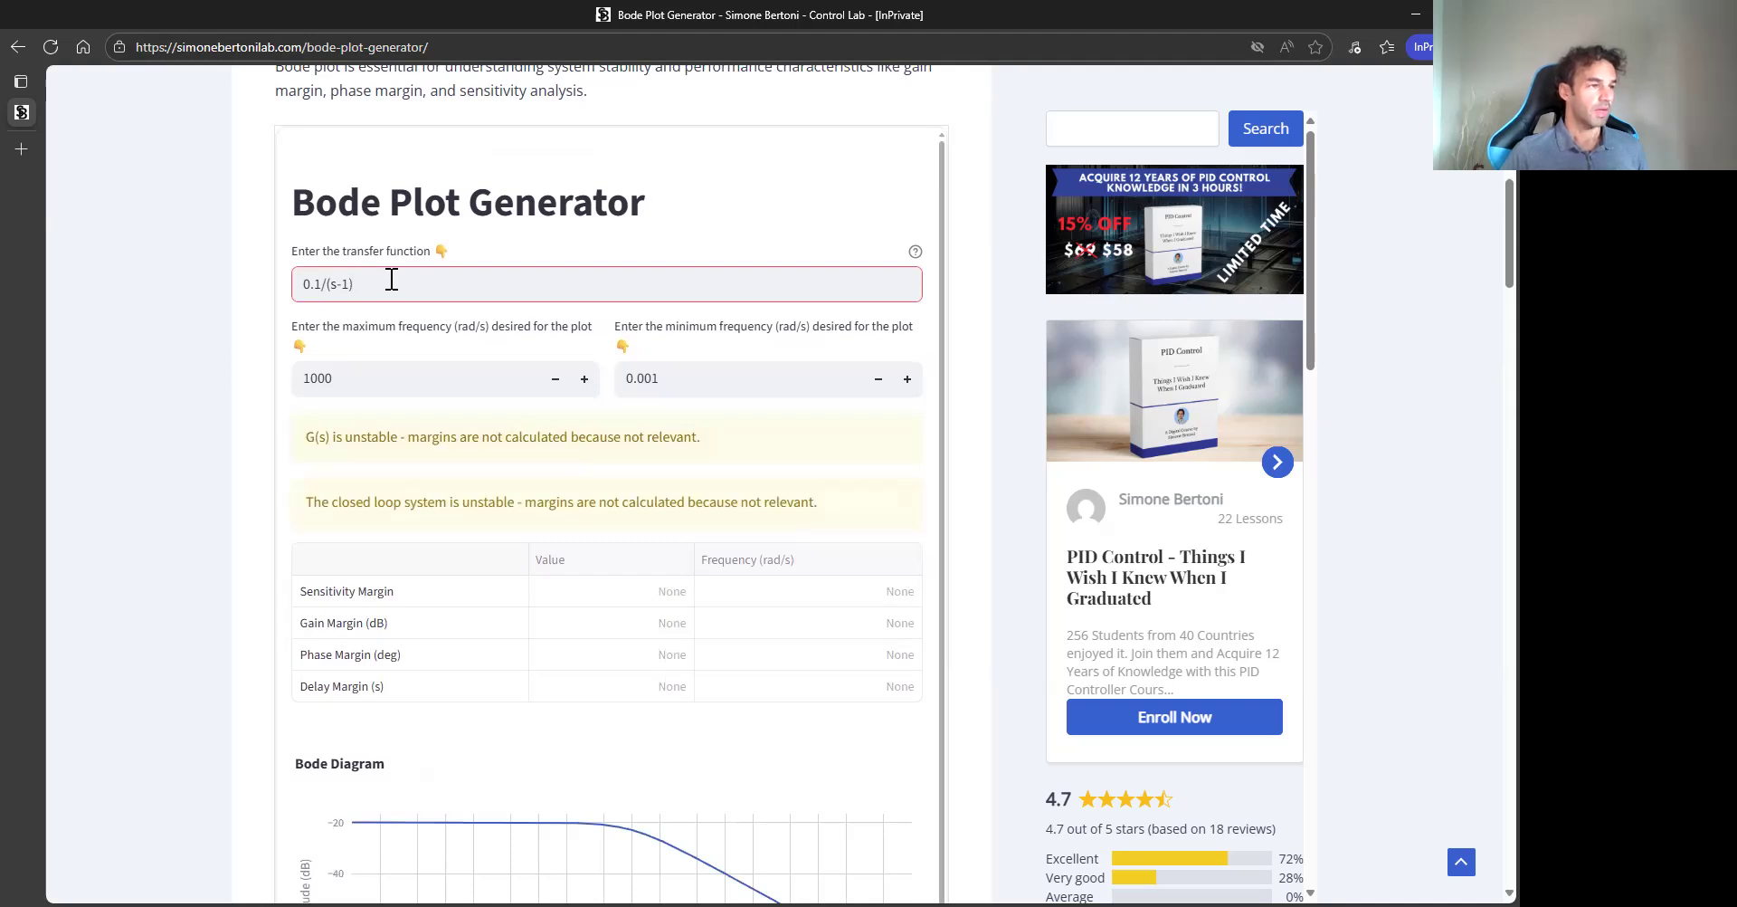
{"action": "key", "text": "Left"}
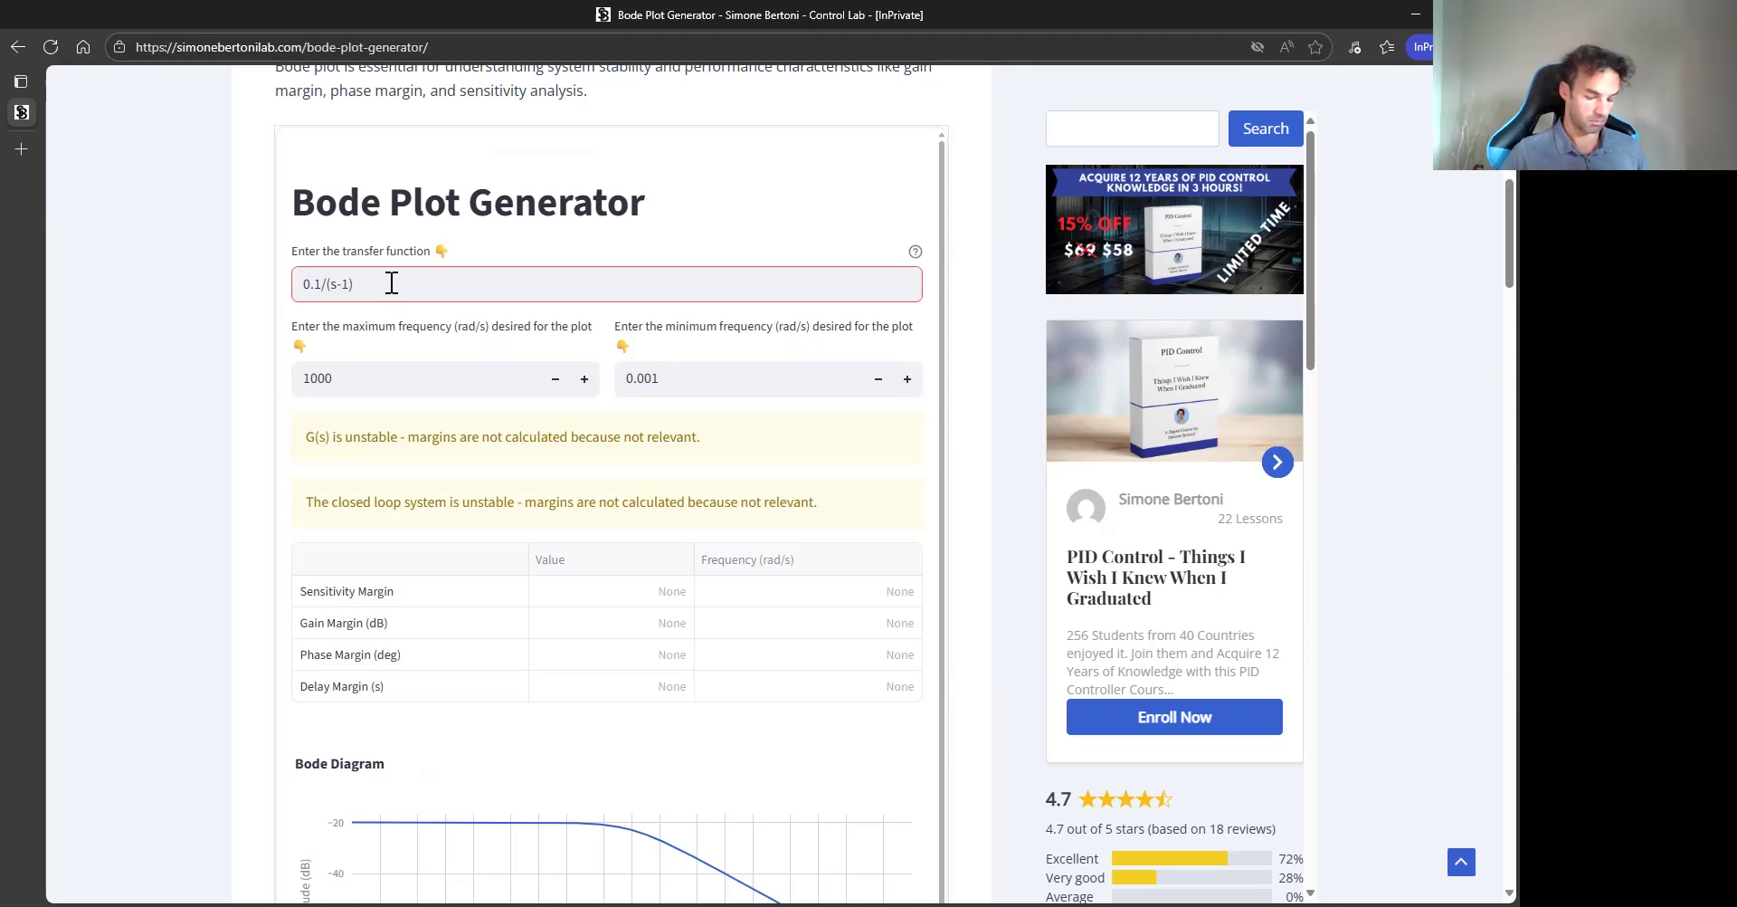
{"action": "triple_click", "coordinate": [392, 283]}
{"action": "left_click", "coordinate": [392, 283]}
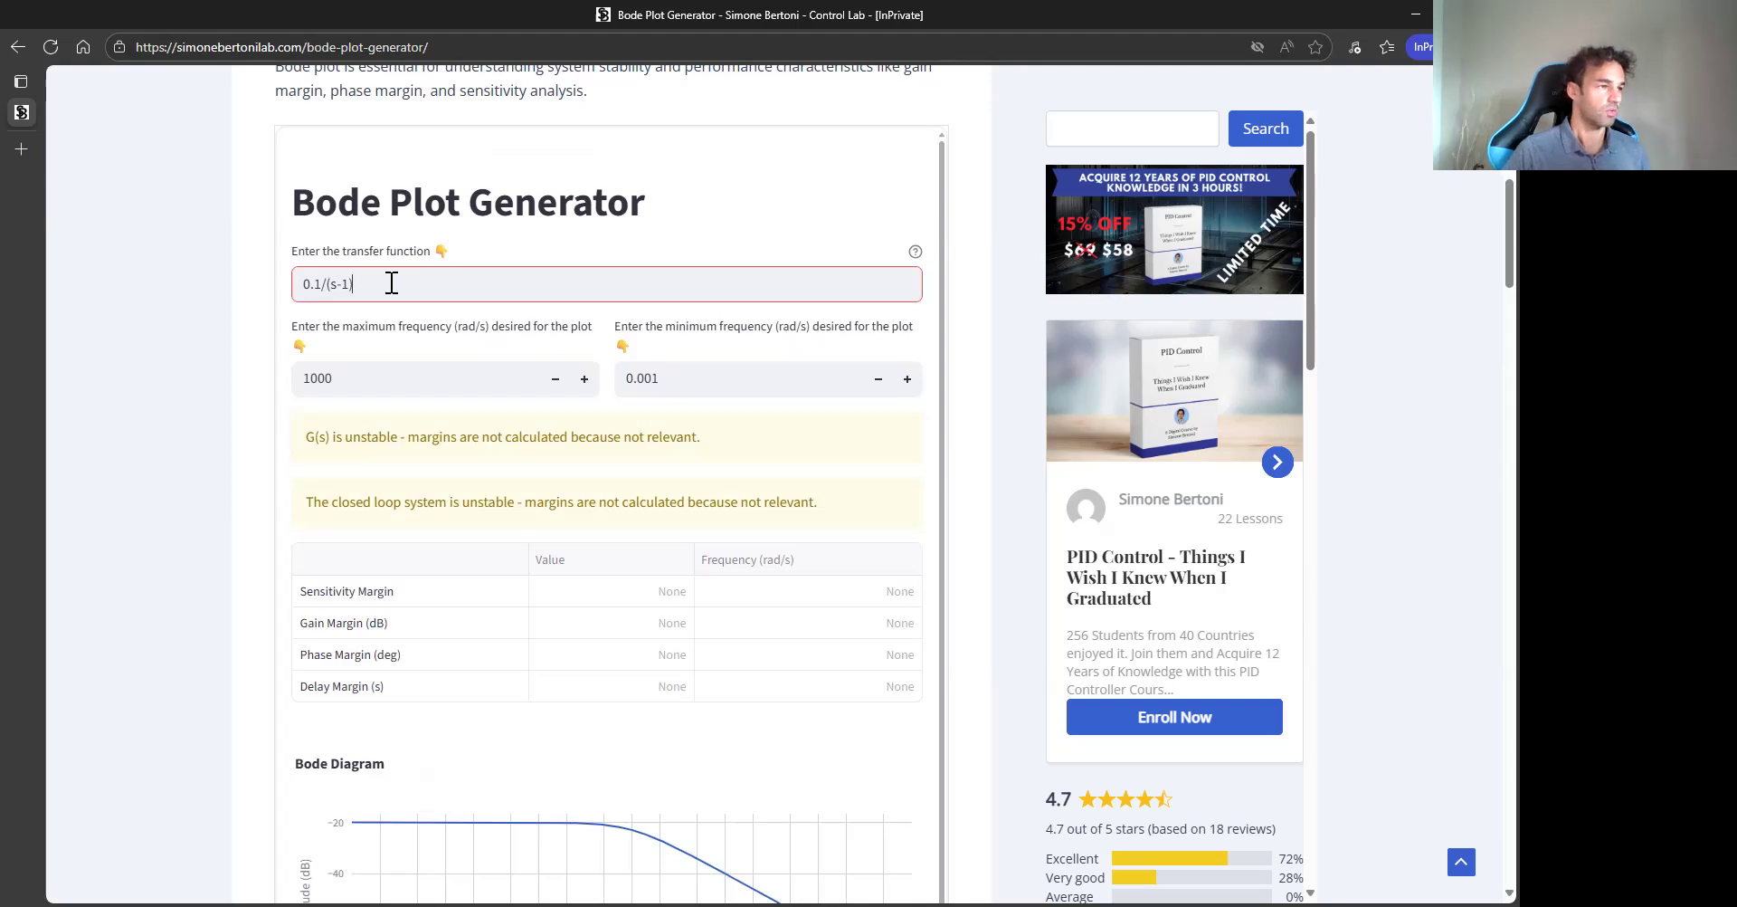
{"action": "key", "text": "shift+Left"}
{"action": "key", "text": "shift+Left"}
{"action": "key", "text": "shift+Left"}
{"action": "key", "text": "shift+Left"}
{"action": "key", "text": "shift+Left"}
{"action": "key", "text": "shift+Left"}
{"action": "key", "text": "shift+Left"}
{"action": "key", "text": "shift+Left"}
{"action": "key", "text": "shift+Left"}
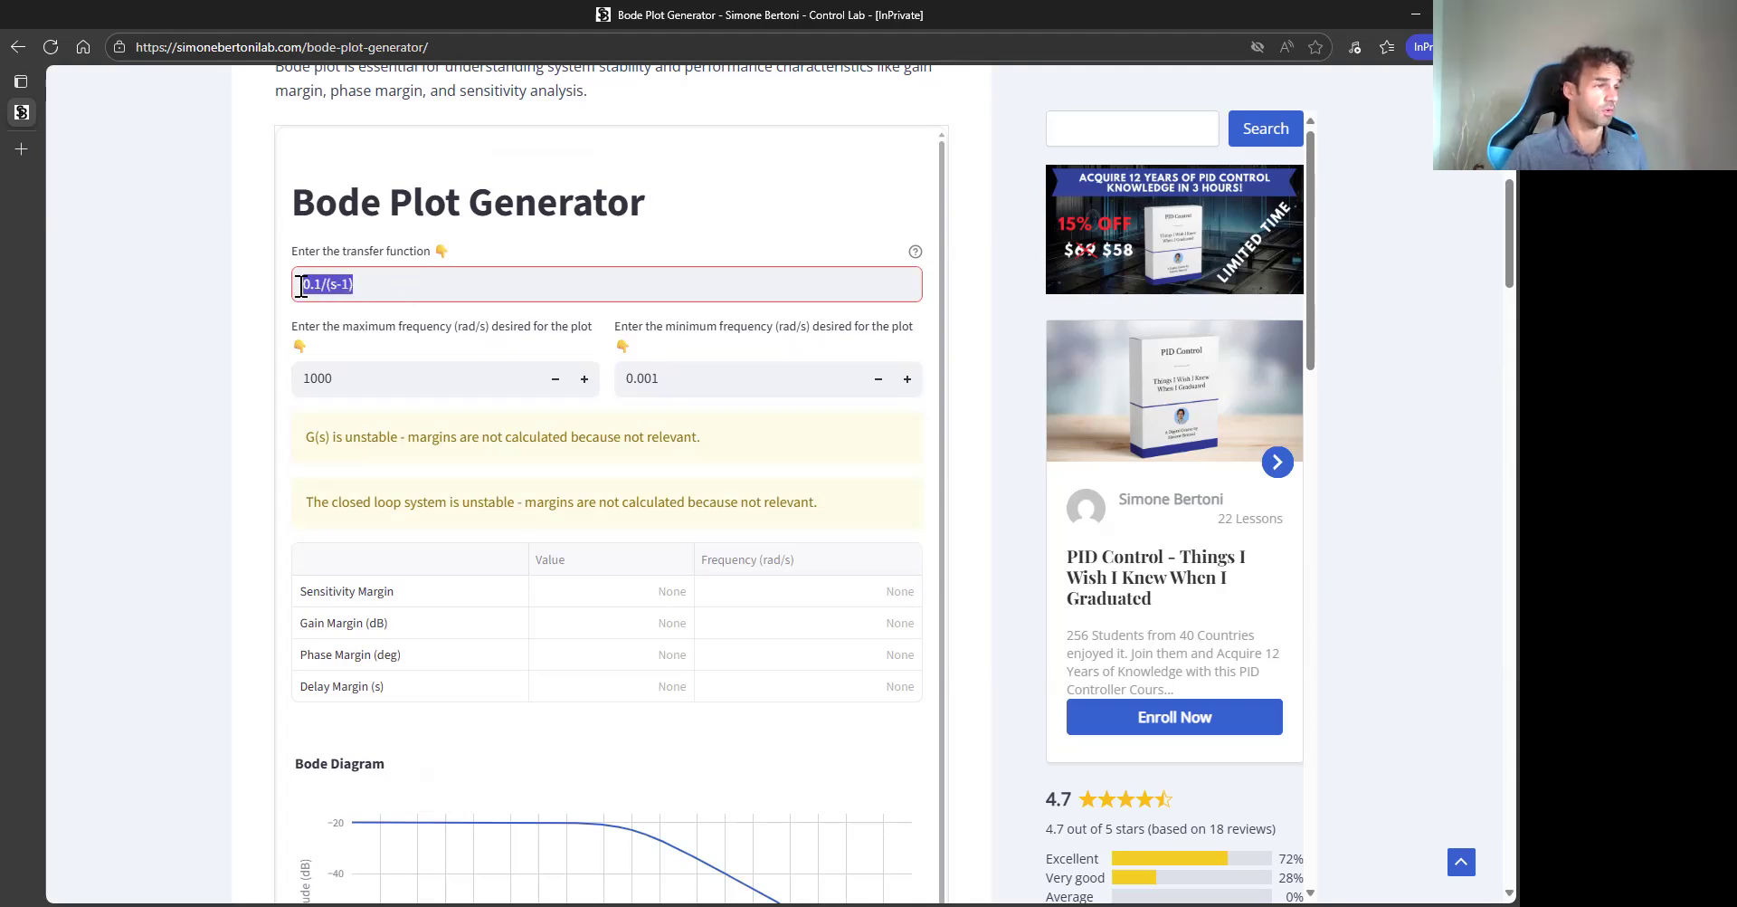
{"action": "left_click", "coordinate": [404, 289]}
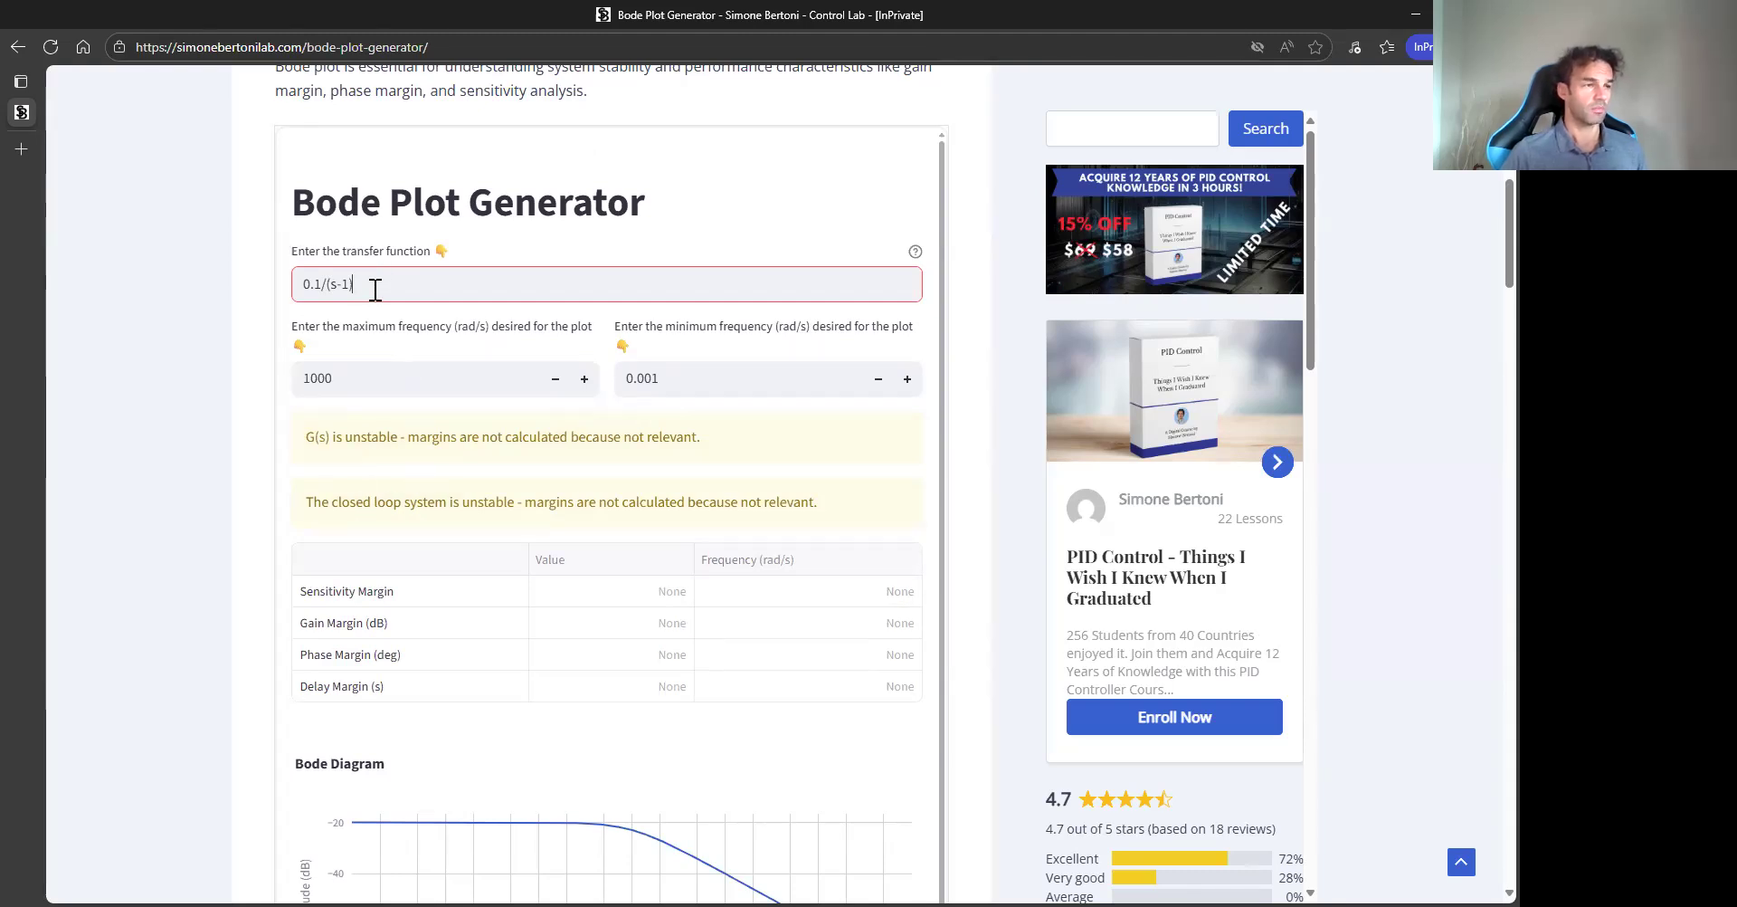
{"action": "scroll", "coordinate": [401, 402], "scroll_direction": "down", "scroll_amount": 1}
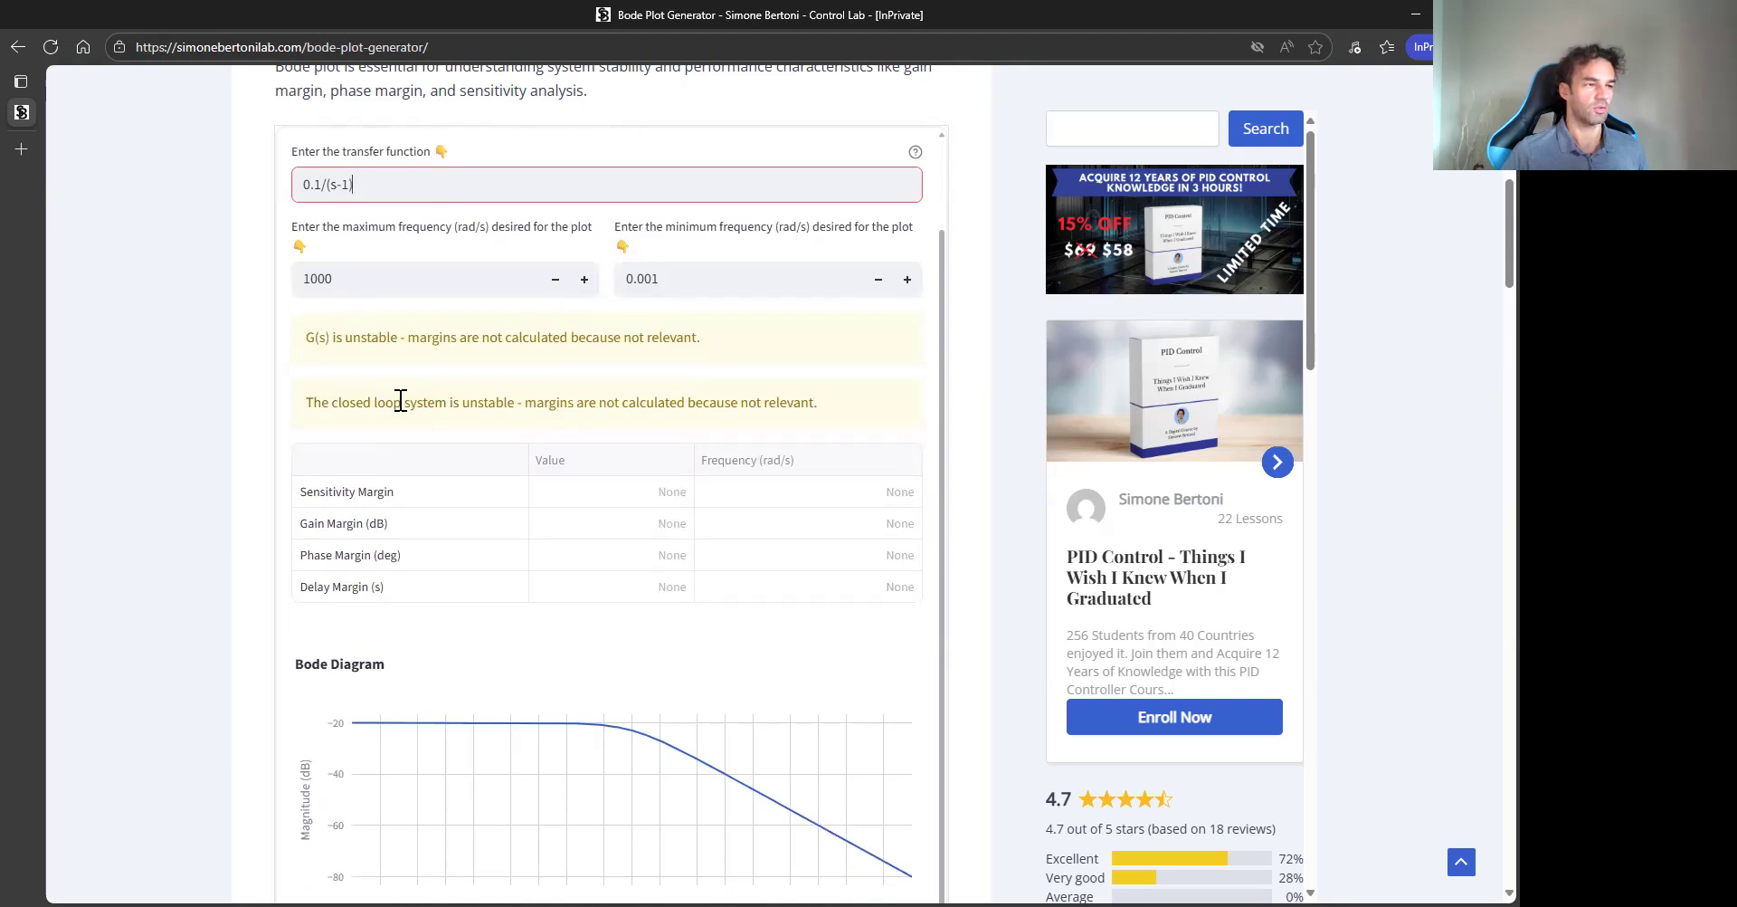
{"action": "scroll", "coordinate": [297, 534], "scroll_direction": "down", "scroll_amount": 4}
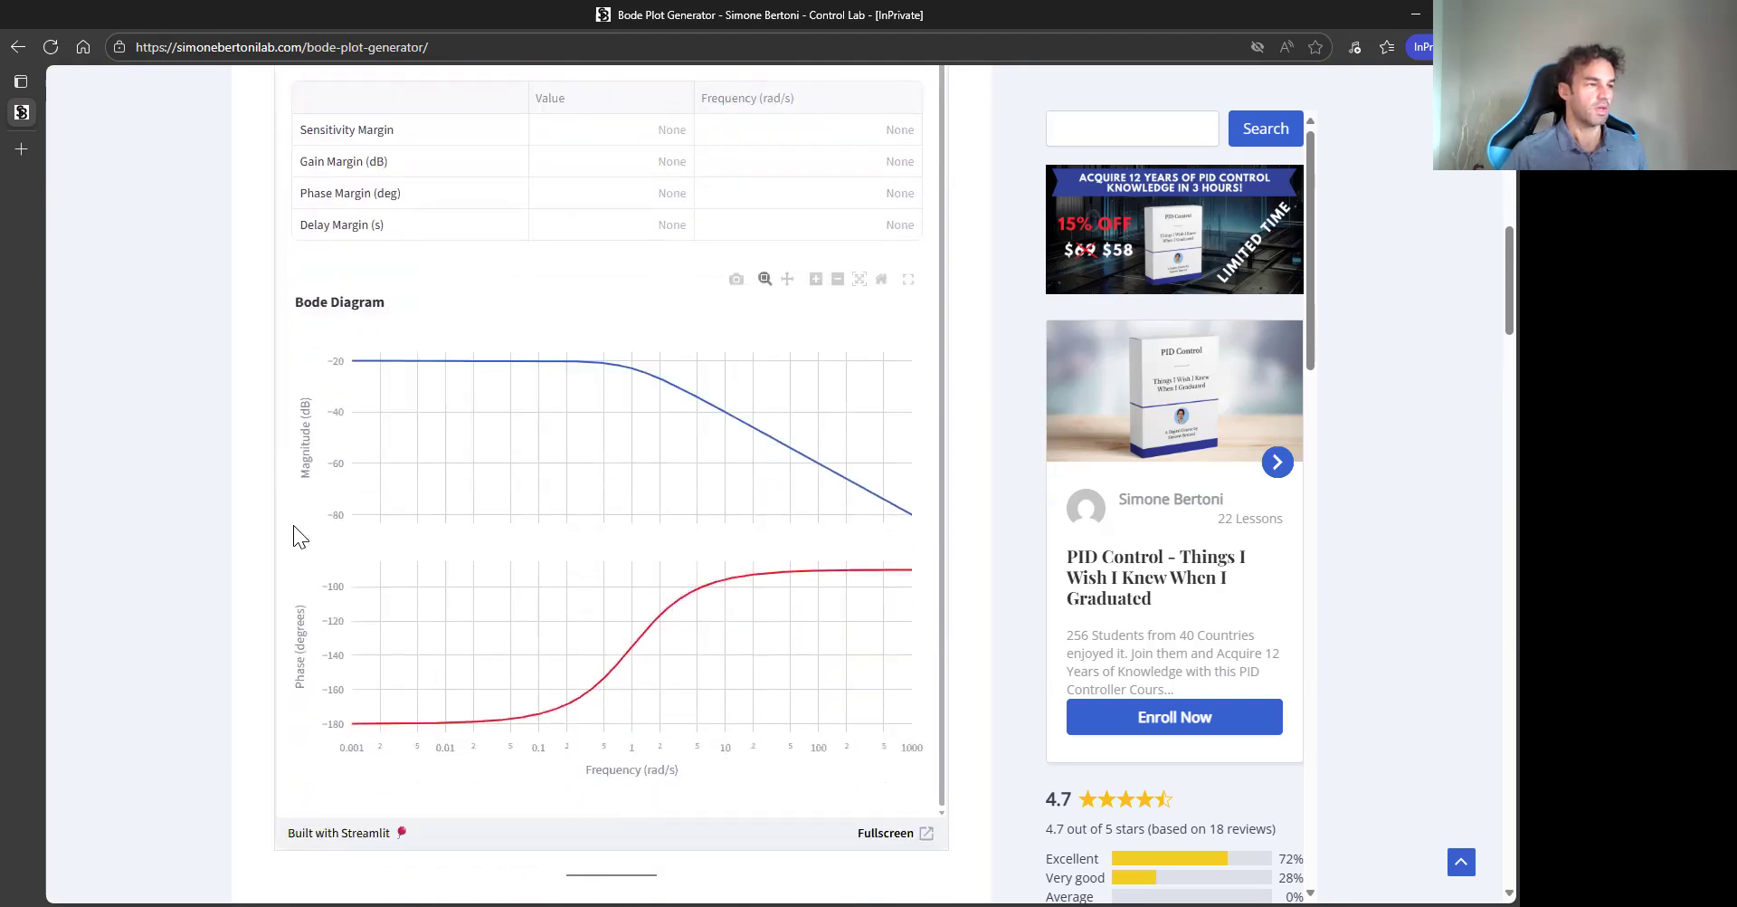
{"action": "scroll", "coordinate": [266, 340], "scroll_direction": "up", "scroll_amount": 1}
{"action": "scroll", "coordinate": [269, 272], "scroll_direction": "up", "scroll_amount": 6}
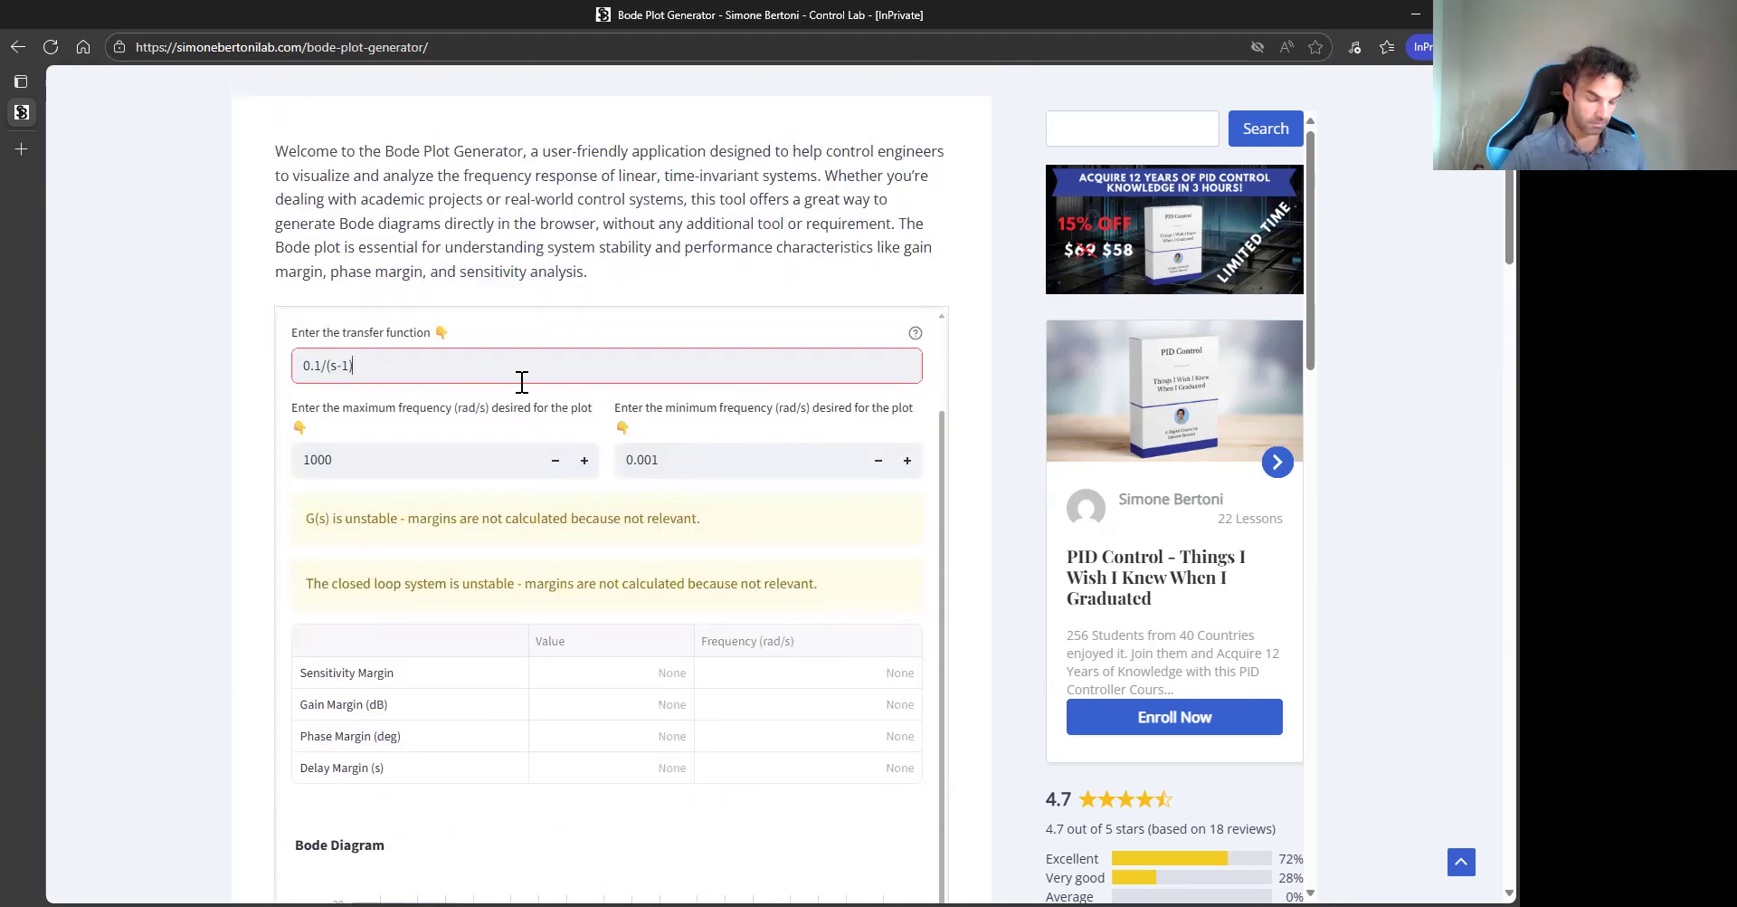
- Change the transfer function to 10*0.1/(s-1) and apply it
{"action": "key", "text": "Right"}
{"action": "type", "text": "."}
{"action": "key", "text": "Left"}
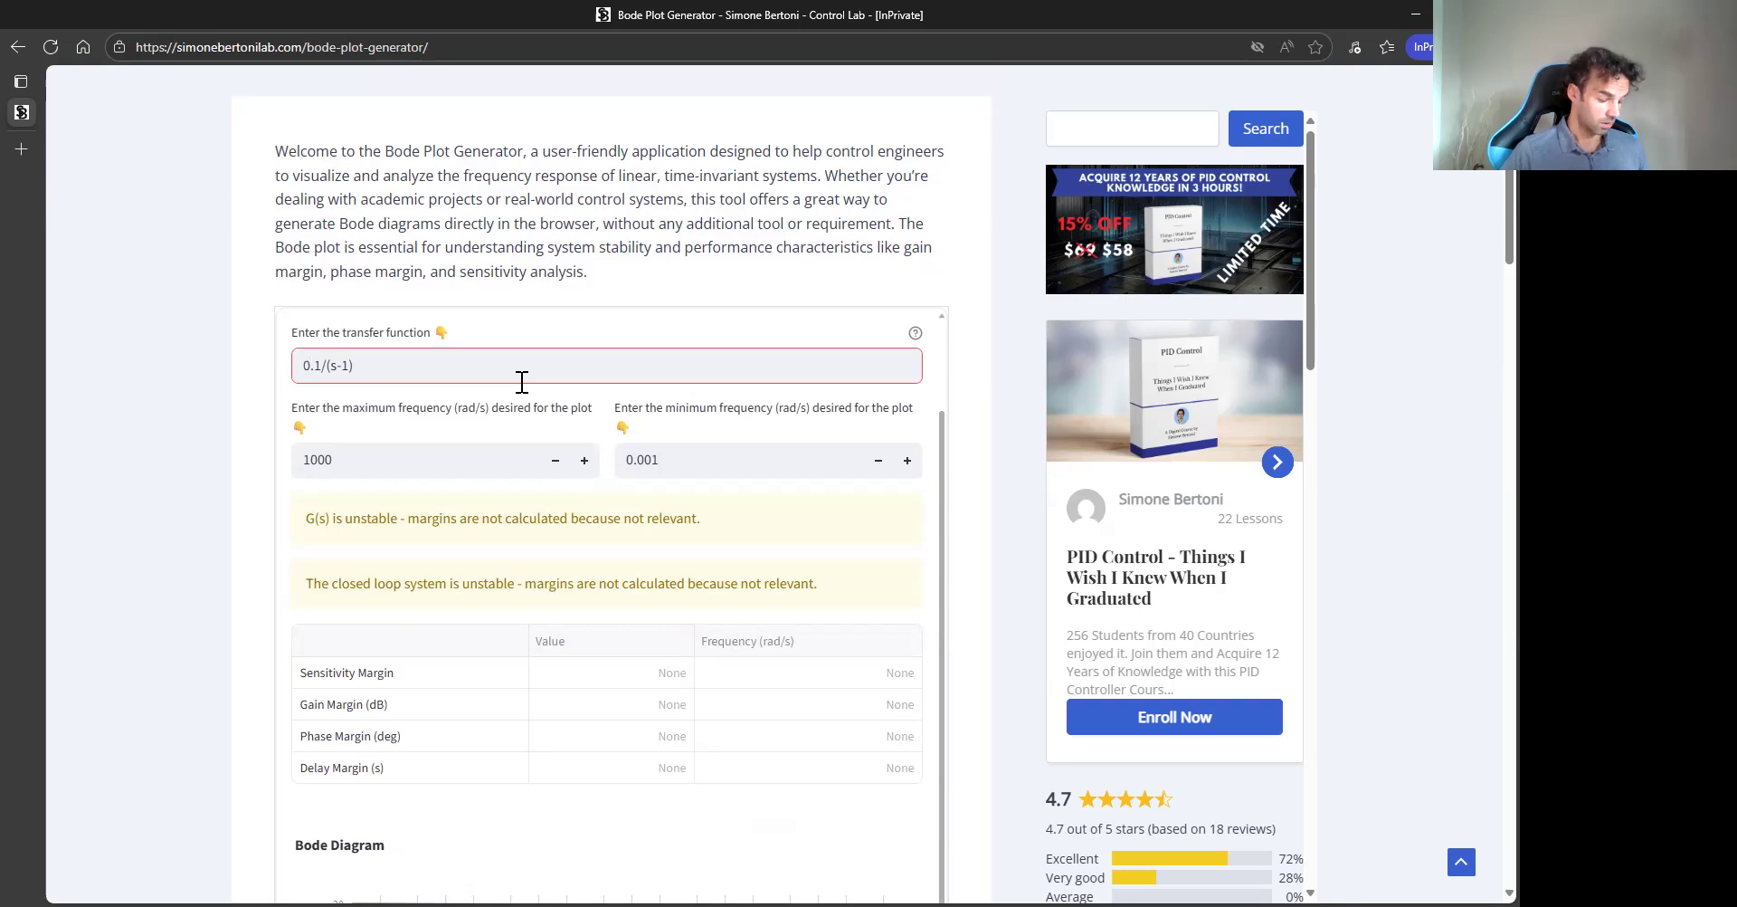
{"action": "type", "text": "10*"}
{"action": "key", "text": "Return"}
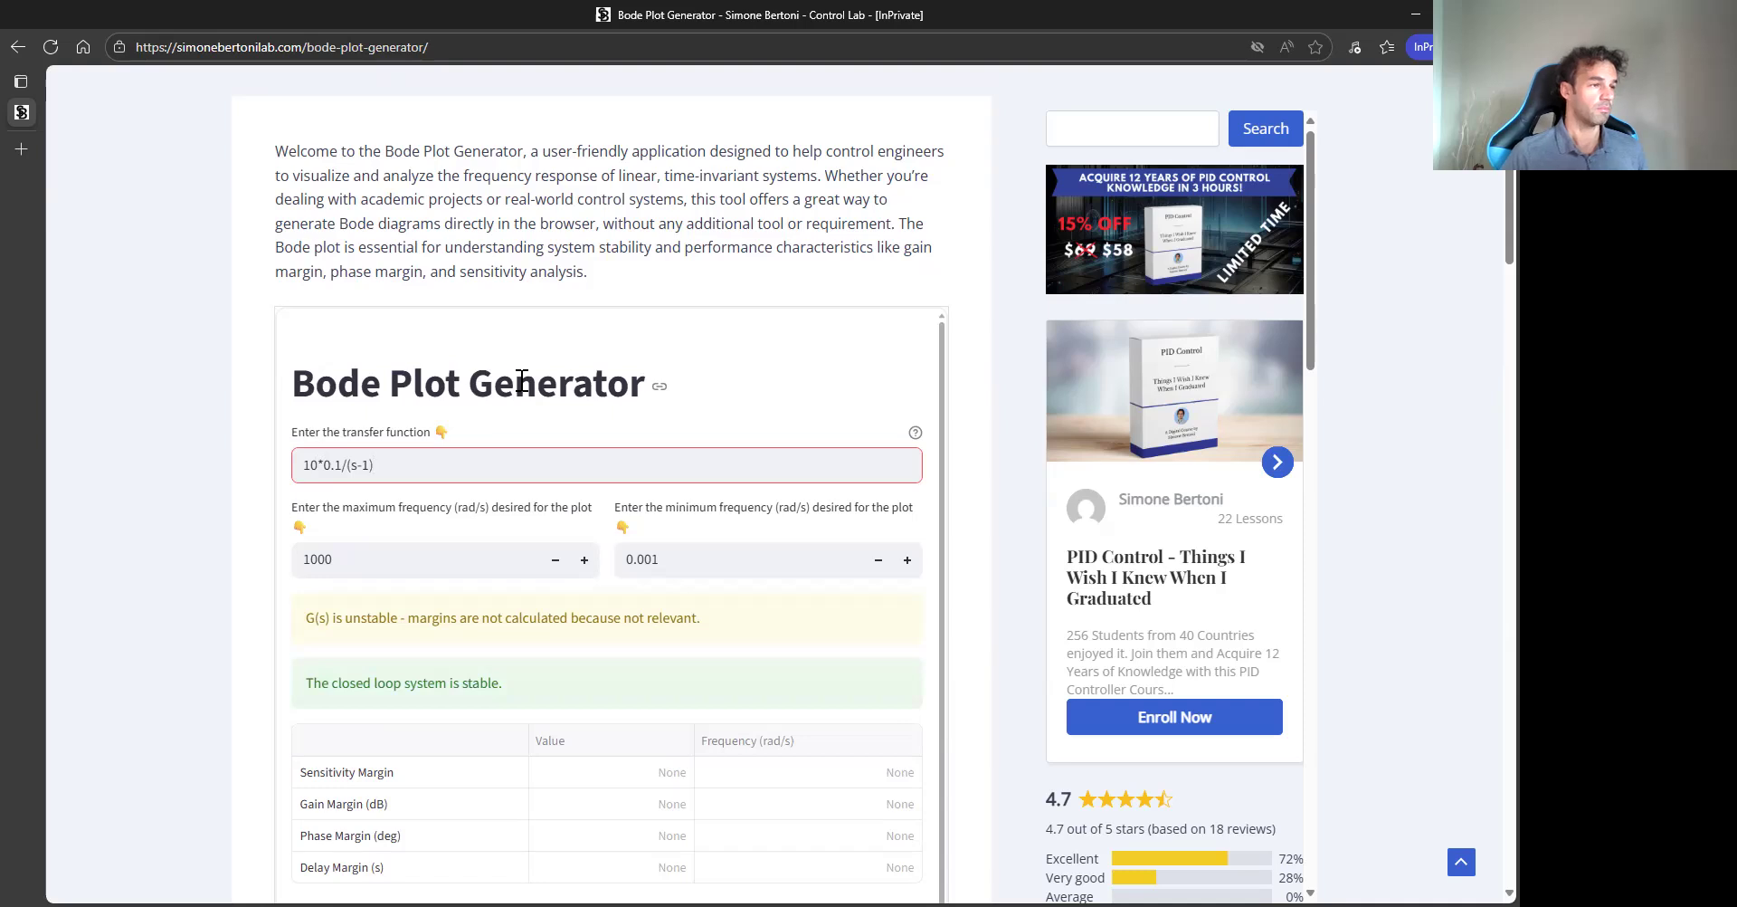
{"action": "scroll", "coordinate": [203, 492], "scroll_direction": "down", "scroll_amount": 3}
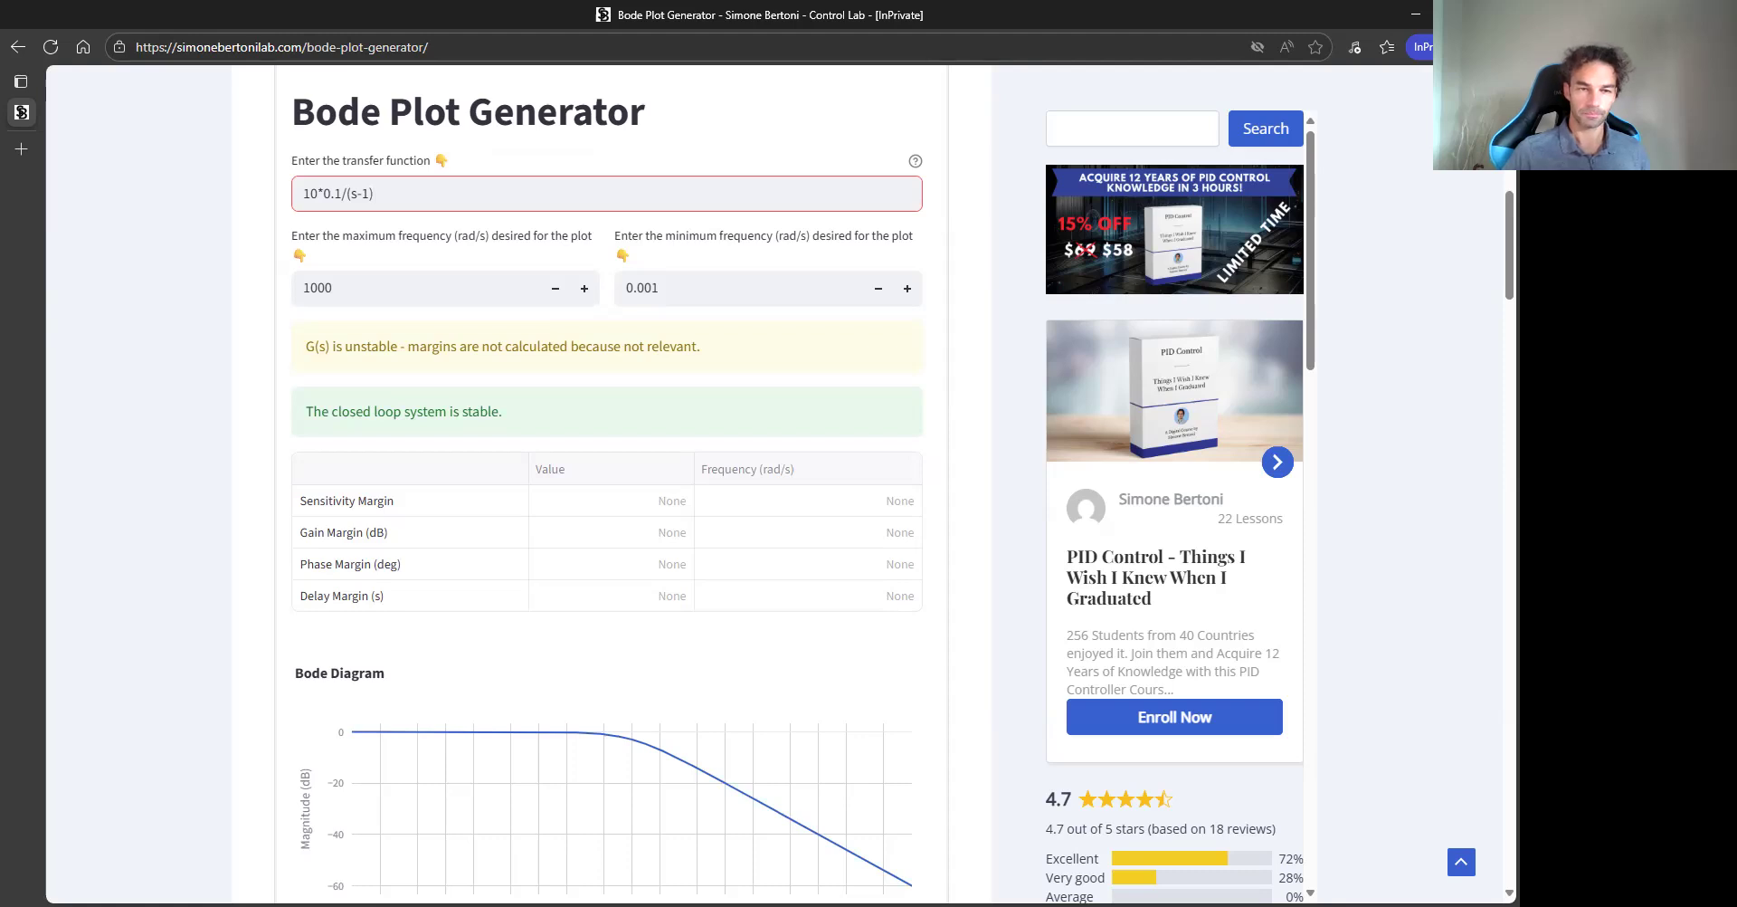
{"action": "key", "text": "alt+Tab"}
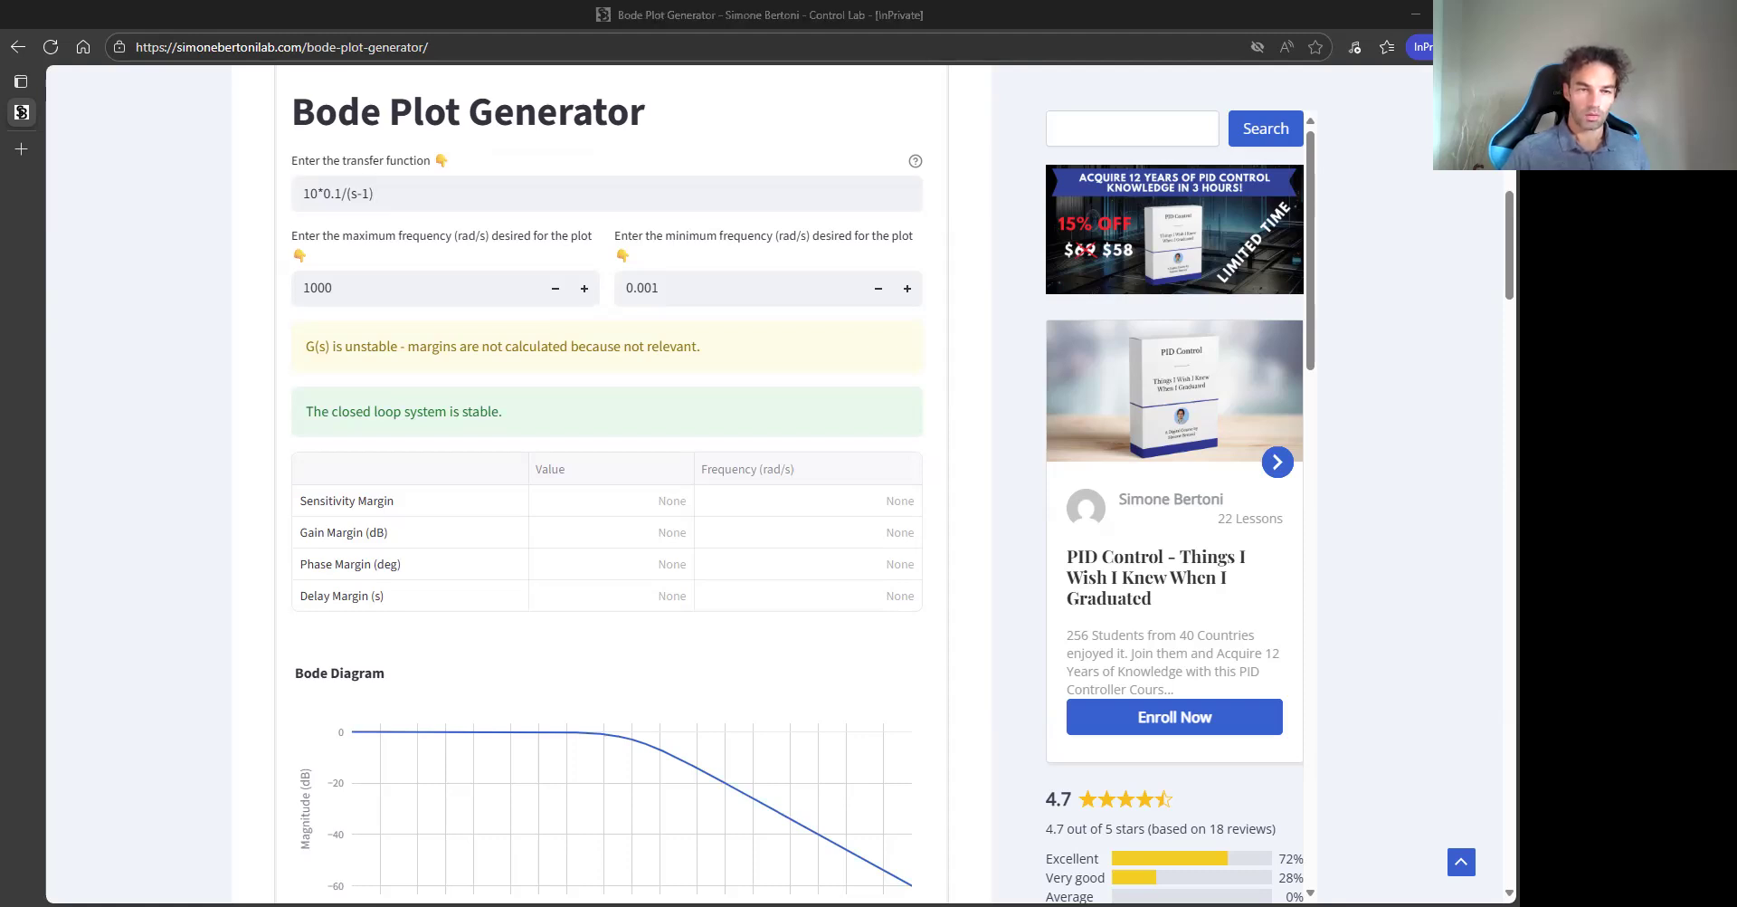
- Replace the transfer function with 1/(s+1)^3 and apply it
{"action": "triple_click", "coordinate": [407, 196]}
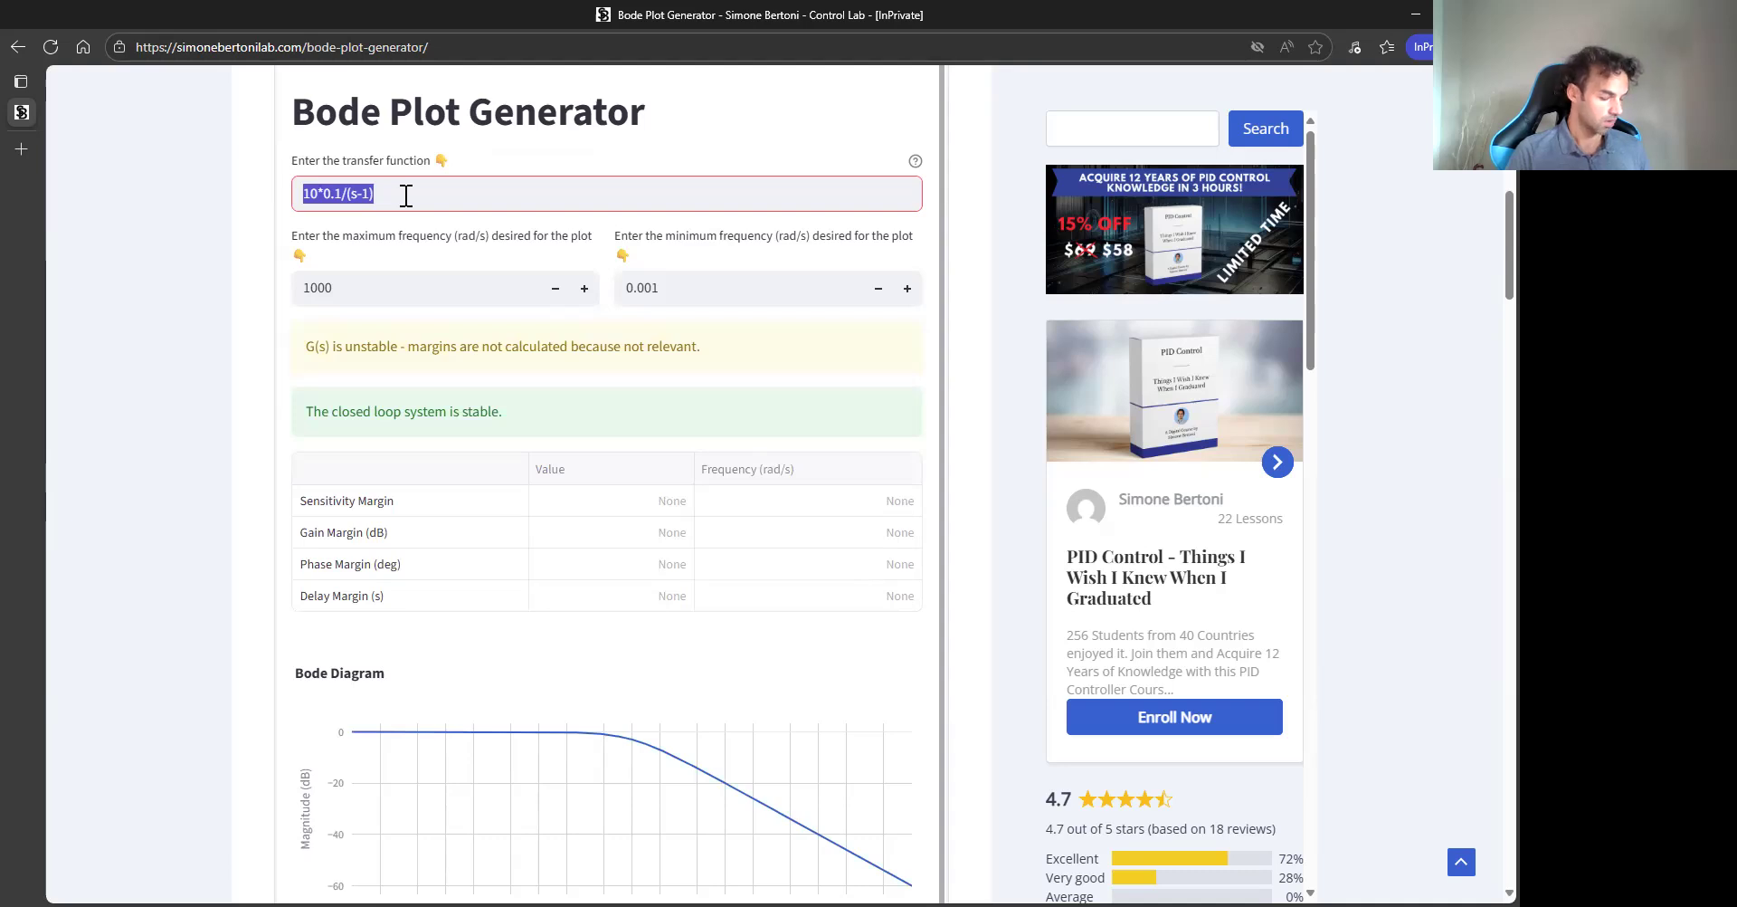
{"action": "key", "text": "BackSpace"}
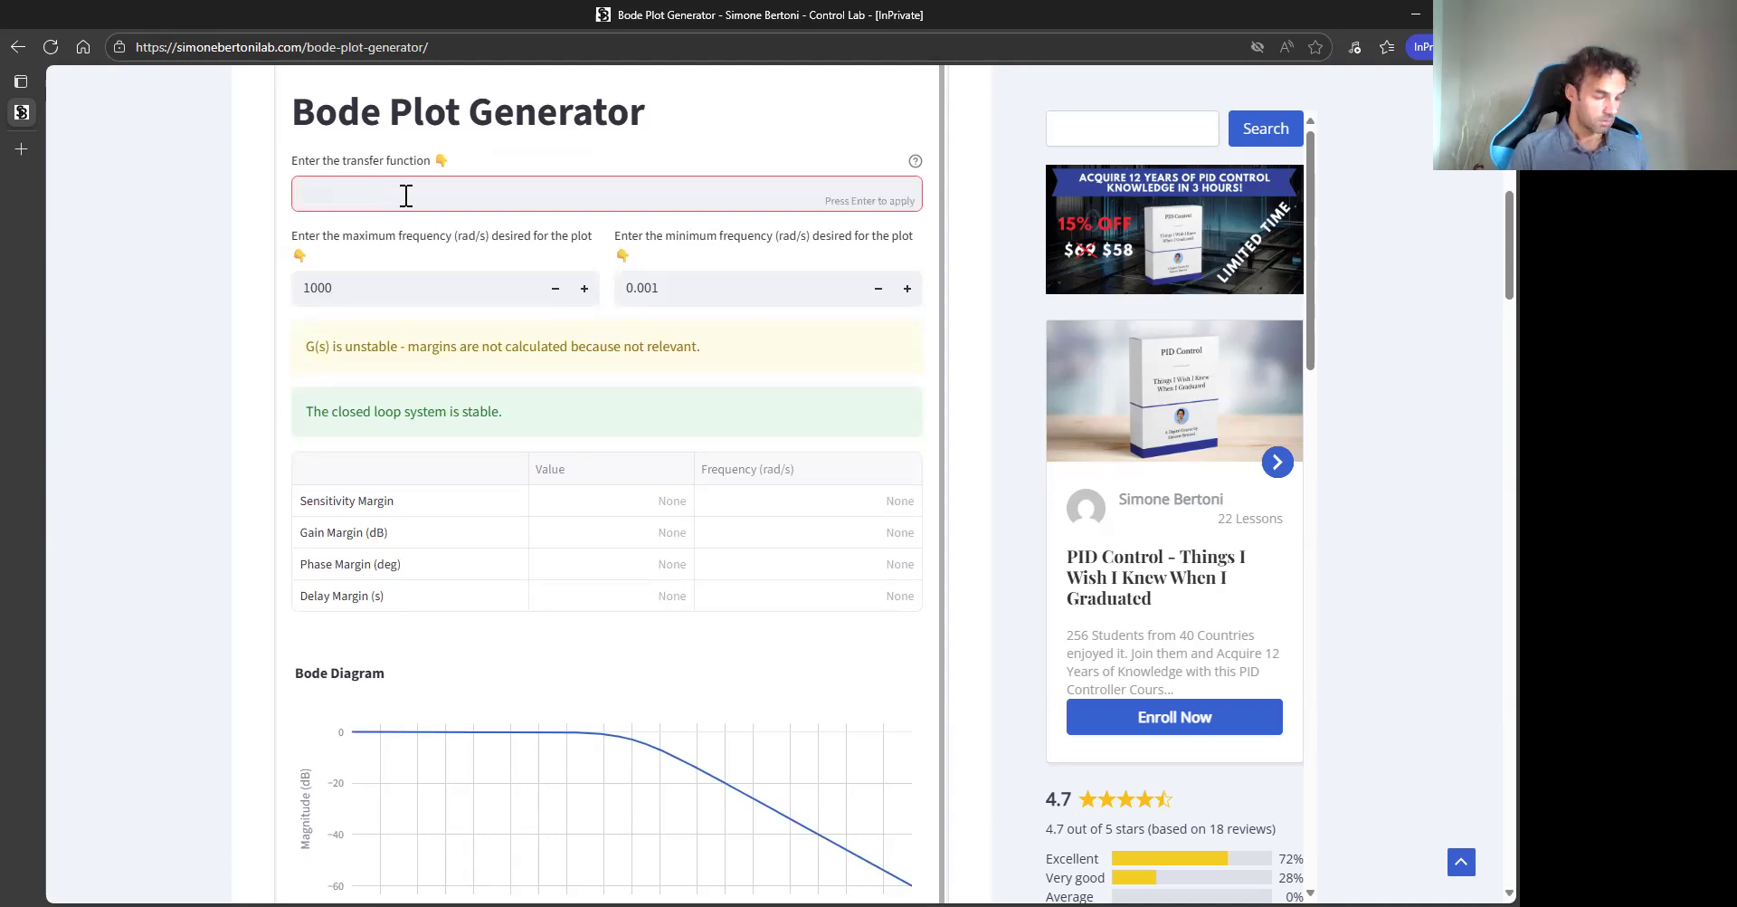
{"action": "type", "text": "1/"}
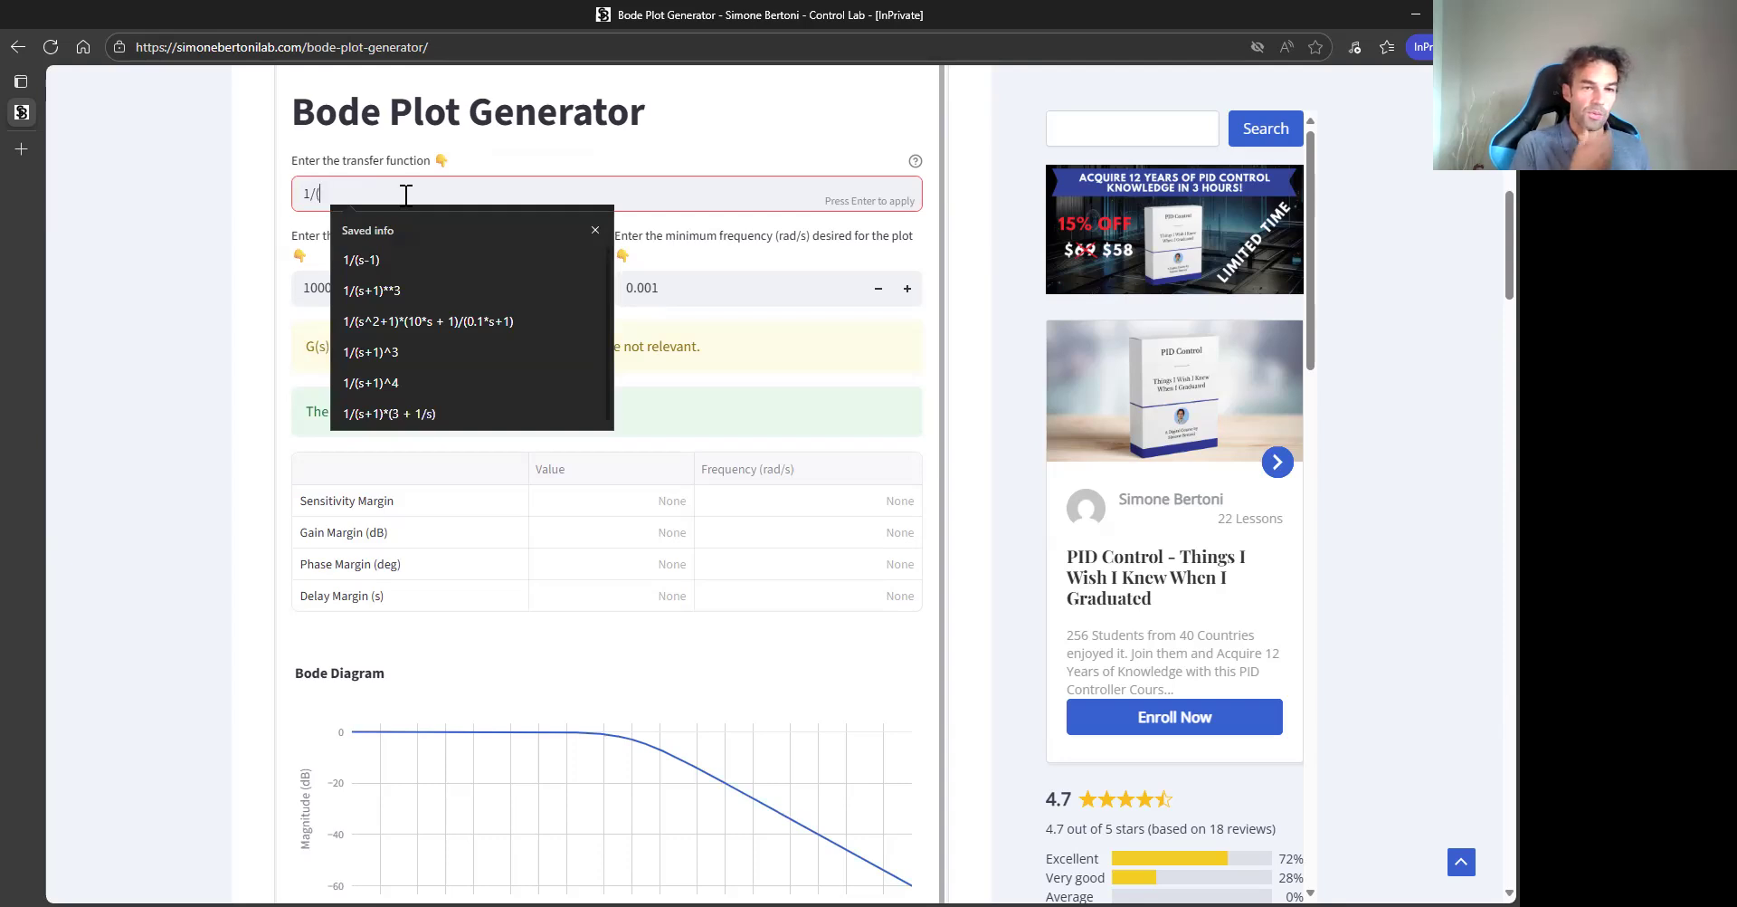
{"action": "type", "text": "(s+"}
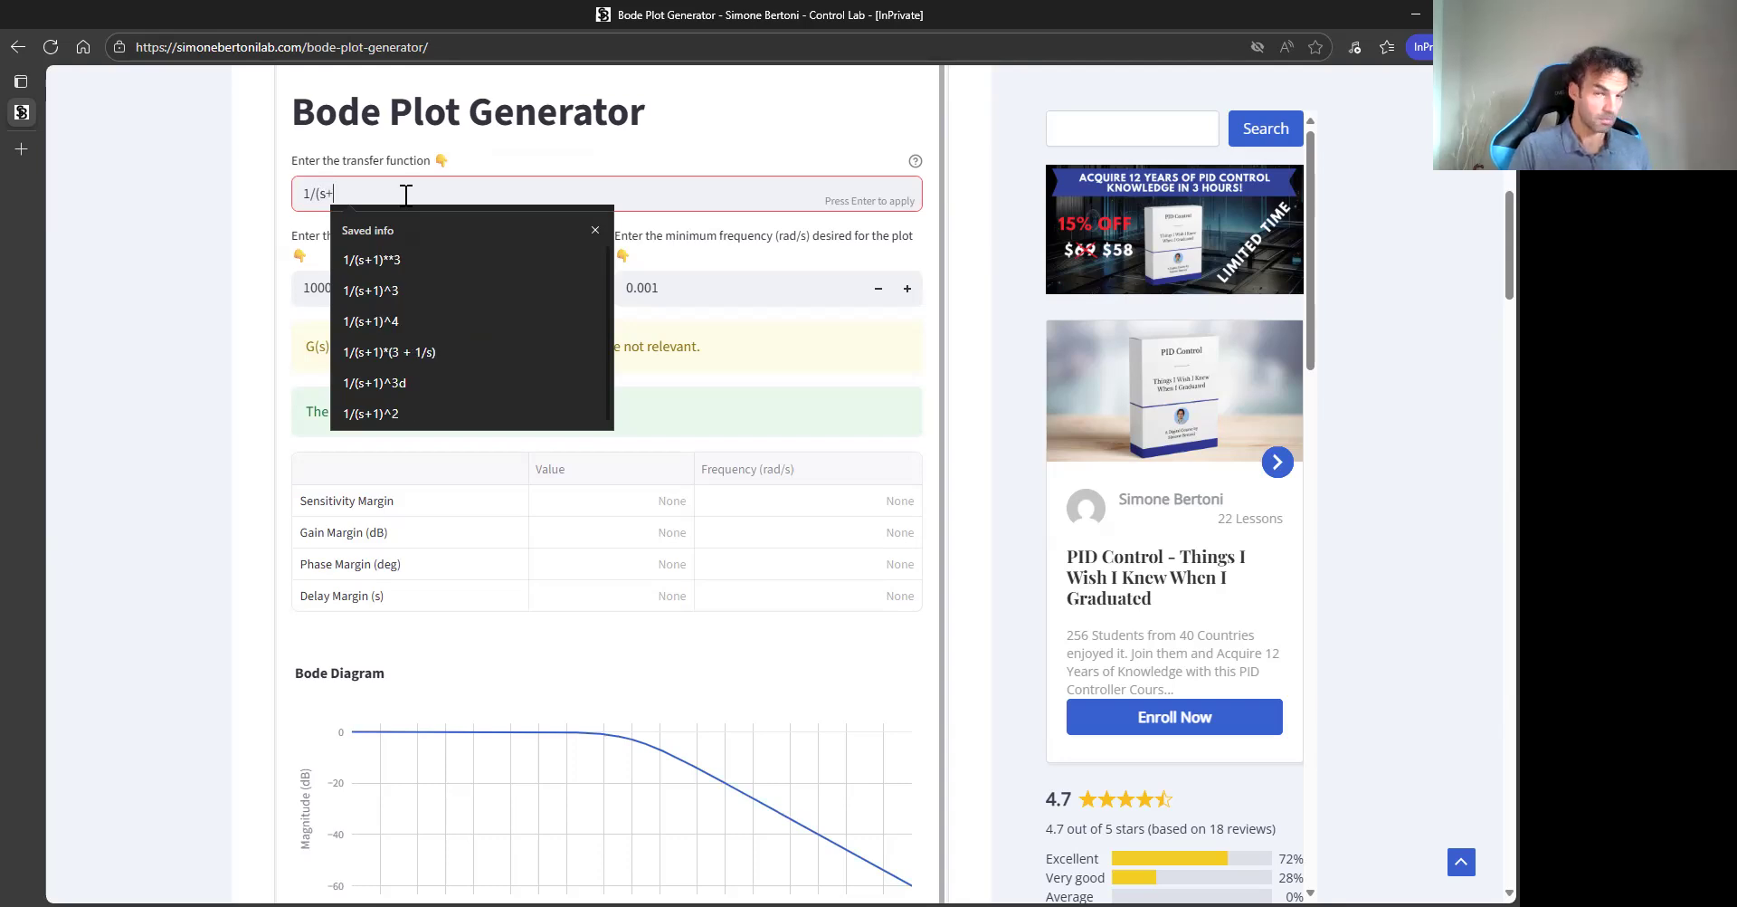
{"action": "type", "text": "1)"}
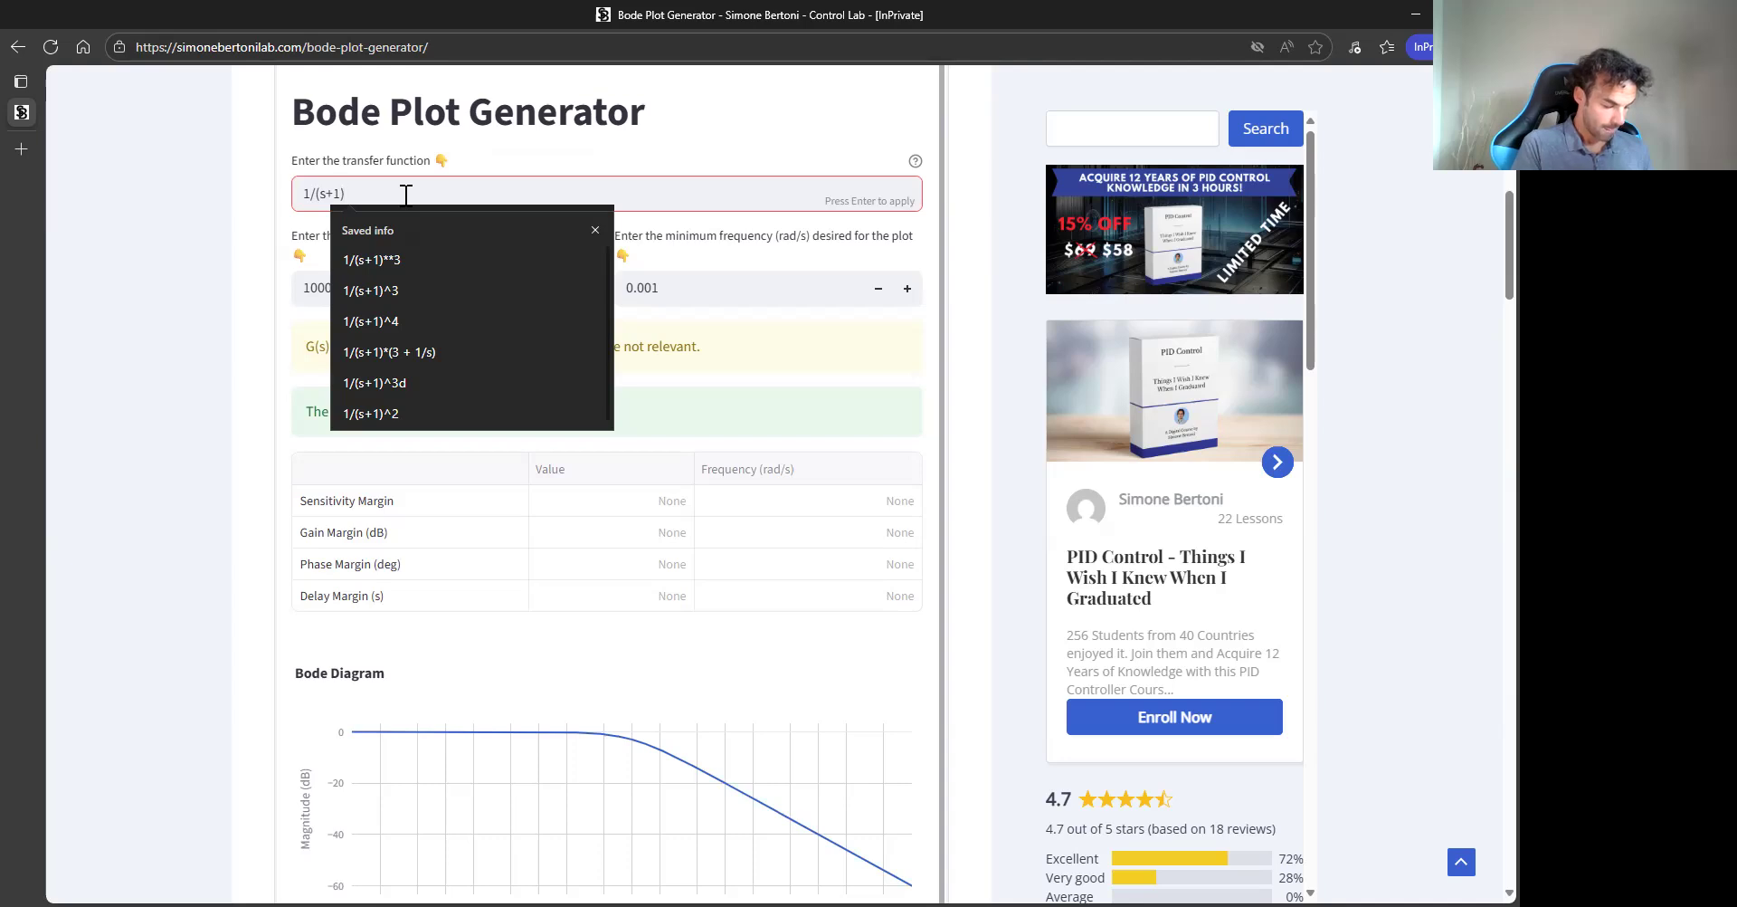
{"action": "type", "text": "^3"}
{"action": "key", "text": "Return"}
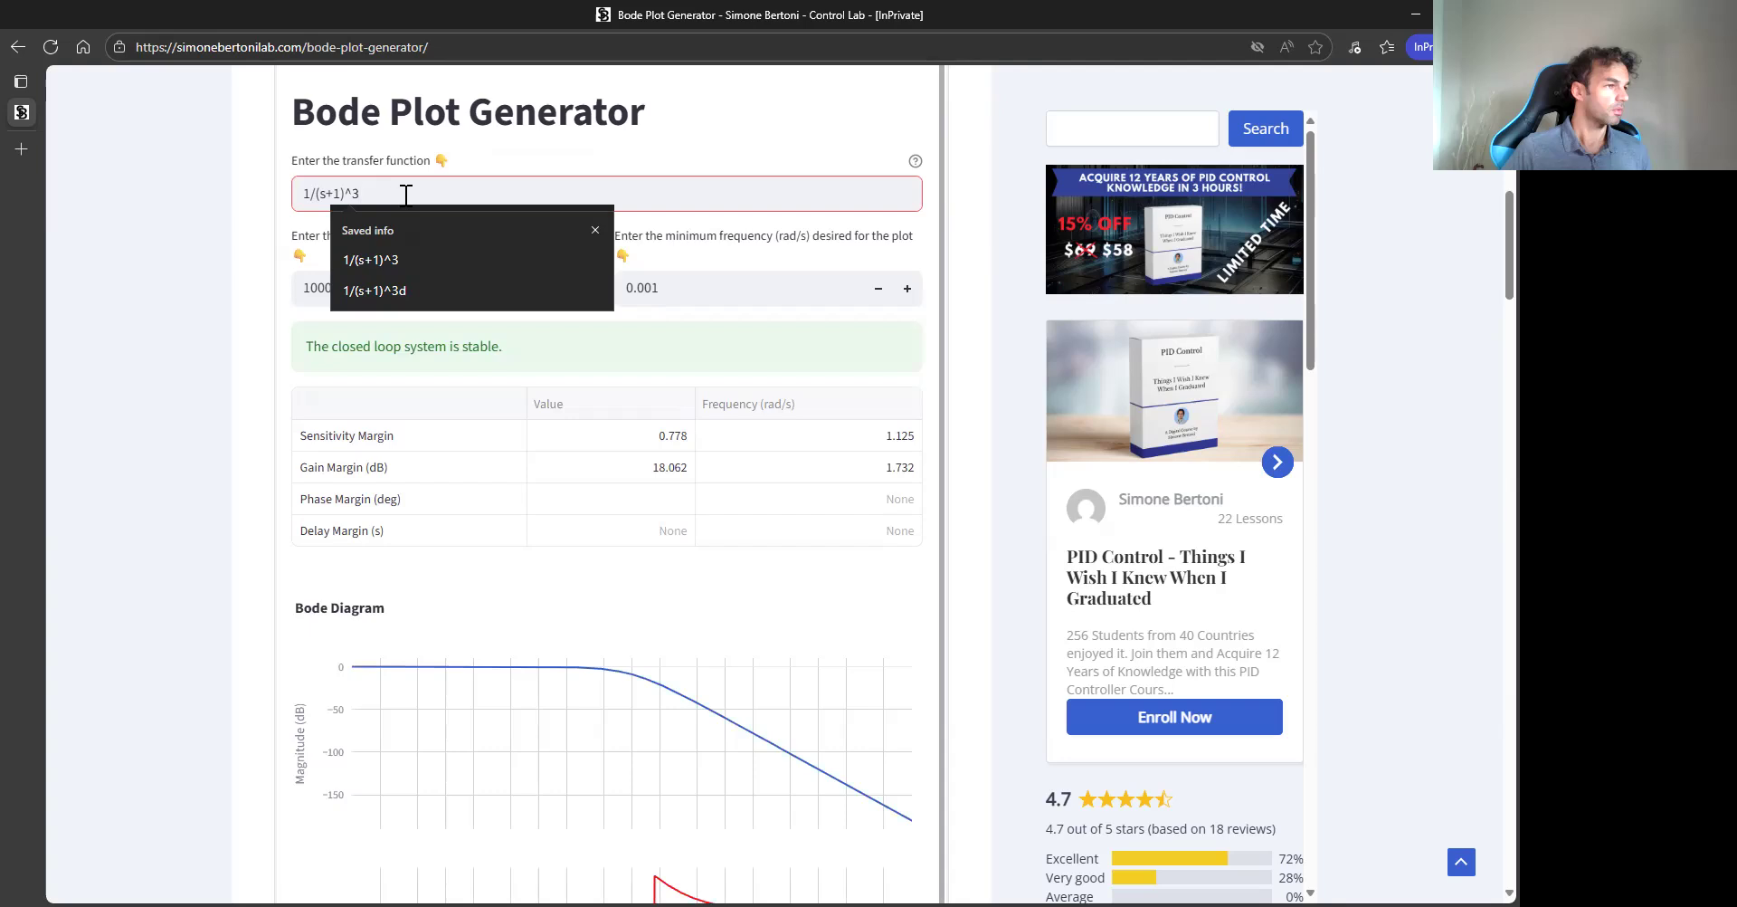
- Examine the stability margins table and the Bode diagram for the third-order system
{"action": "left_click", "coordinate": [256, 232]}
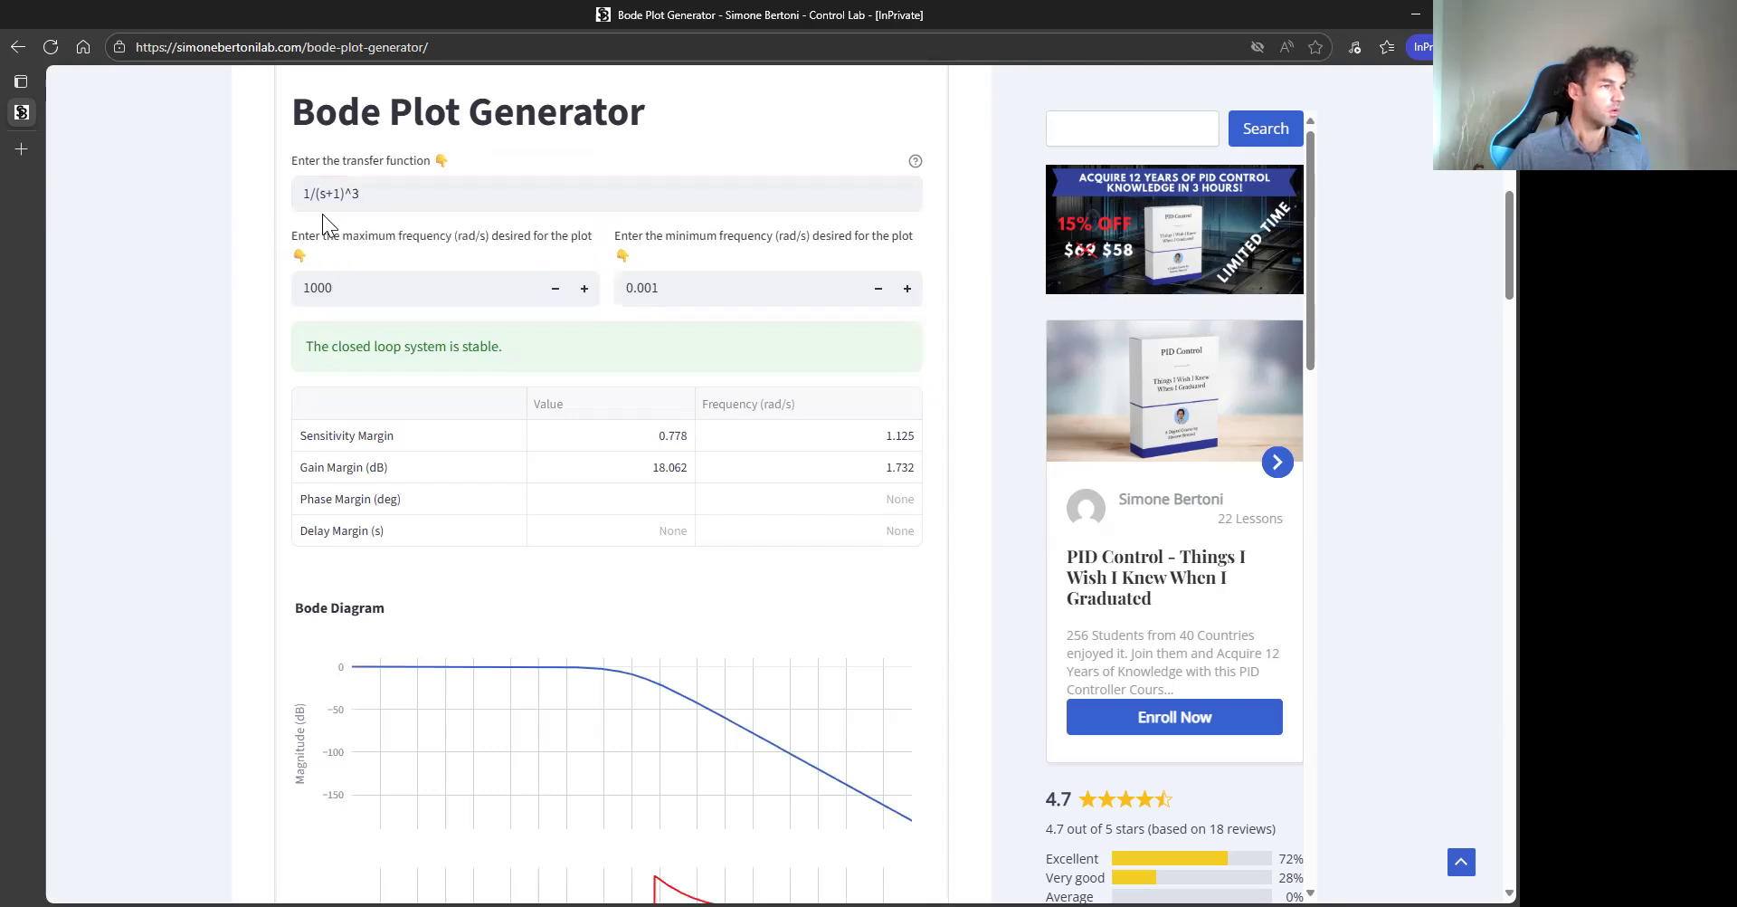
{"action": "left_click", "coordinate": [389, 193]}
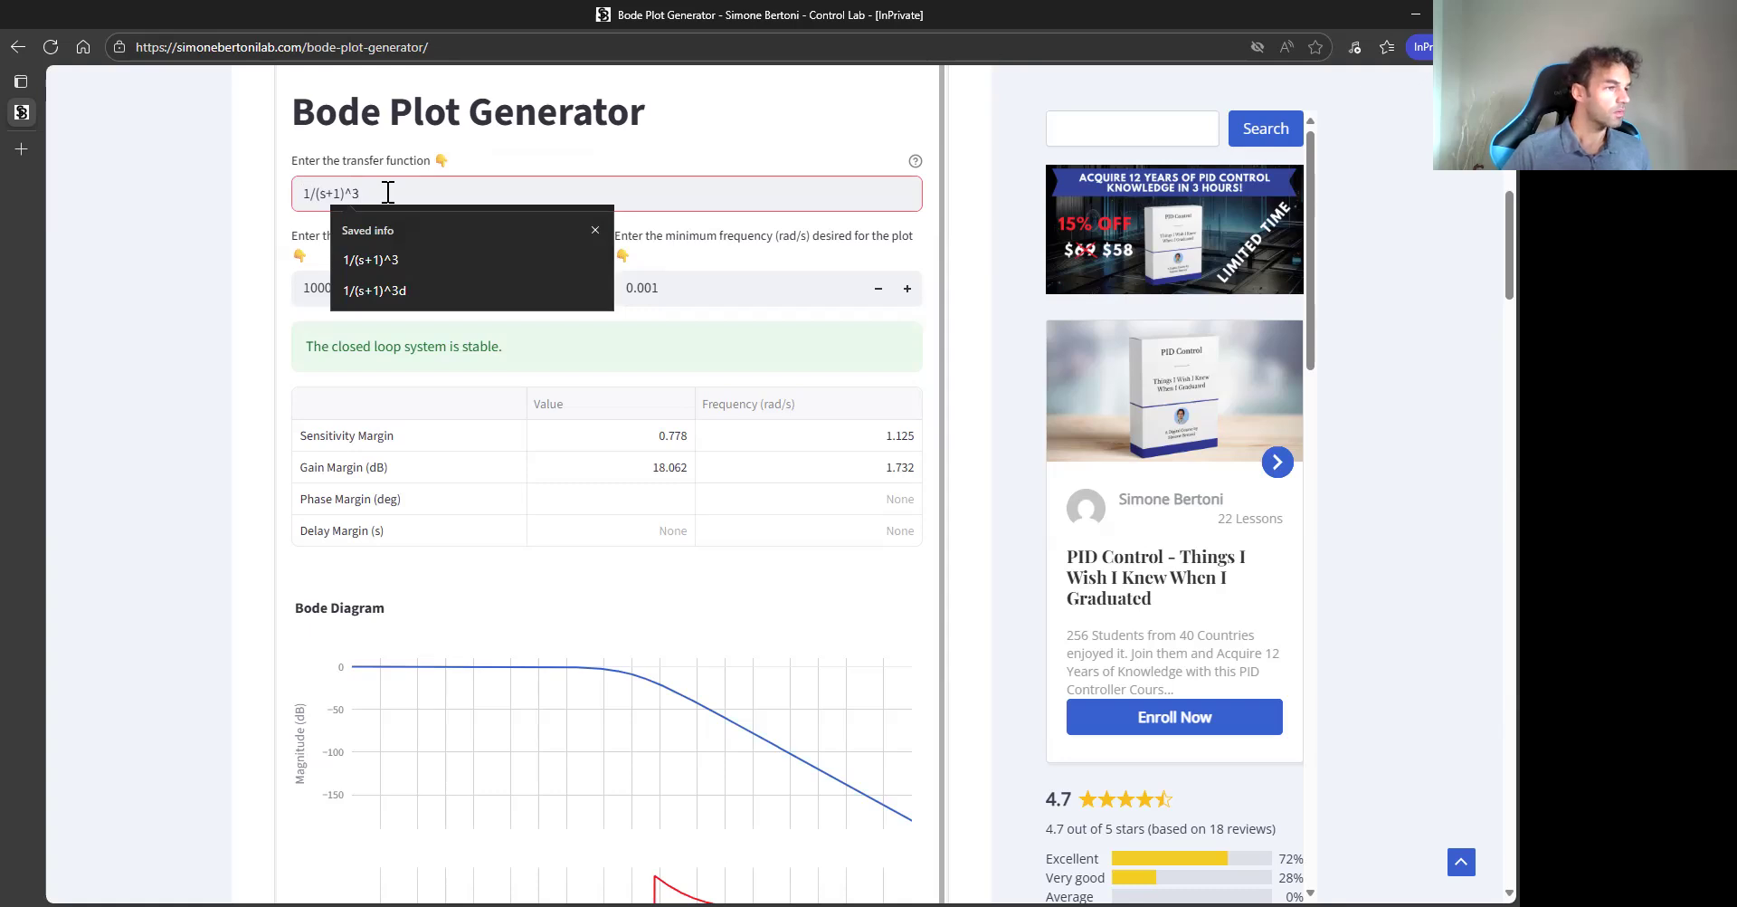
{"action": "left_click", "coordinate": [255, 373]}
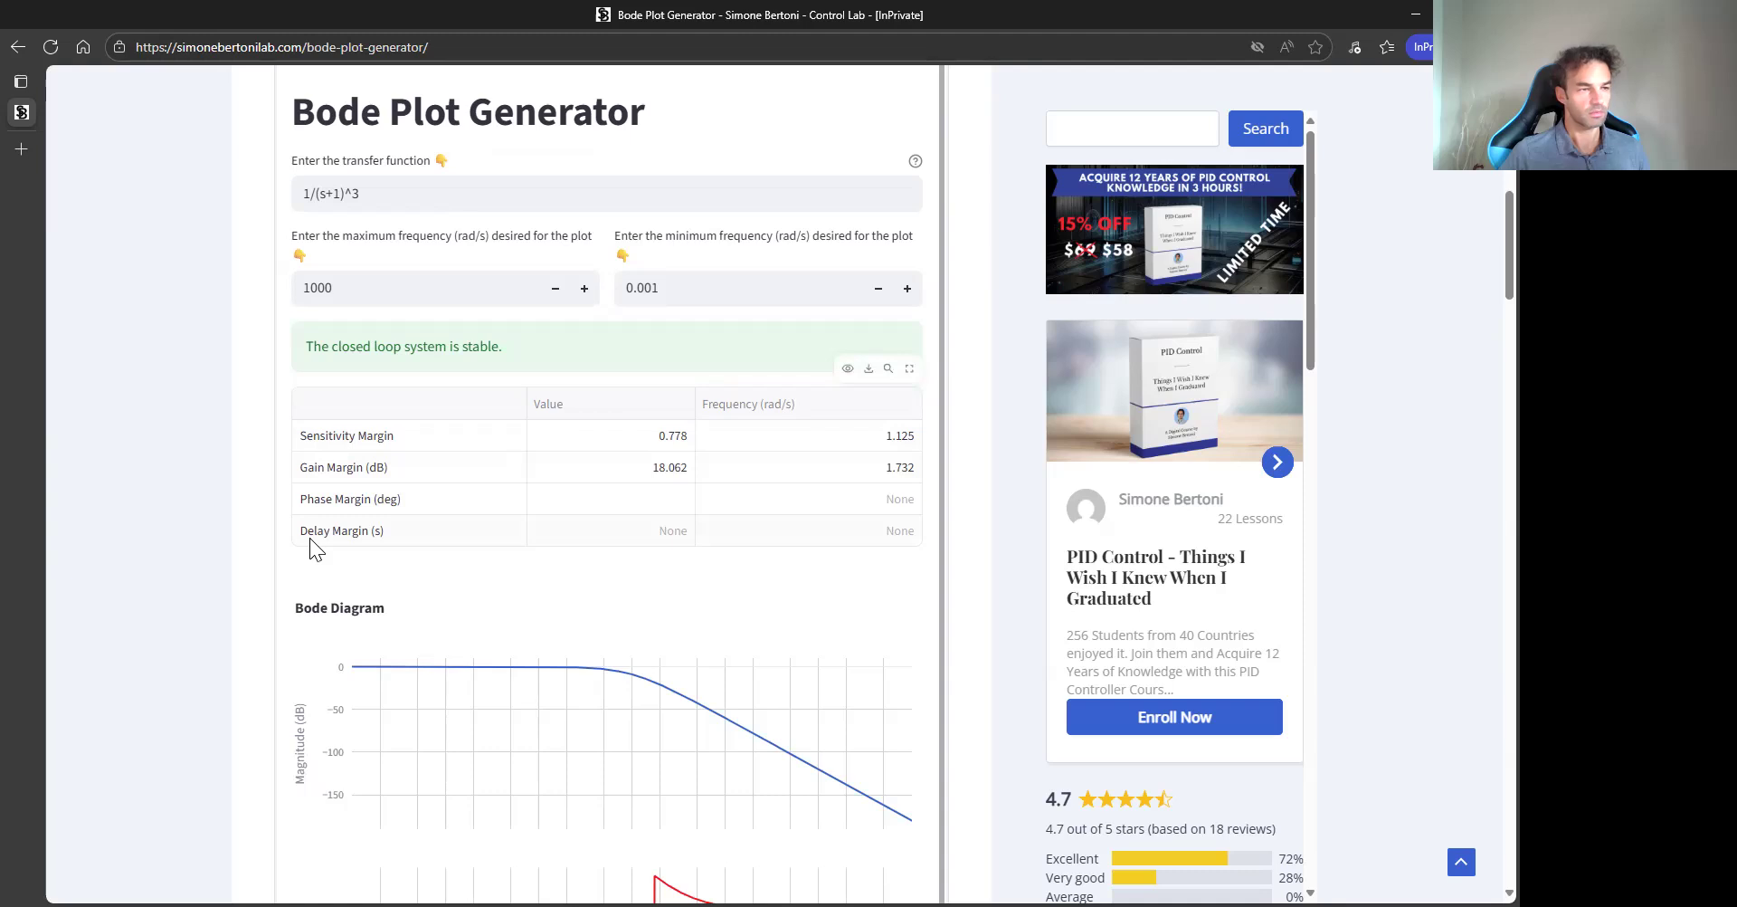
{"action": "scroll", "coordinate": [251, 532], "scroll_direction": "down", "scroll_amount": 1}
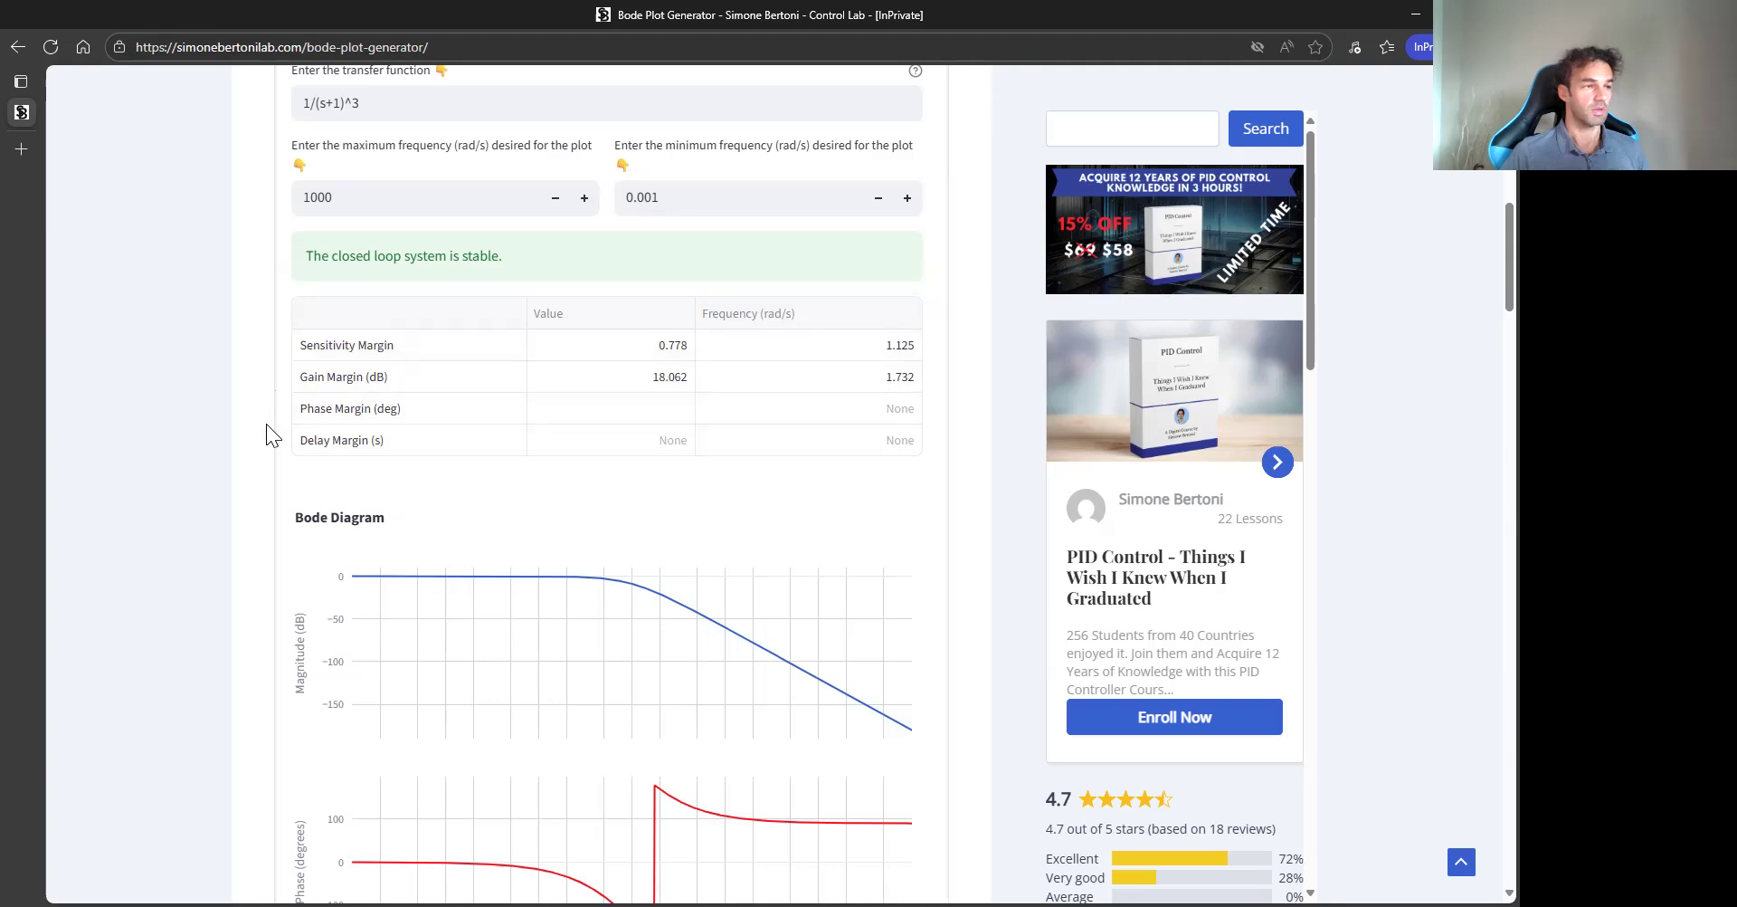
{"action": "scroll", "coordinate": [268, 419], "scroll_direction": "down", "scroll_amount": 1}
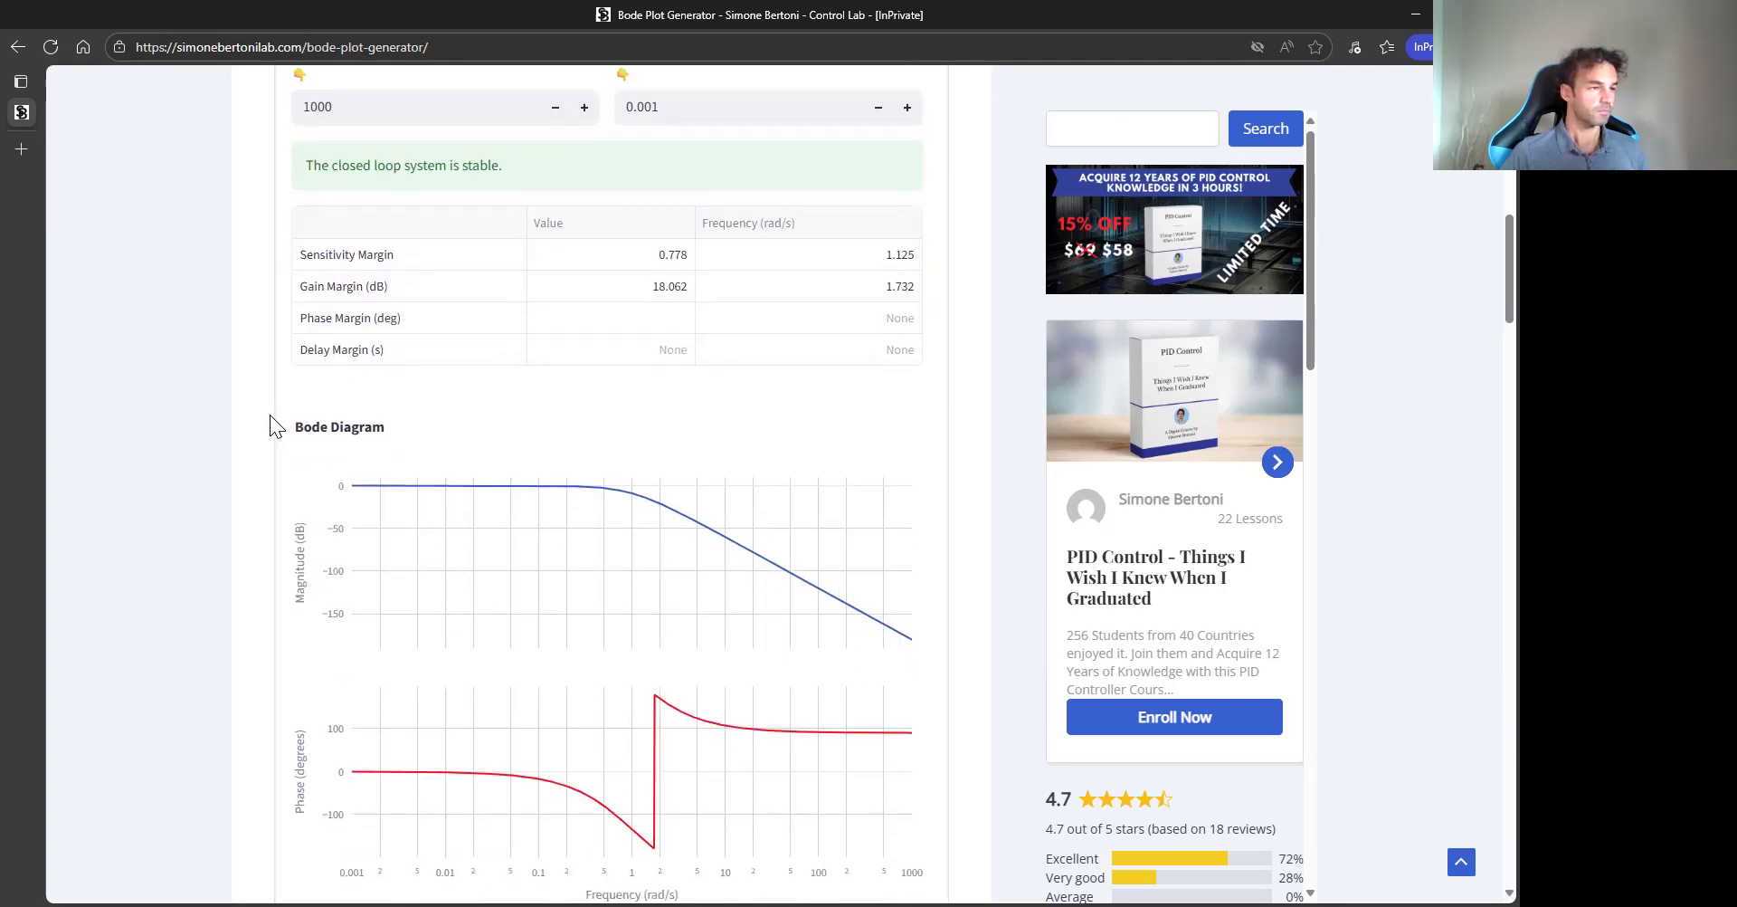
{"action": "scroll", "coordinate": [269, 415], "scroll_direction": "up", "scroll_amount": 3}
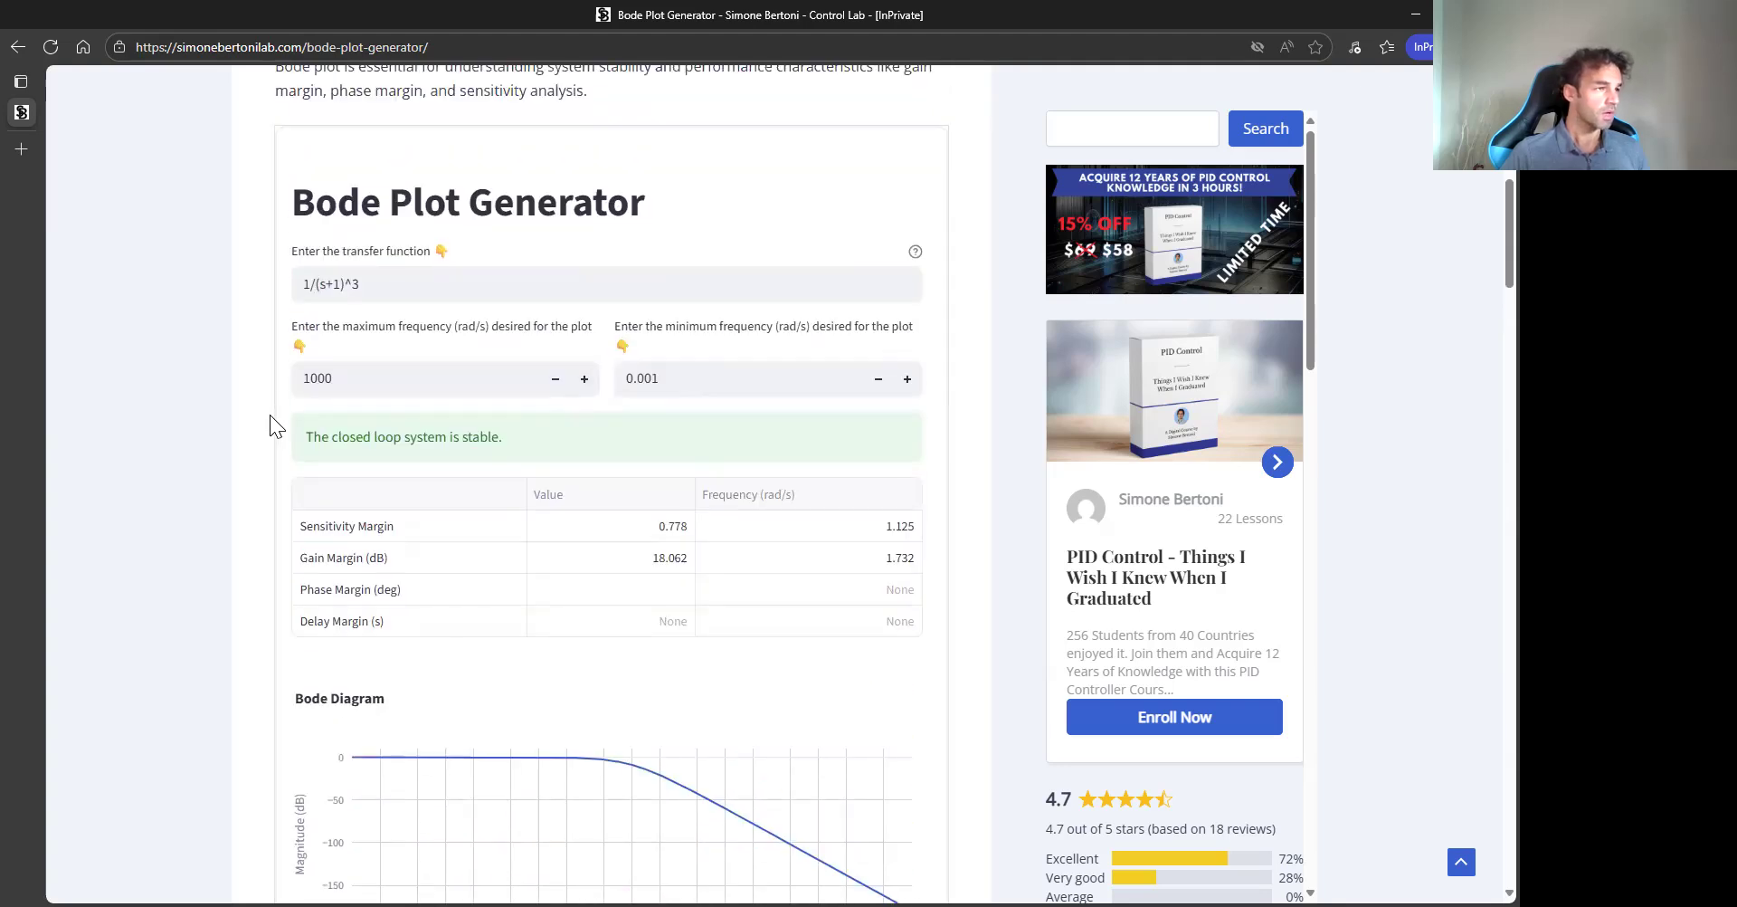
- Change the numerator of the transfer function to 10, making it 10/(s+1)^3, and apply it
{"action": "left_click", "coordinate": [314, 285]}
{"action": "type", "text": "0"}
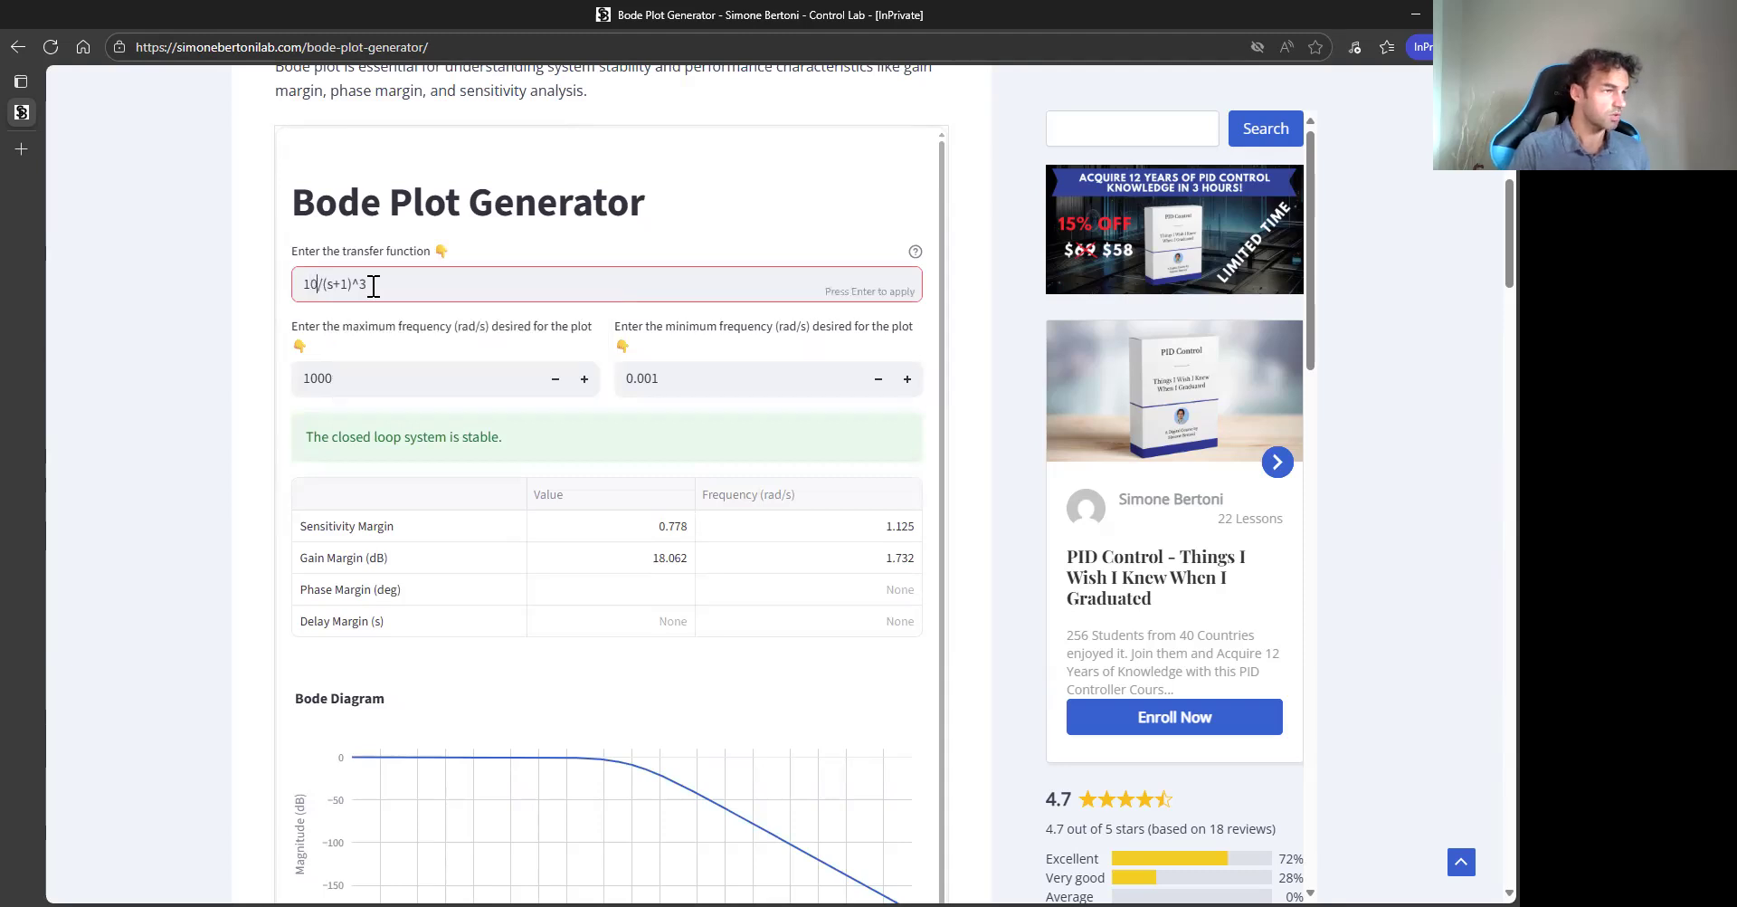
{"action": "key", "text": "Return"}
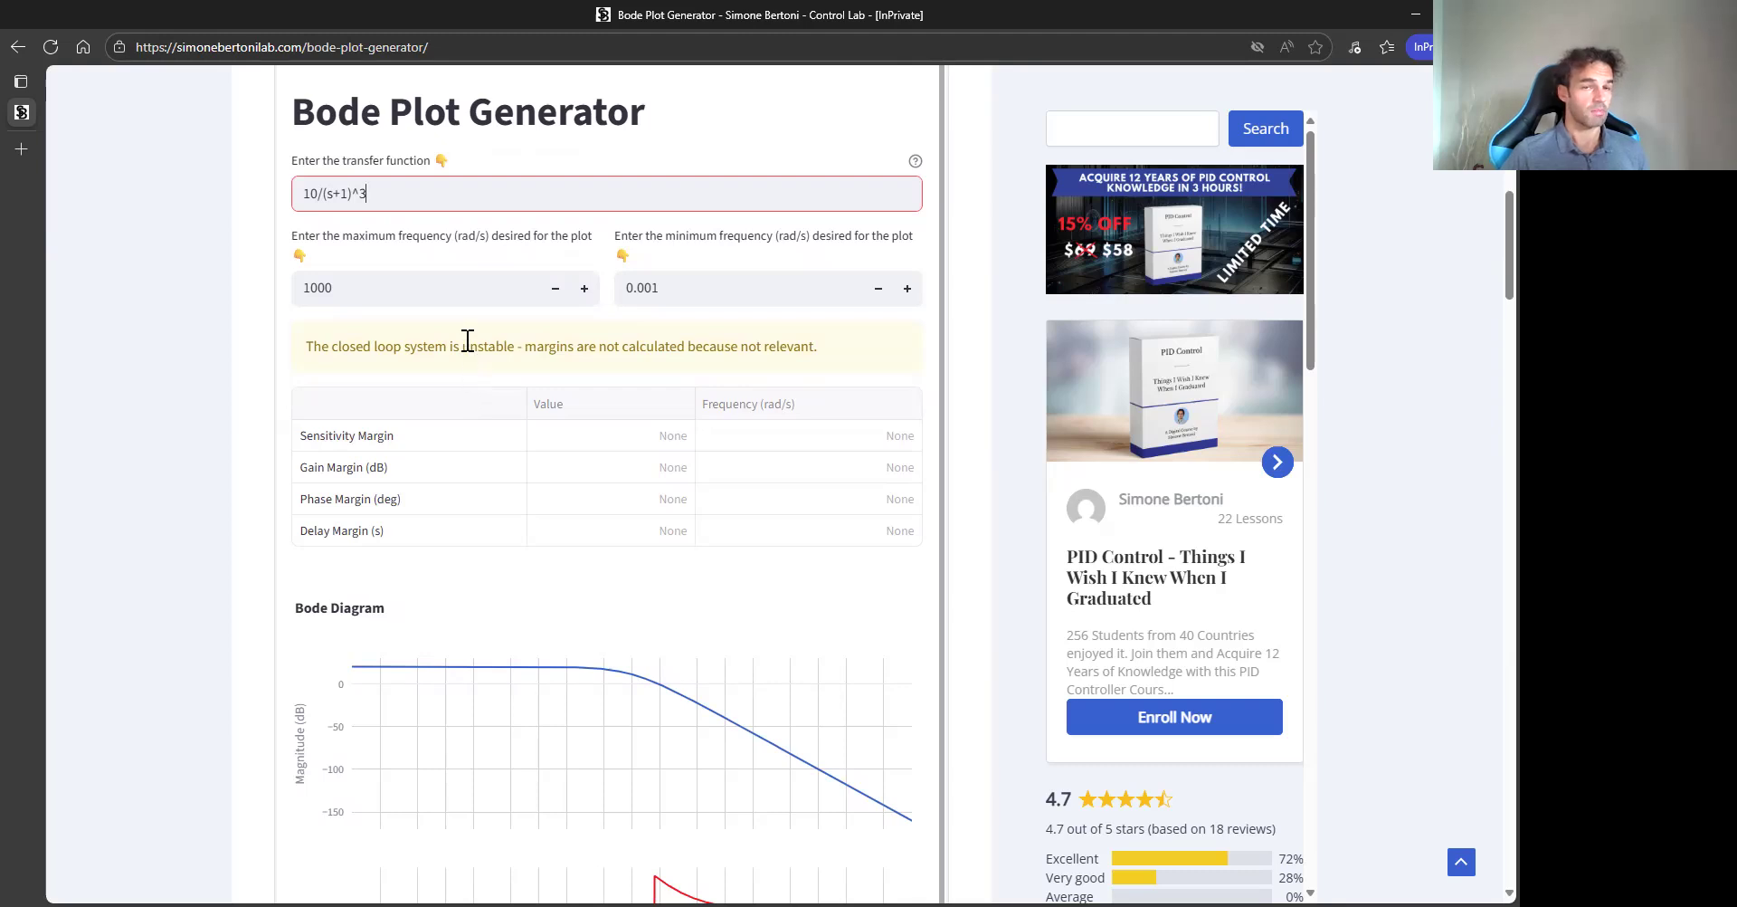
- Examine the closed-loop instability warning and the Bode diagram for the higher-gain system
{"action": "scroll", "coordinate": [237, 581], "scroll_direction": "down", "scroll_amount": 2}
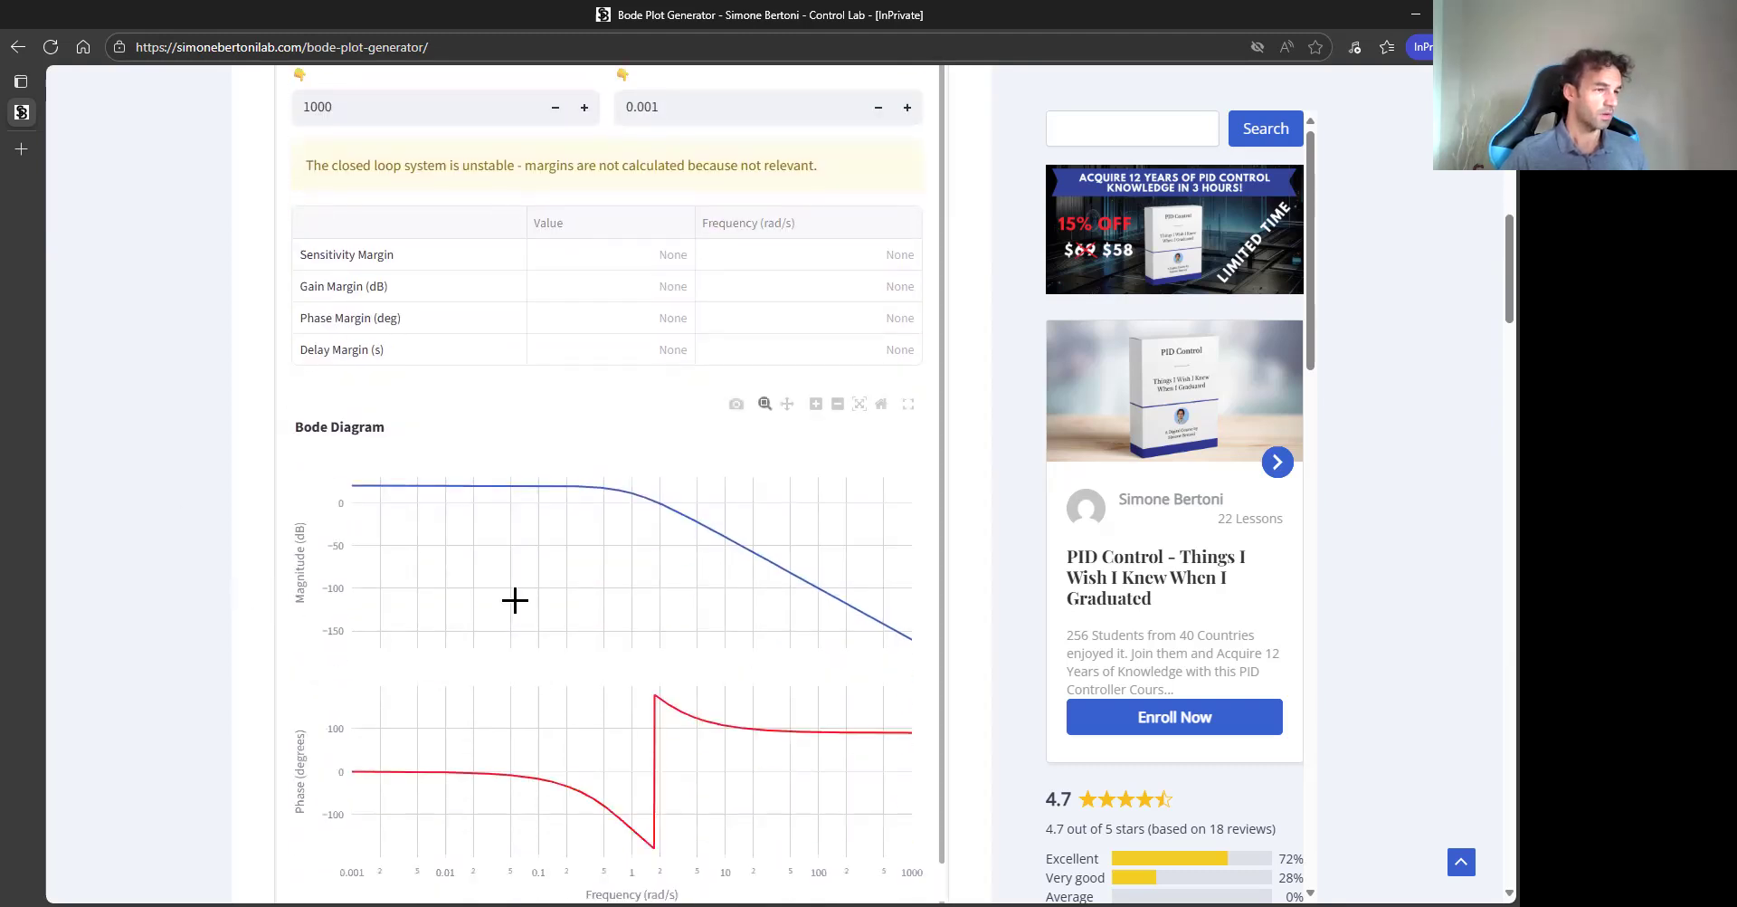
{"action": "mouse_move", "coordinate": [628, 504]}
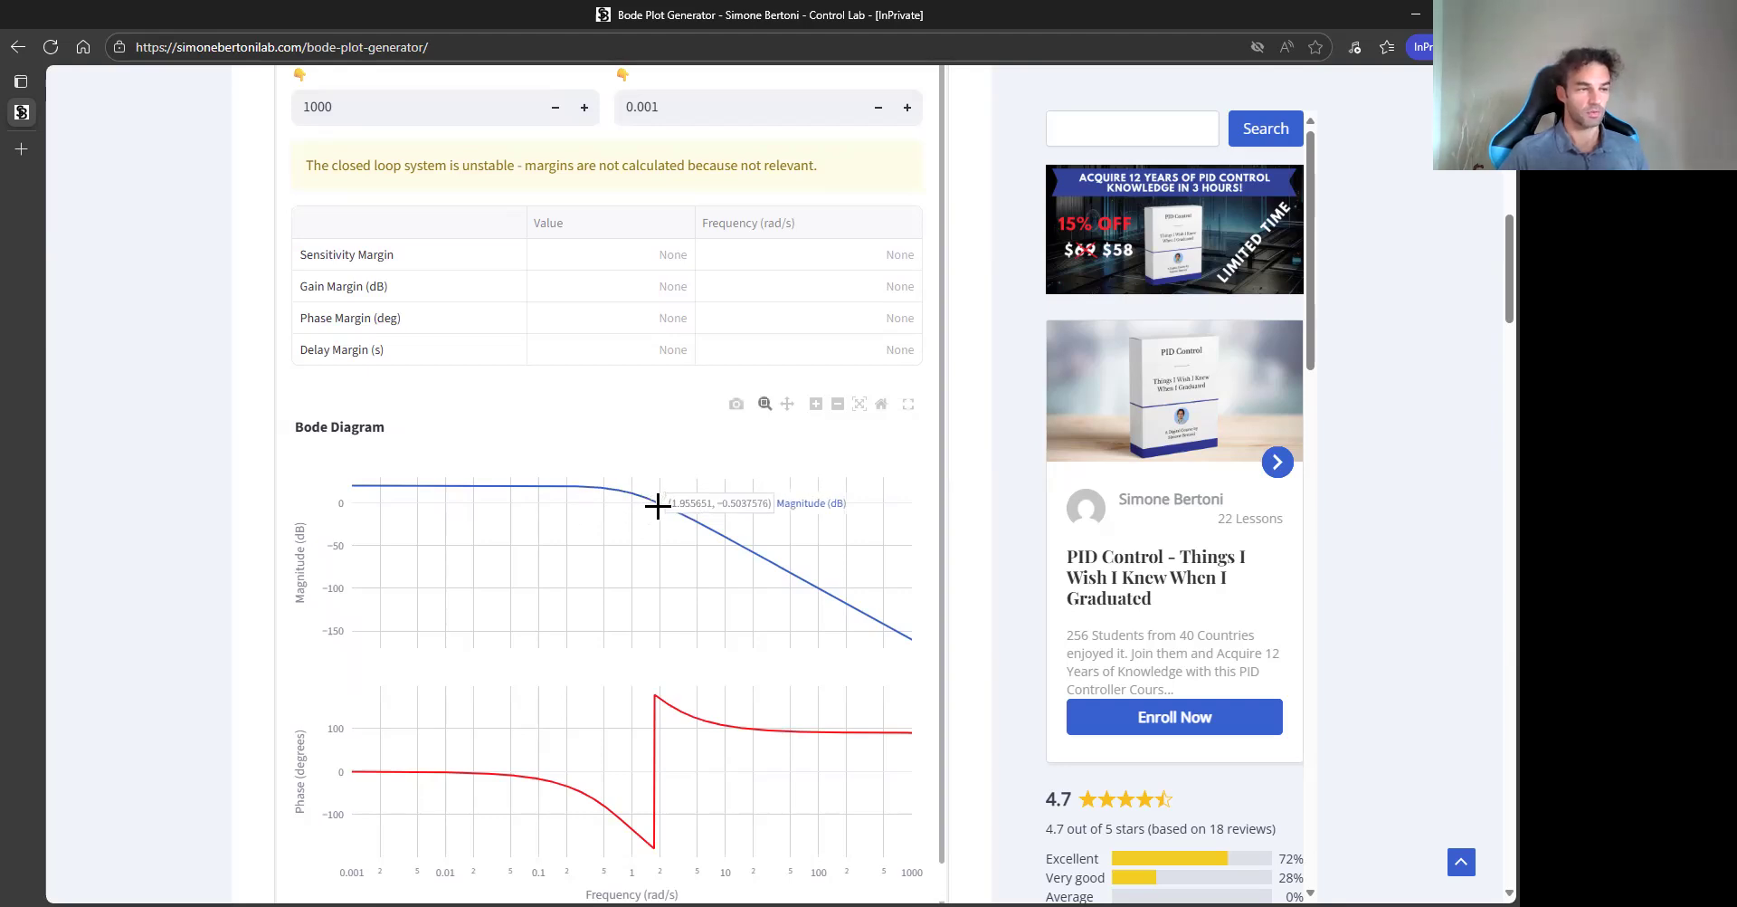
{"action": "mouse_move", "coordinate": [663, 844]}
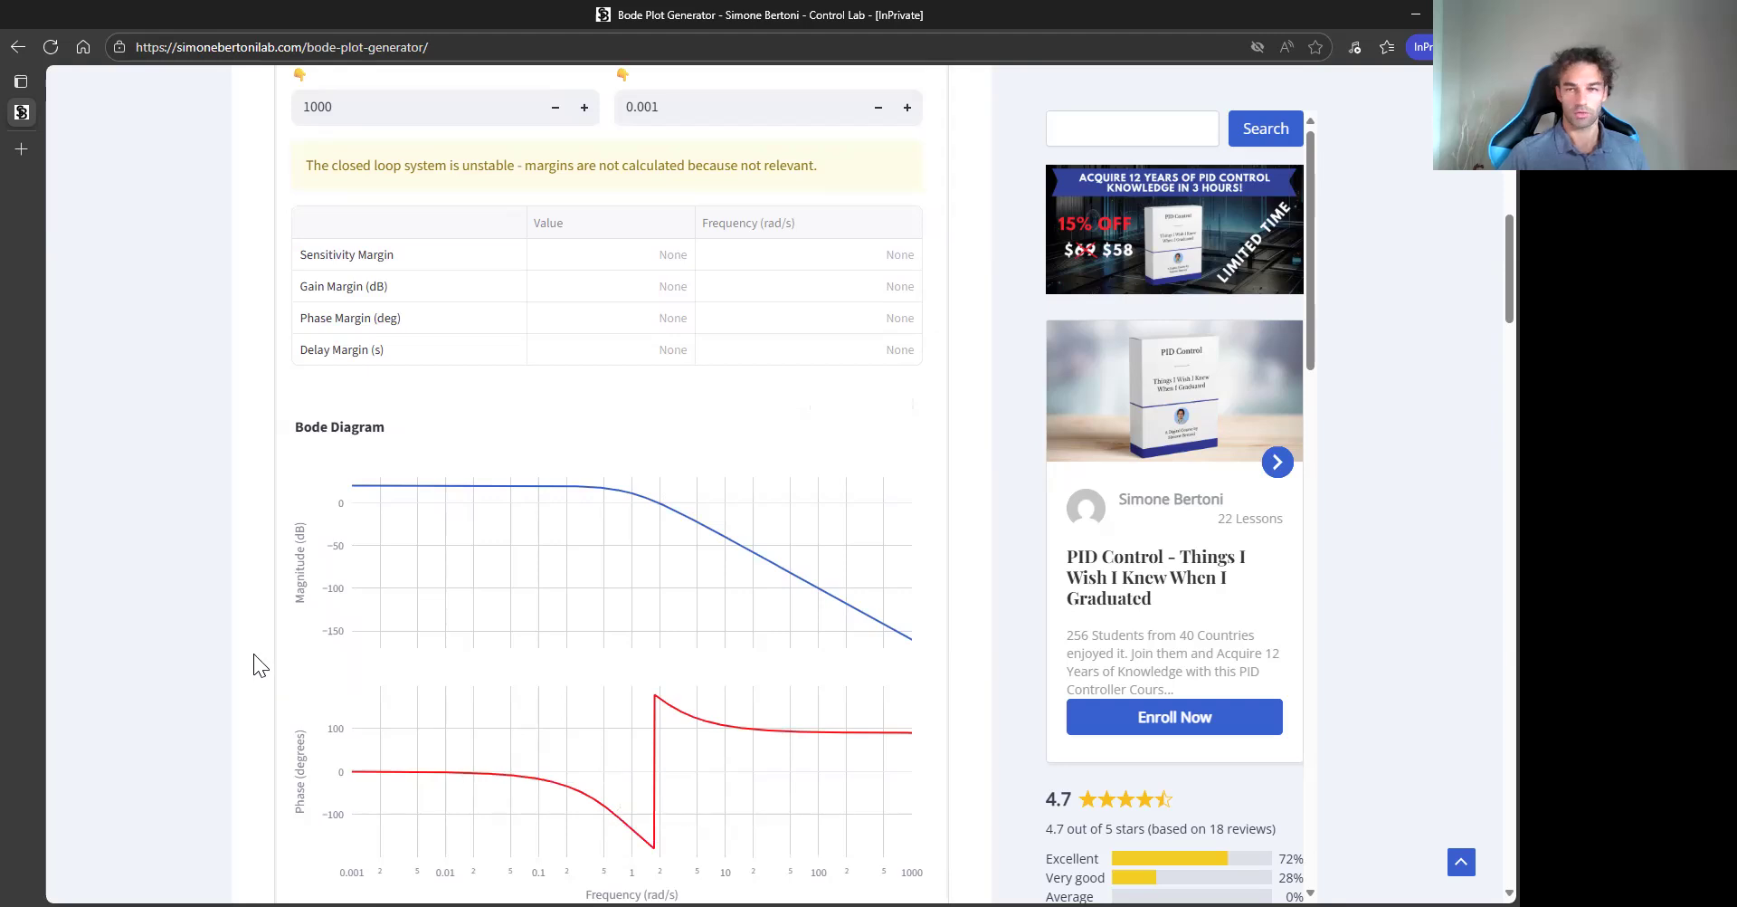
{"action": "scroll", "coordinate": [238, 641], "scroll_direction": "up", "scroll_amount": 4}
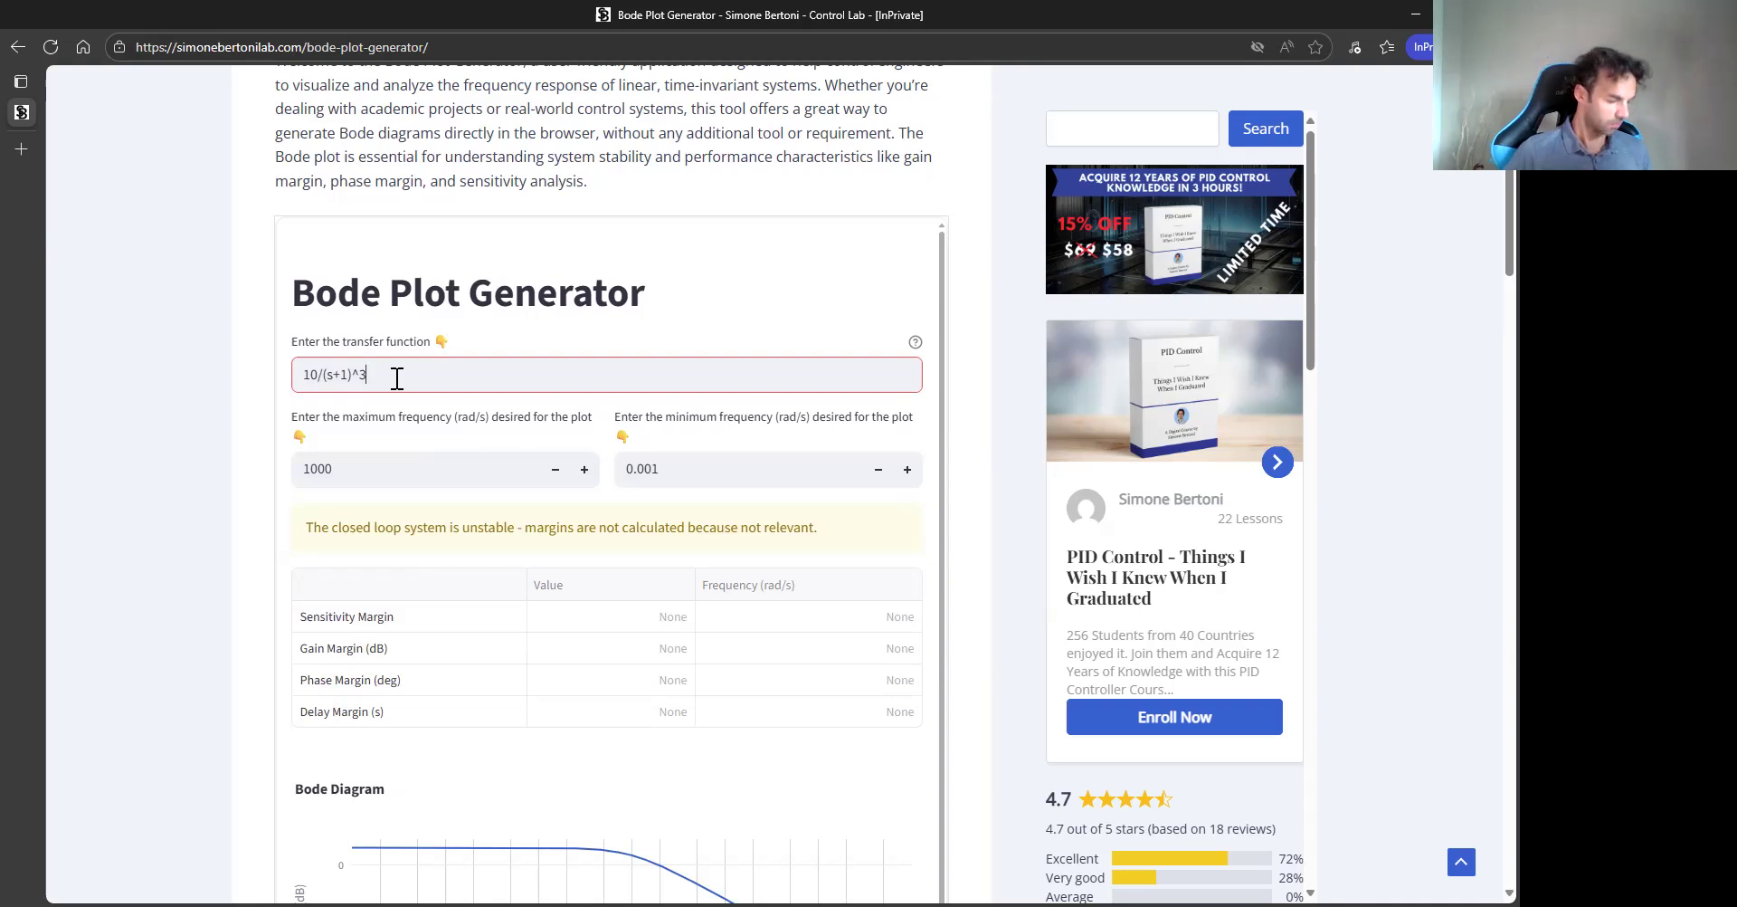
{"action": "scroll", "coordinate": [297, 468], "scroll_direction": "down", "scroll_amount": 1}
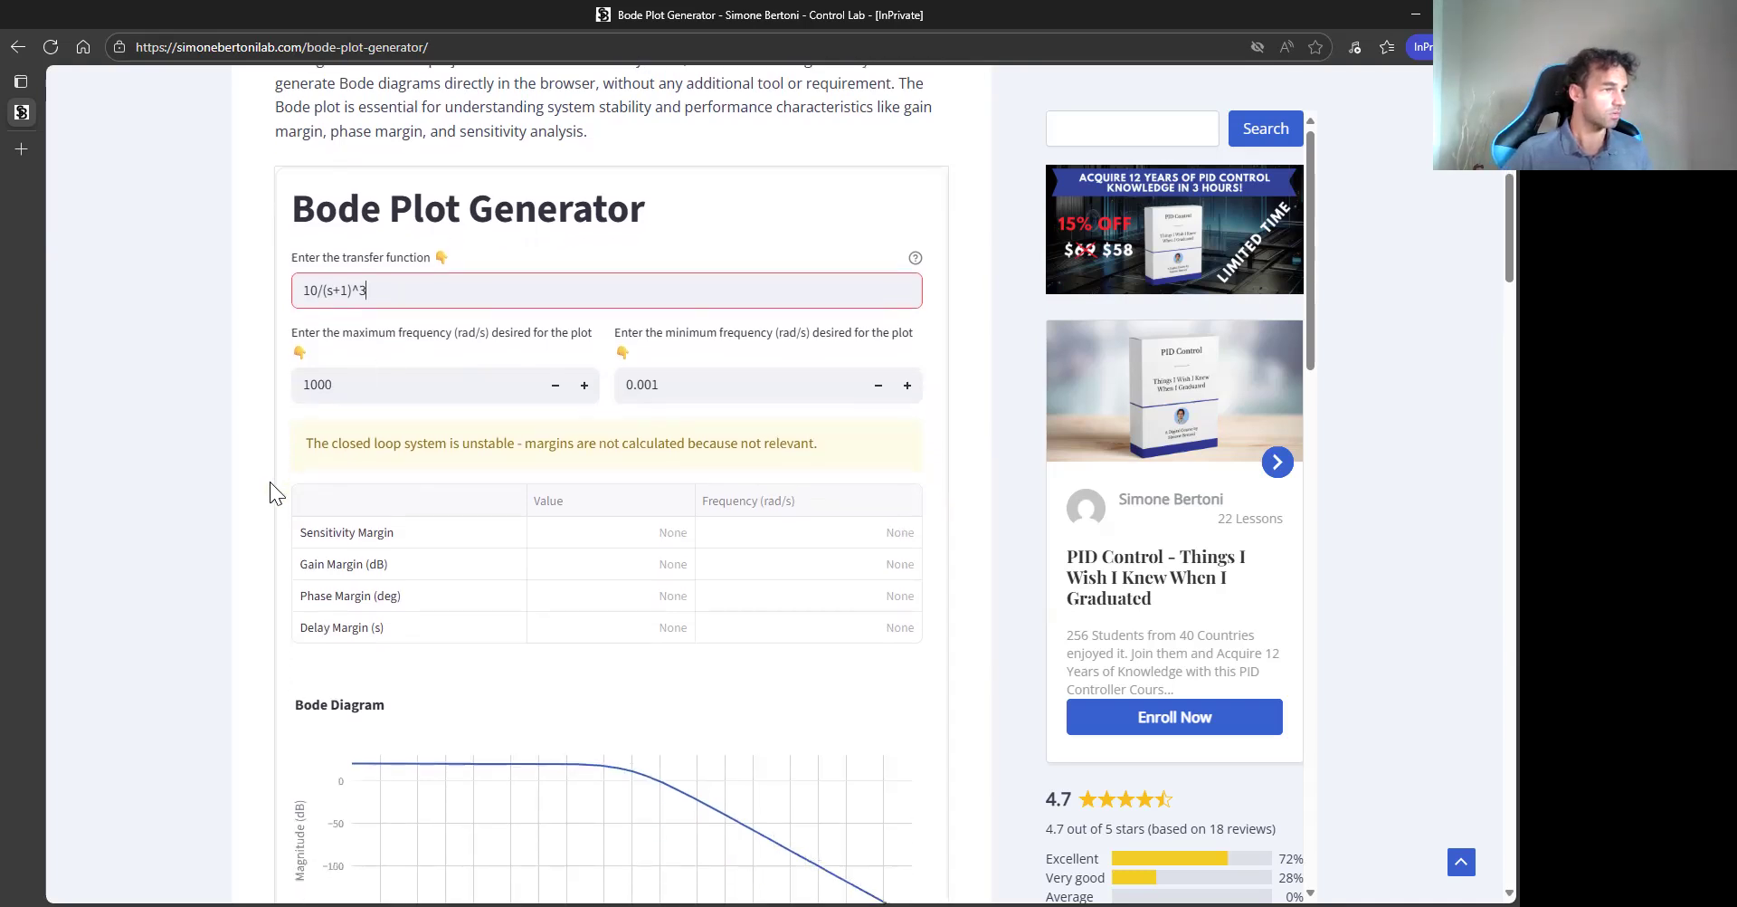
- Append the lead factor *(s+1)/(0.01*s+1) to the transfer function and apply it
{"action": "type", "text": "*"}
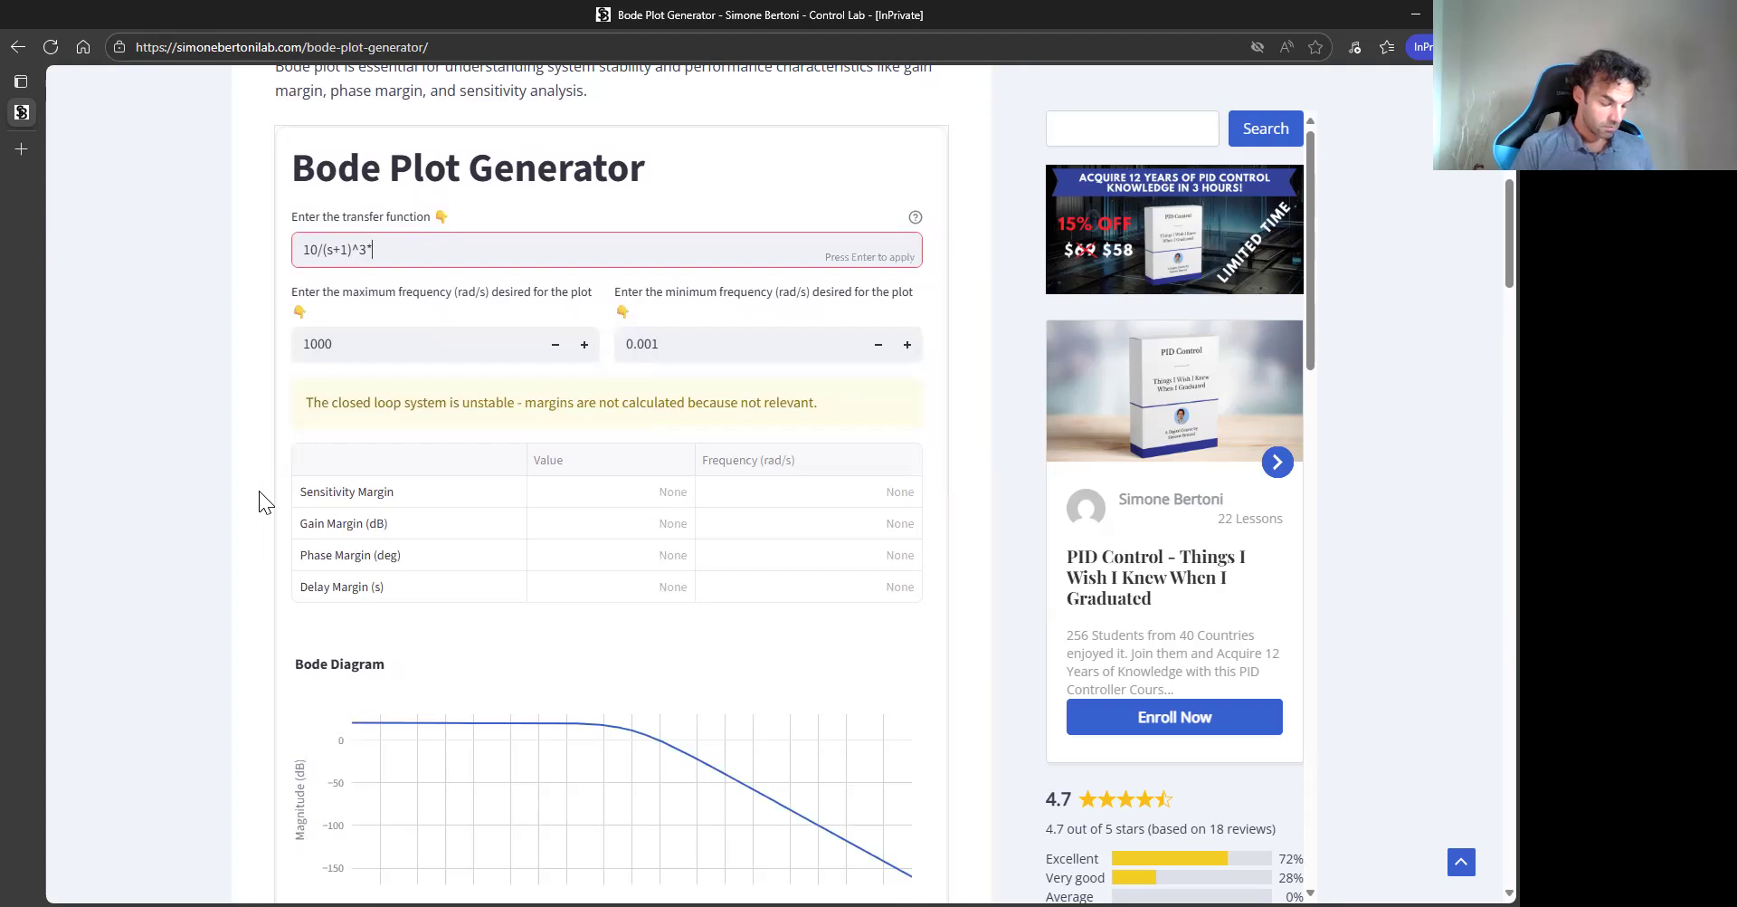
{"action": "type", "text": "(s+1"}
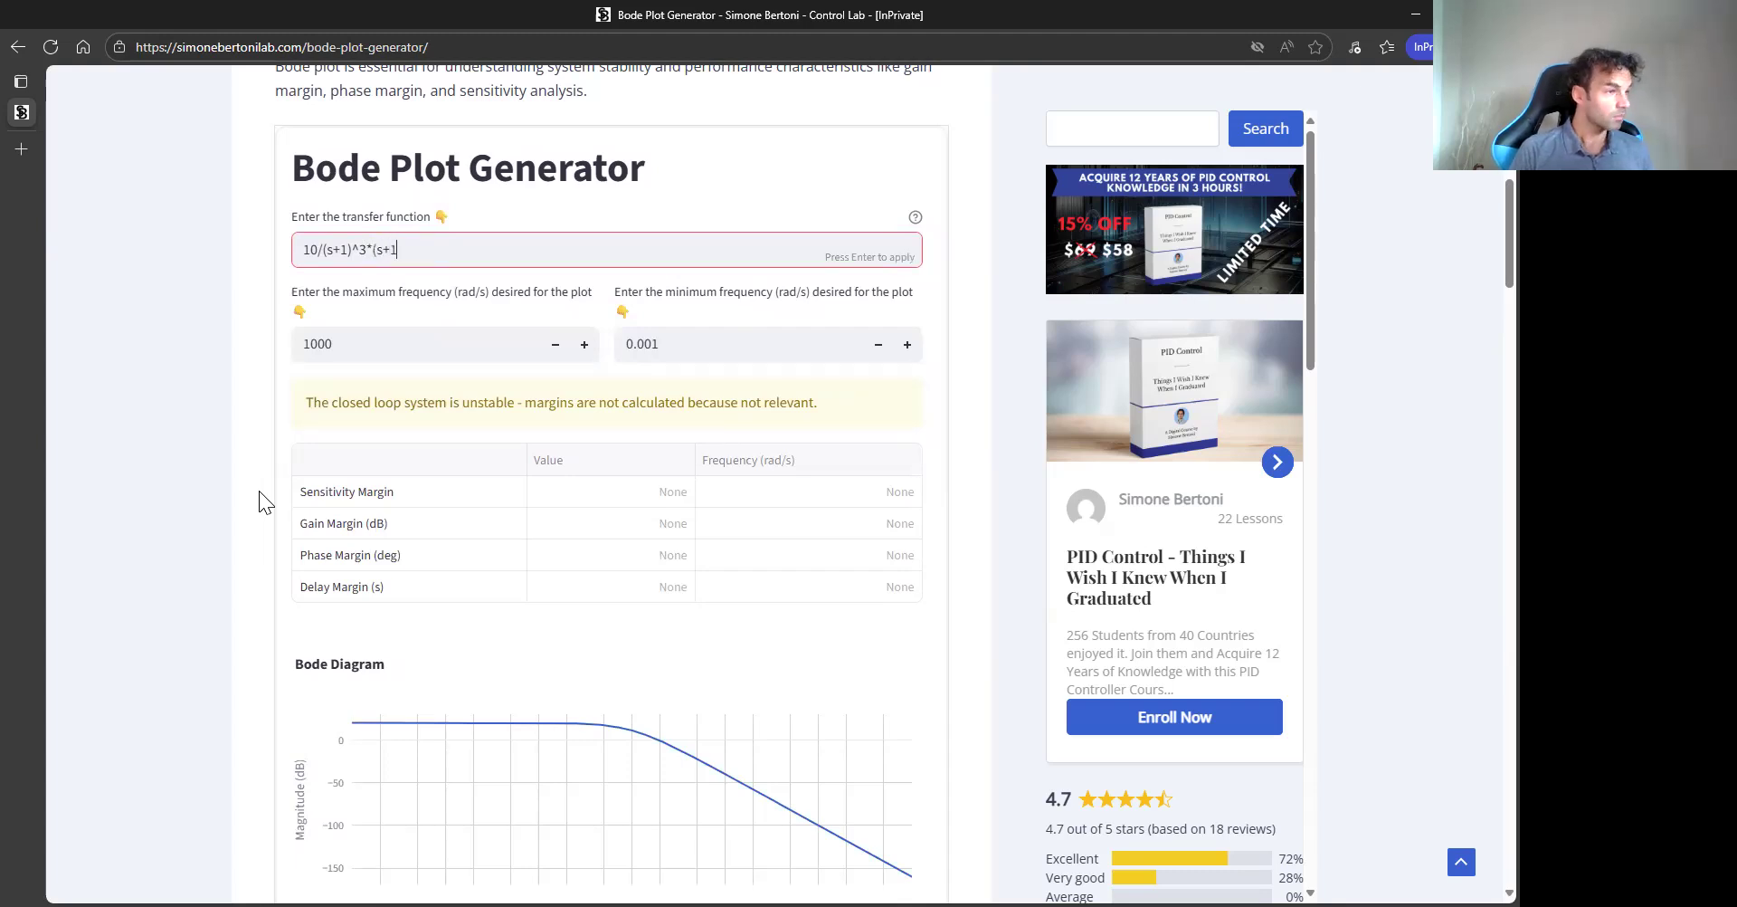
{"action": "type", "text": ")"}
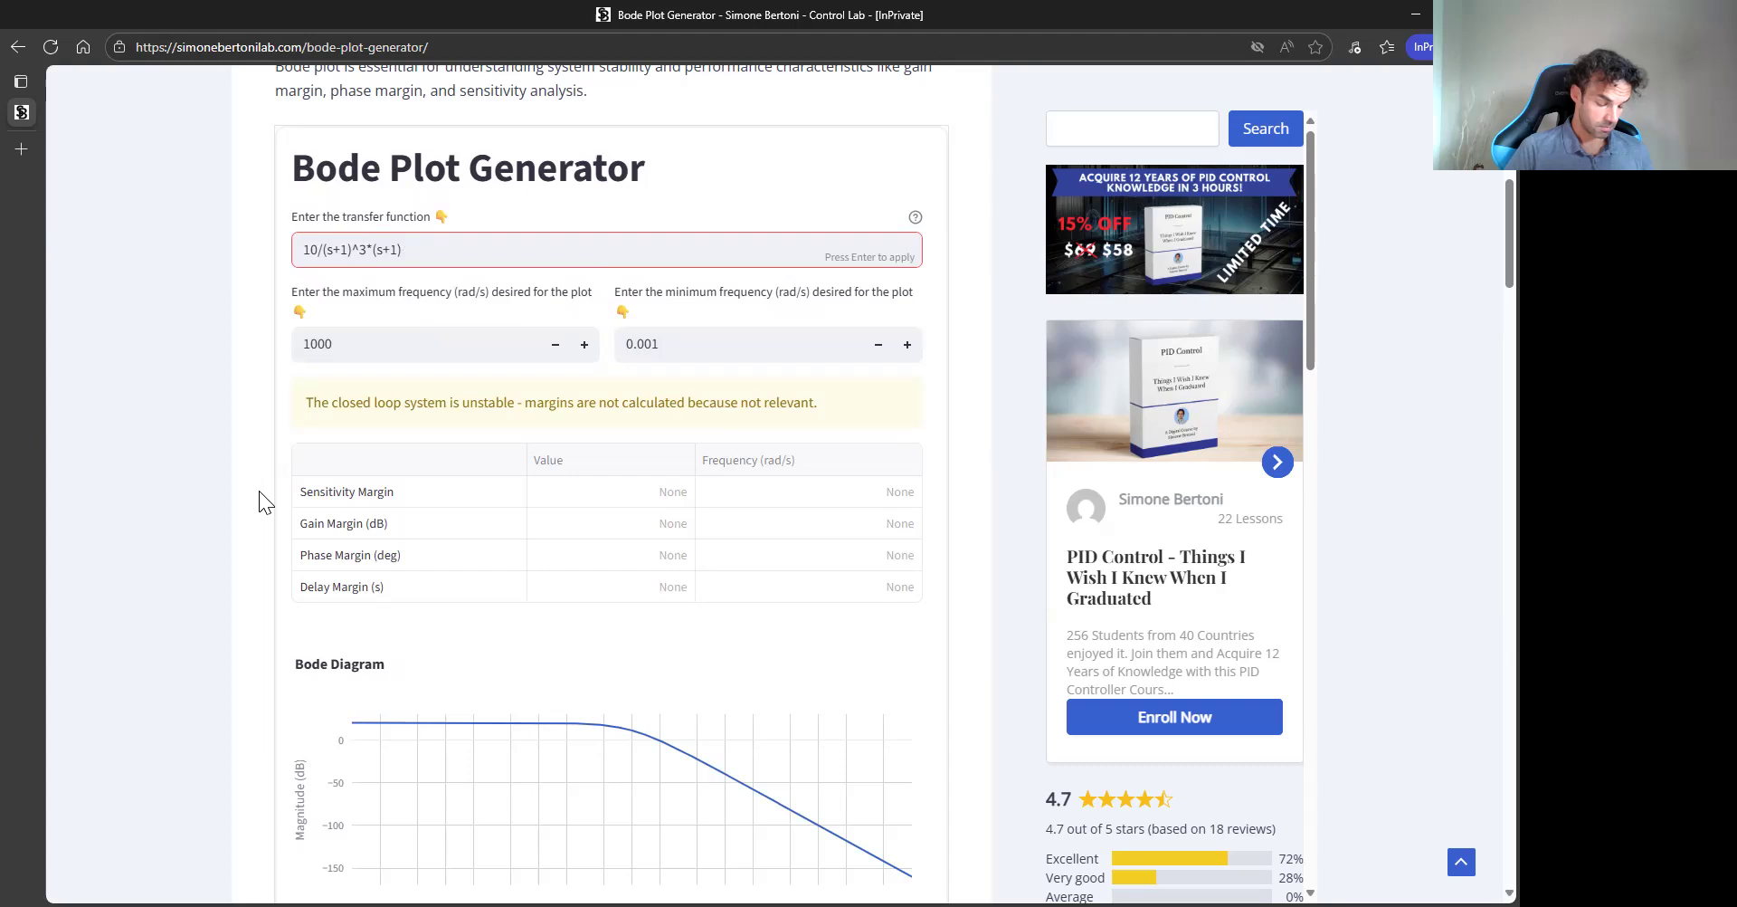
{"action": "type", "text": "/(0.01*s+1)"}
{"action": "key", "text": "Return"}
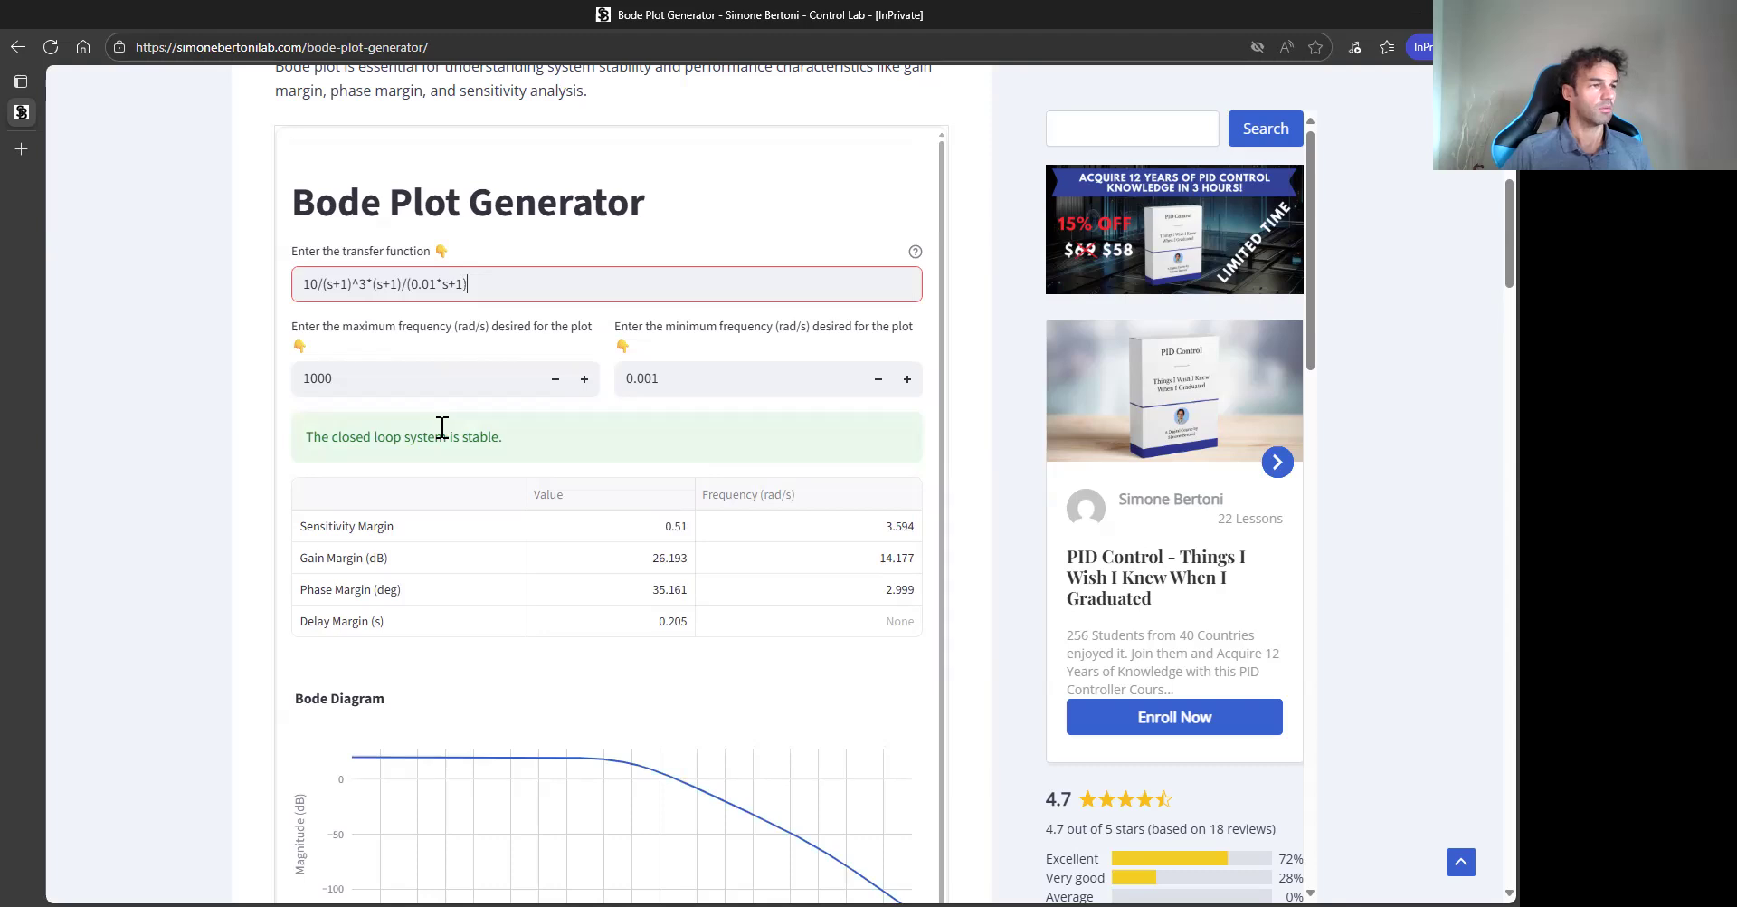
- Examine the stability margins and Bode diagram for the compensated system
{"action": "scroll", "coordinate": [235, 498], "scroll_direction": "down", "scroll_amount": 4}
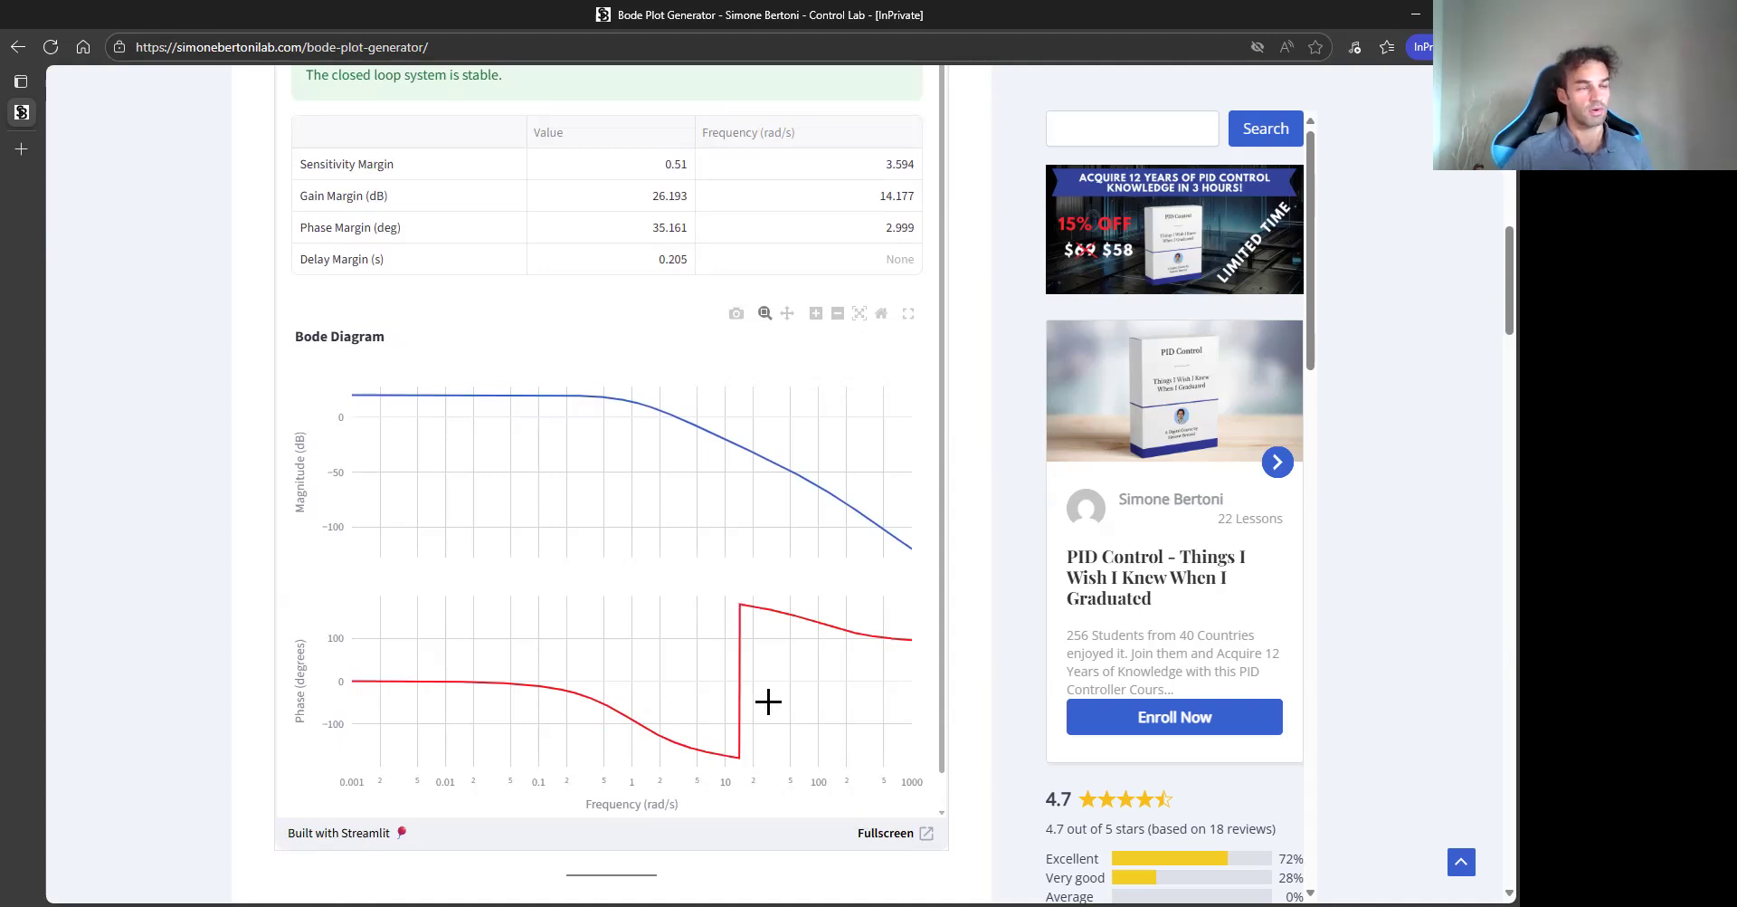
{"action": "mouse_move", "coordinate": [679, 427]}
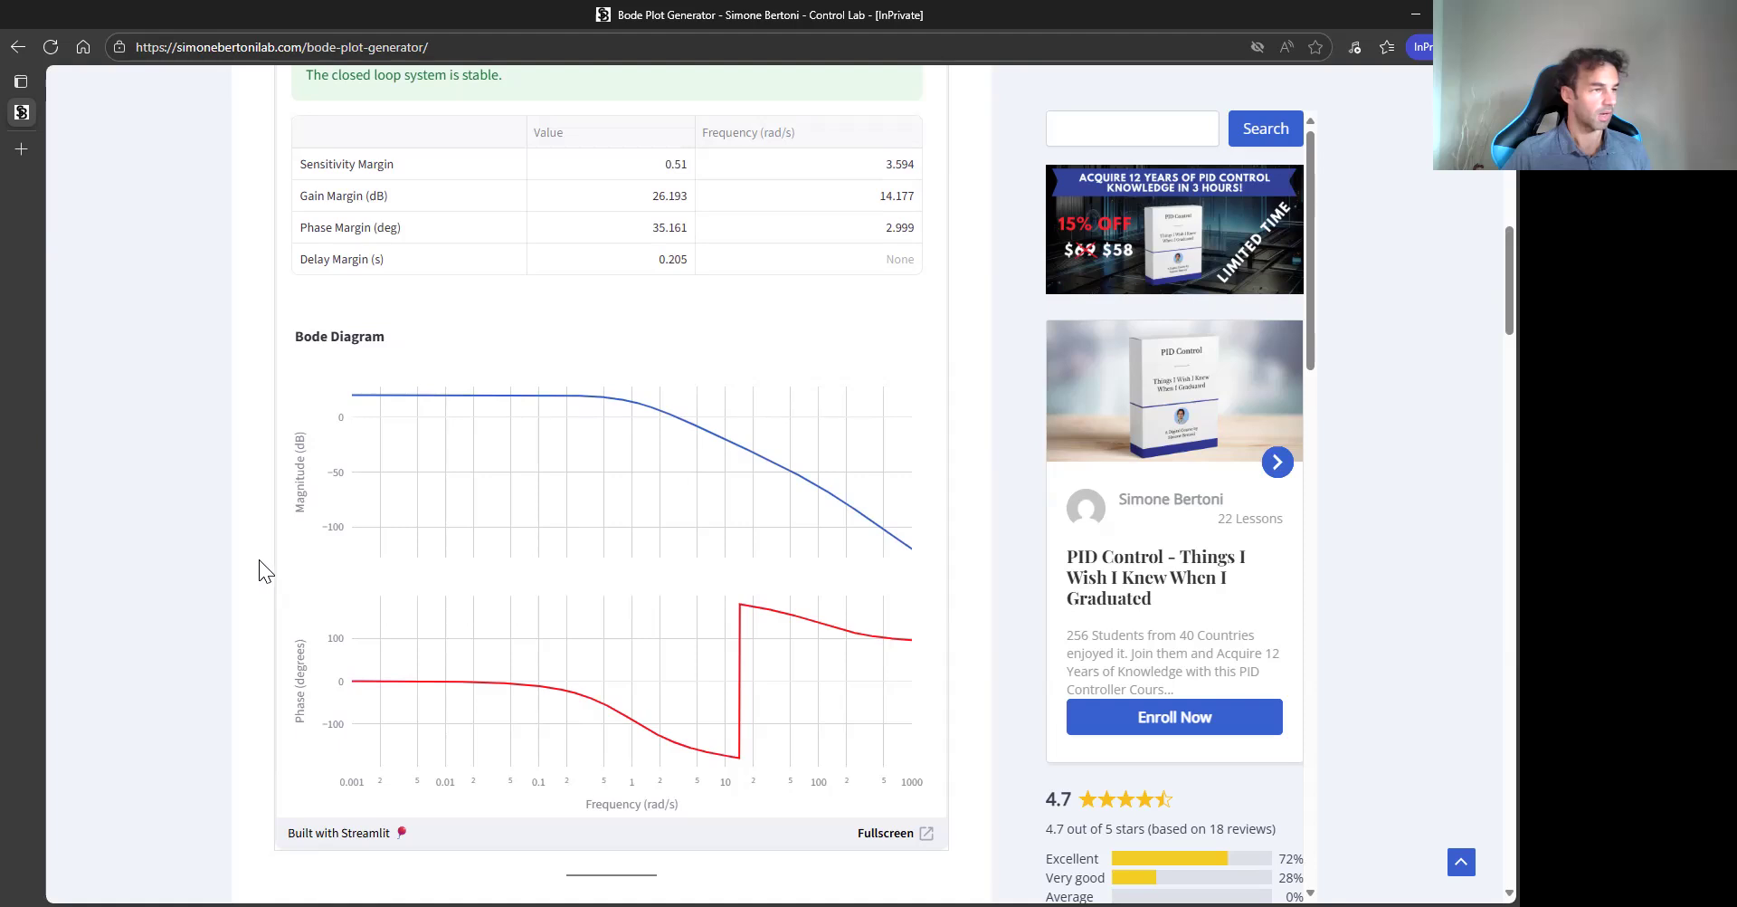
{"action": "scroll", "coordinate": [259, 570], "scroll_direction": "up", "scroll_amount": 2}
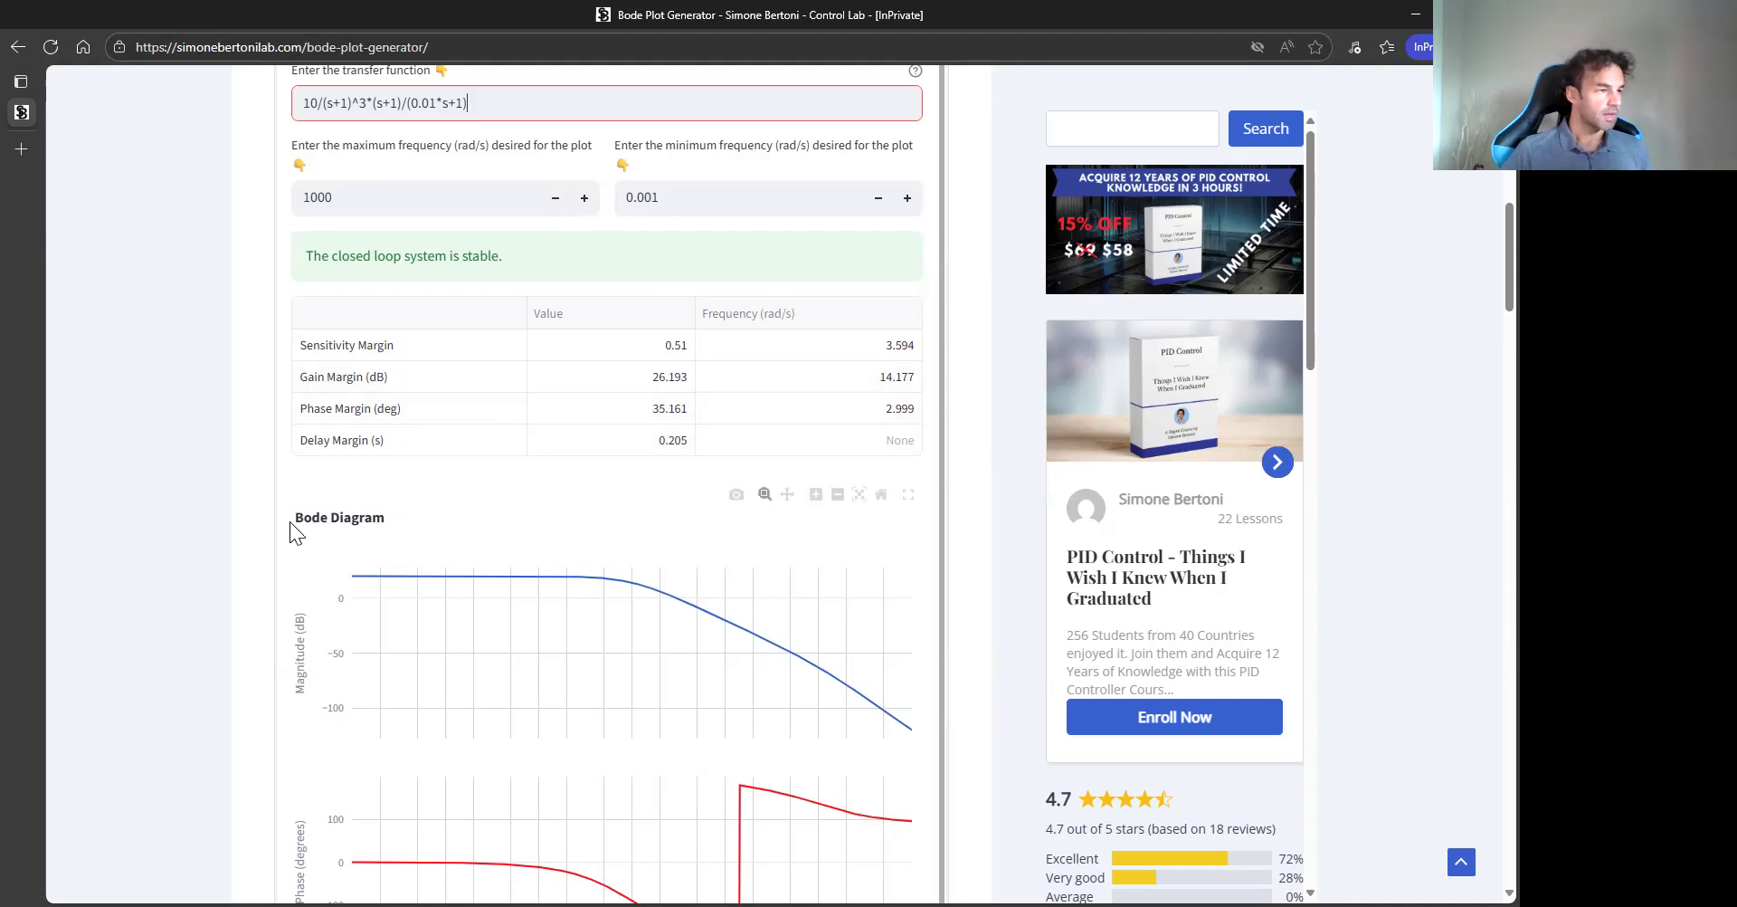
- Read the page's explanation of the four stability margins, highlighting the Sensitivity Margin definition
{"action": "scroll", "coordinate": [286, 528], "scroll_direction": "down", "scroll_amount": 4}
{"action": "scroll", "coordinate": [304, 628], "scroll_direction": "down", "scroll_amount": 20}
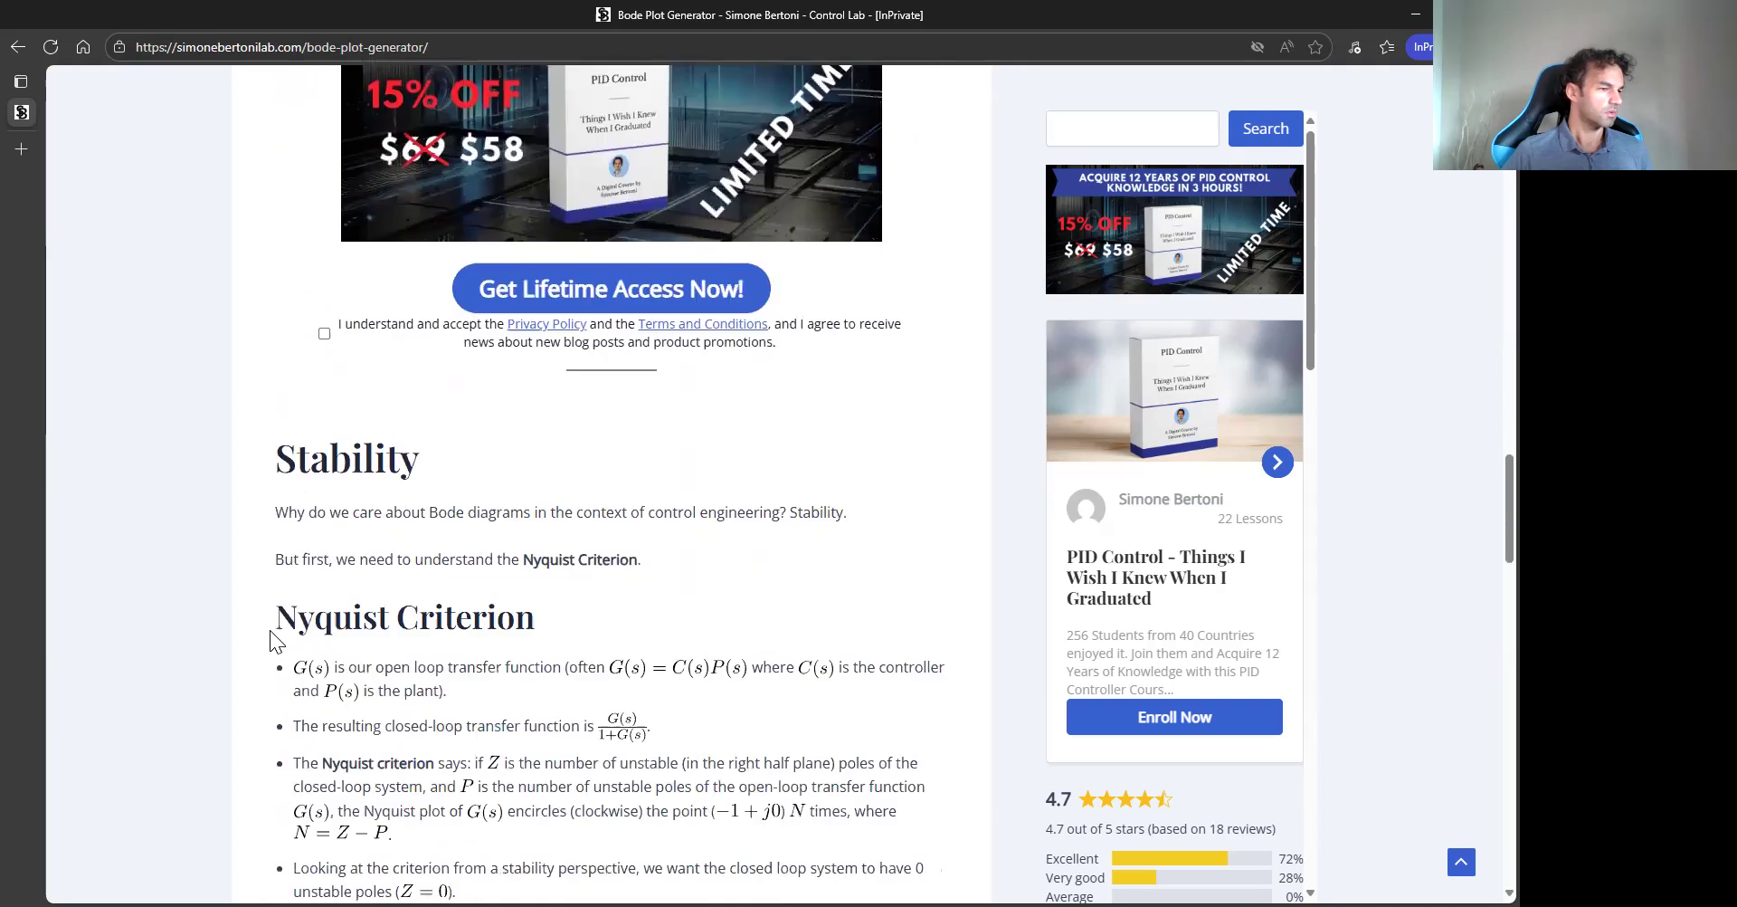
{"action": "scroll", "coordinate": [266, 624], "scroll_direction": "down", "scroll_amount": 3}
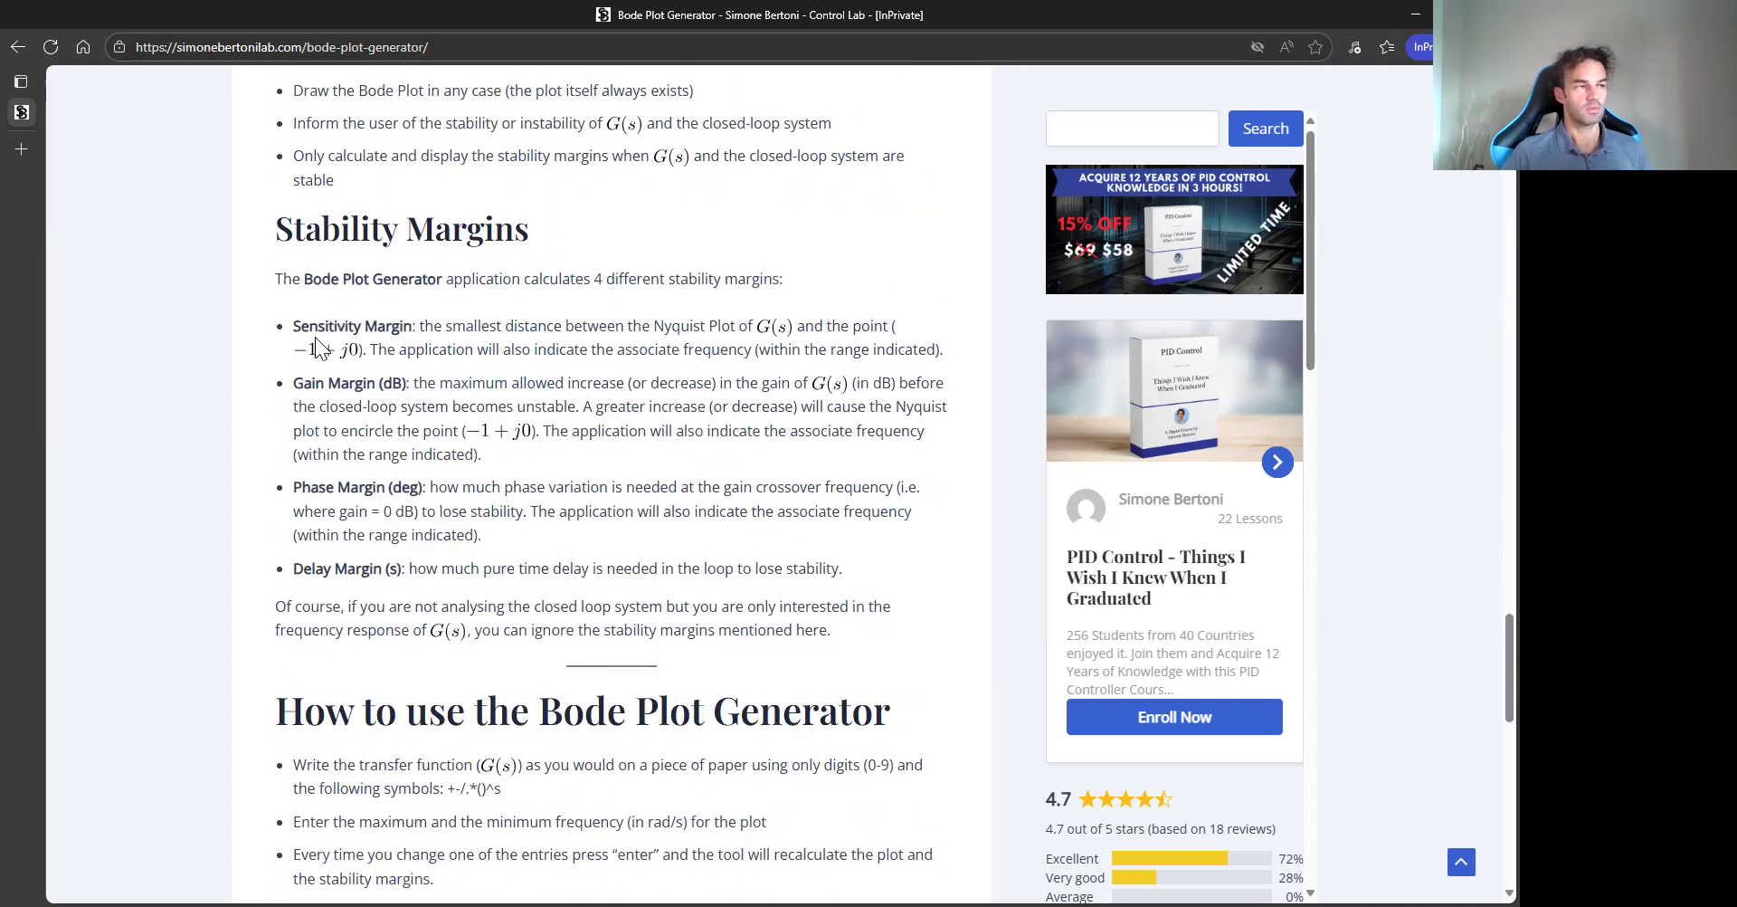
{"action": "left_click_drag", "start_coordinate": [295, 328], "coordinate": [413, 331]}
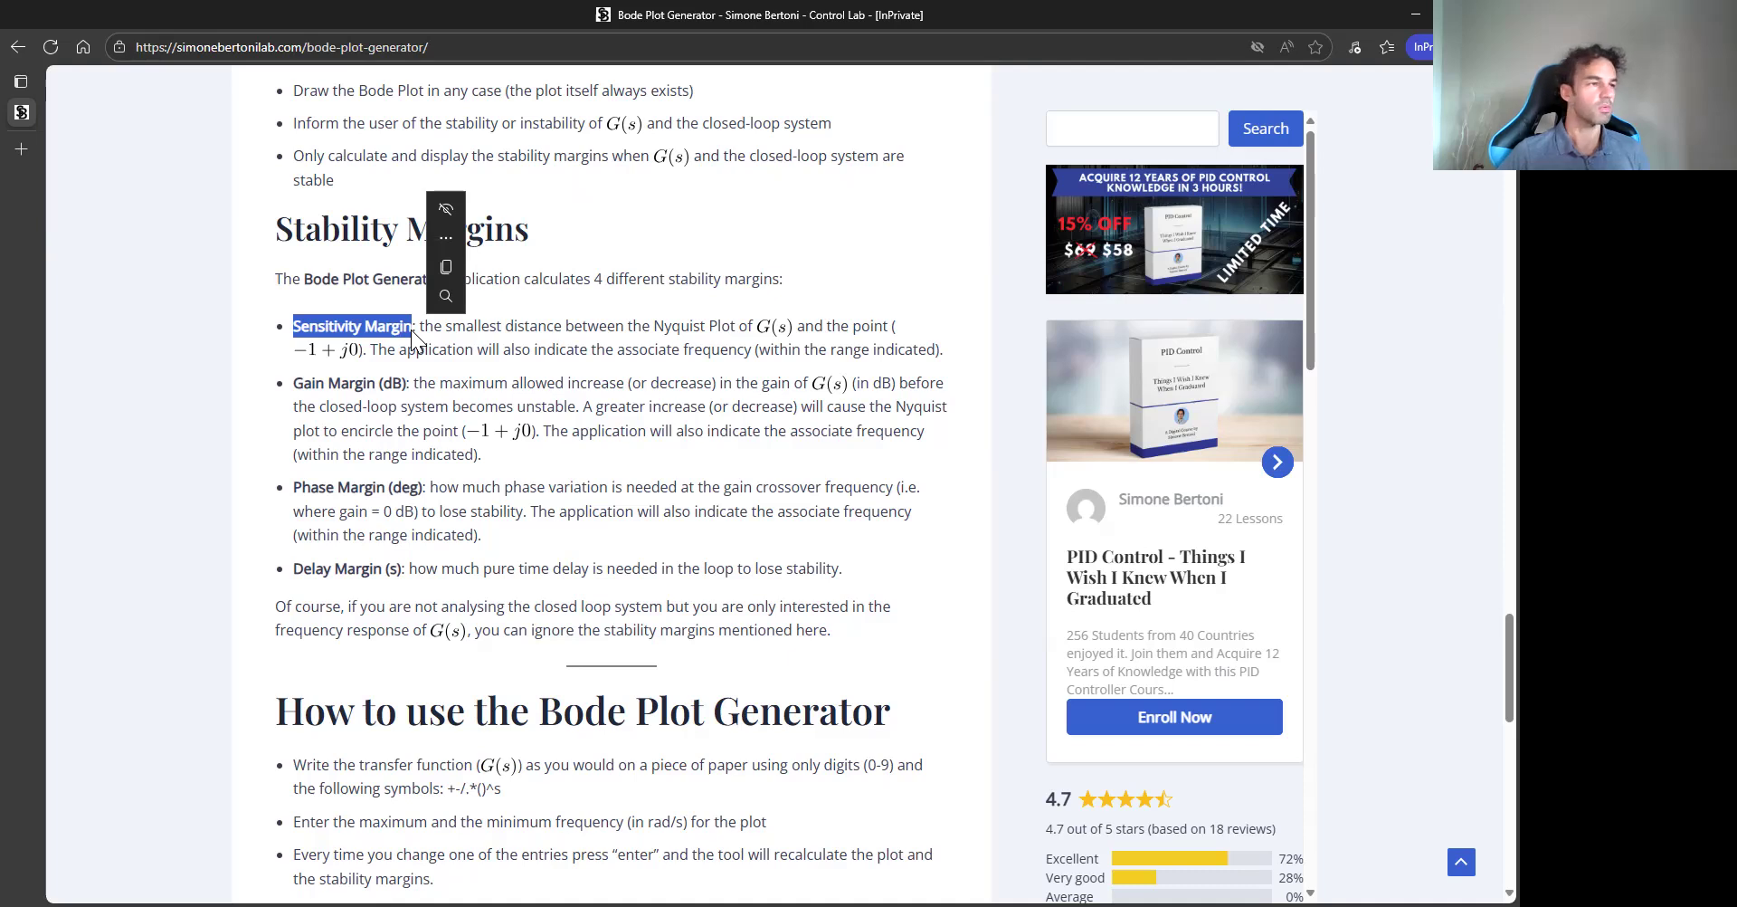
{"action": "left_click", "coordinate": [266, 451]}
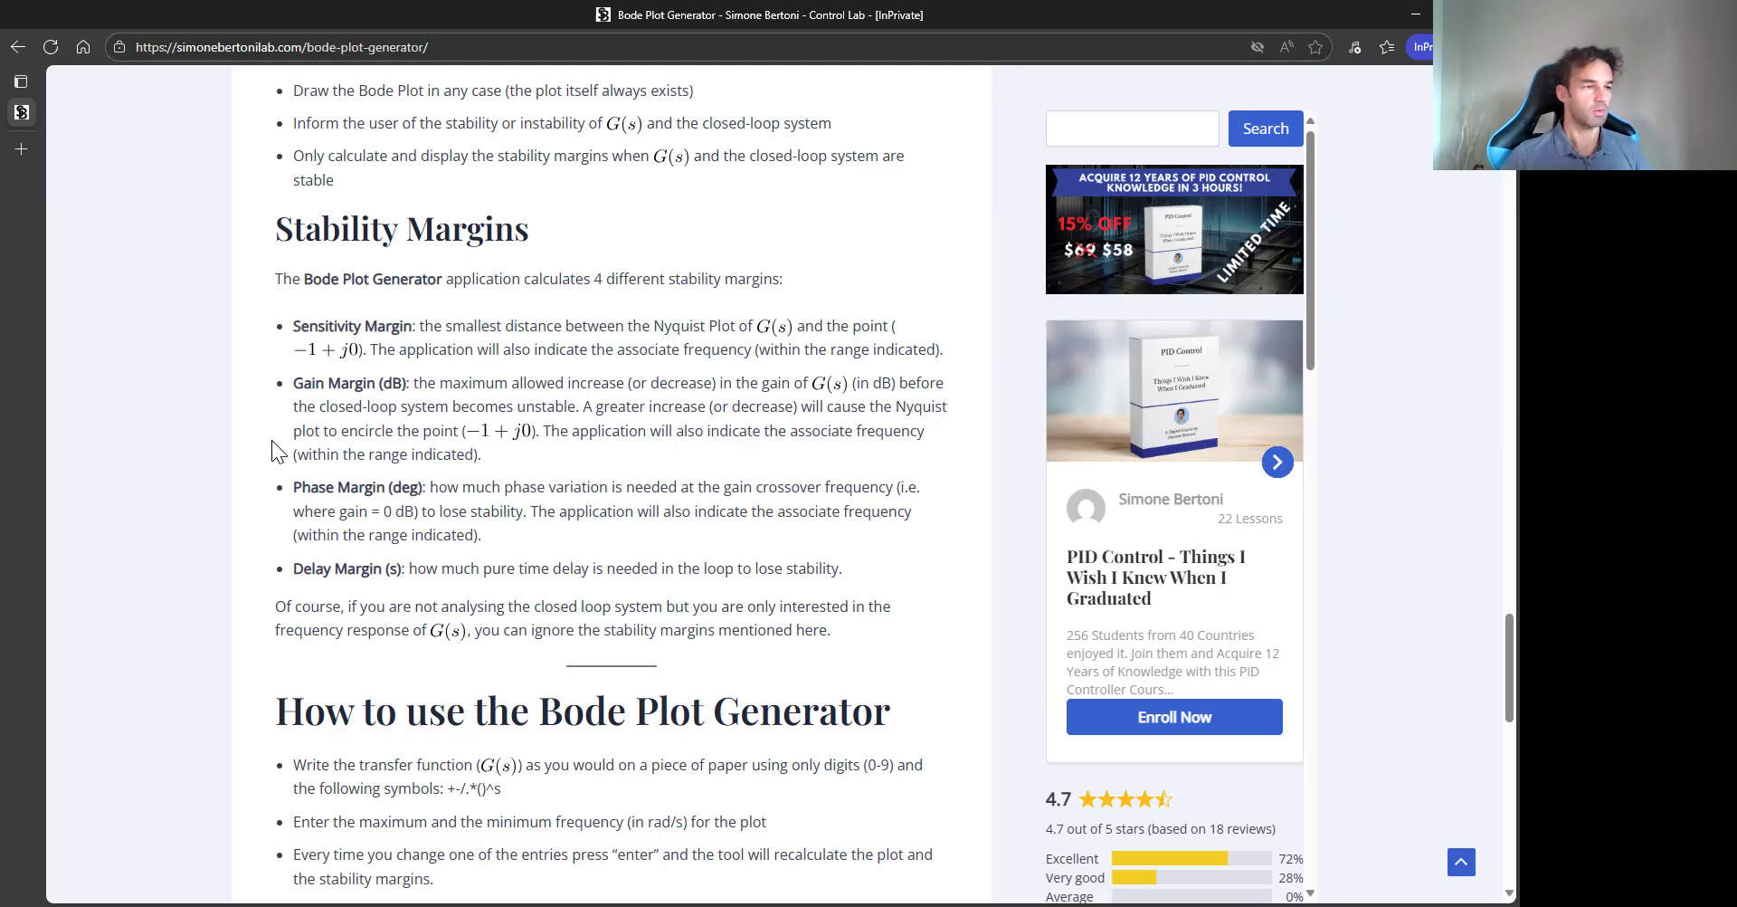
{"action": "scroll", "coordinate": [262, 452], "scroll_direction": "up", "scroll_amount": 10}
{"action": "scroll", "coordinate": [250, 461], "scroll_direction": "up", "scroll_amount": 10}
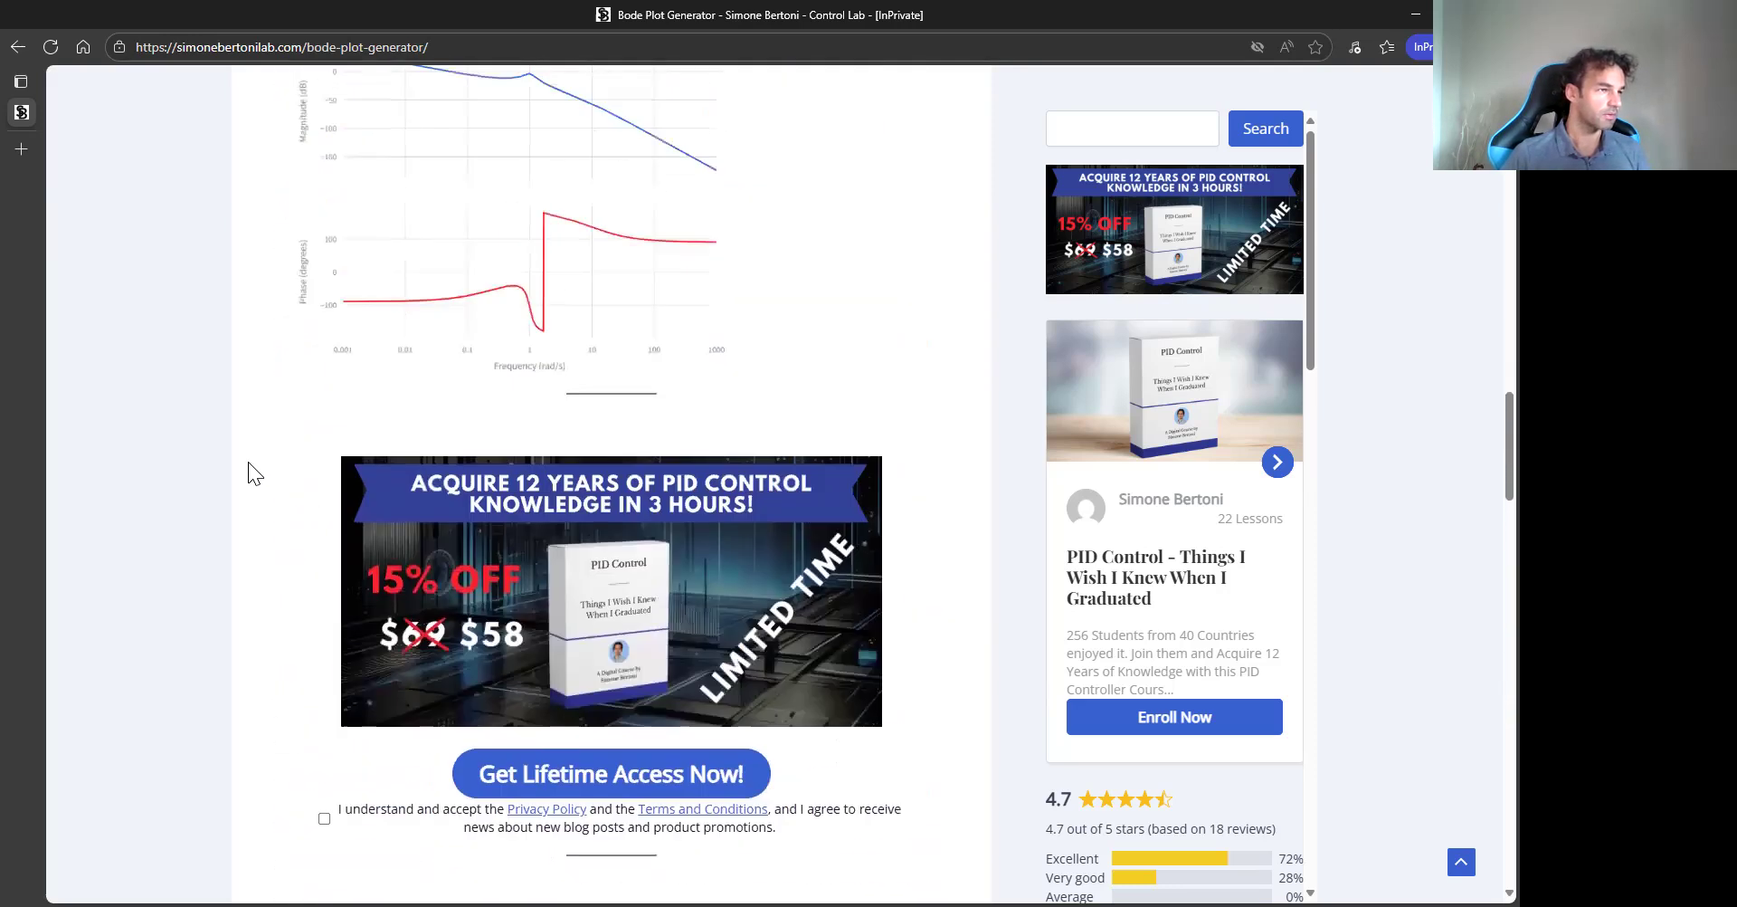
{"action": "scroll", "coordinate": [235, 458], "scroll_direction": "up", "scroll_amount": 4}
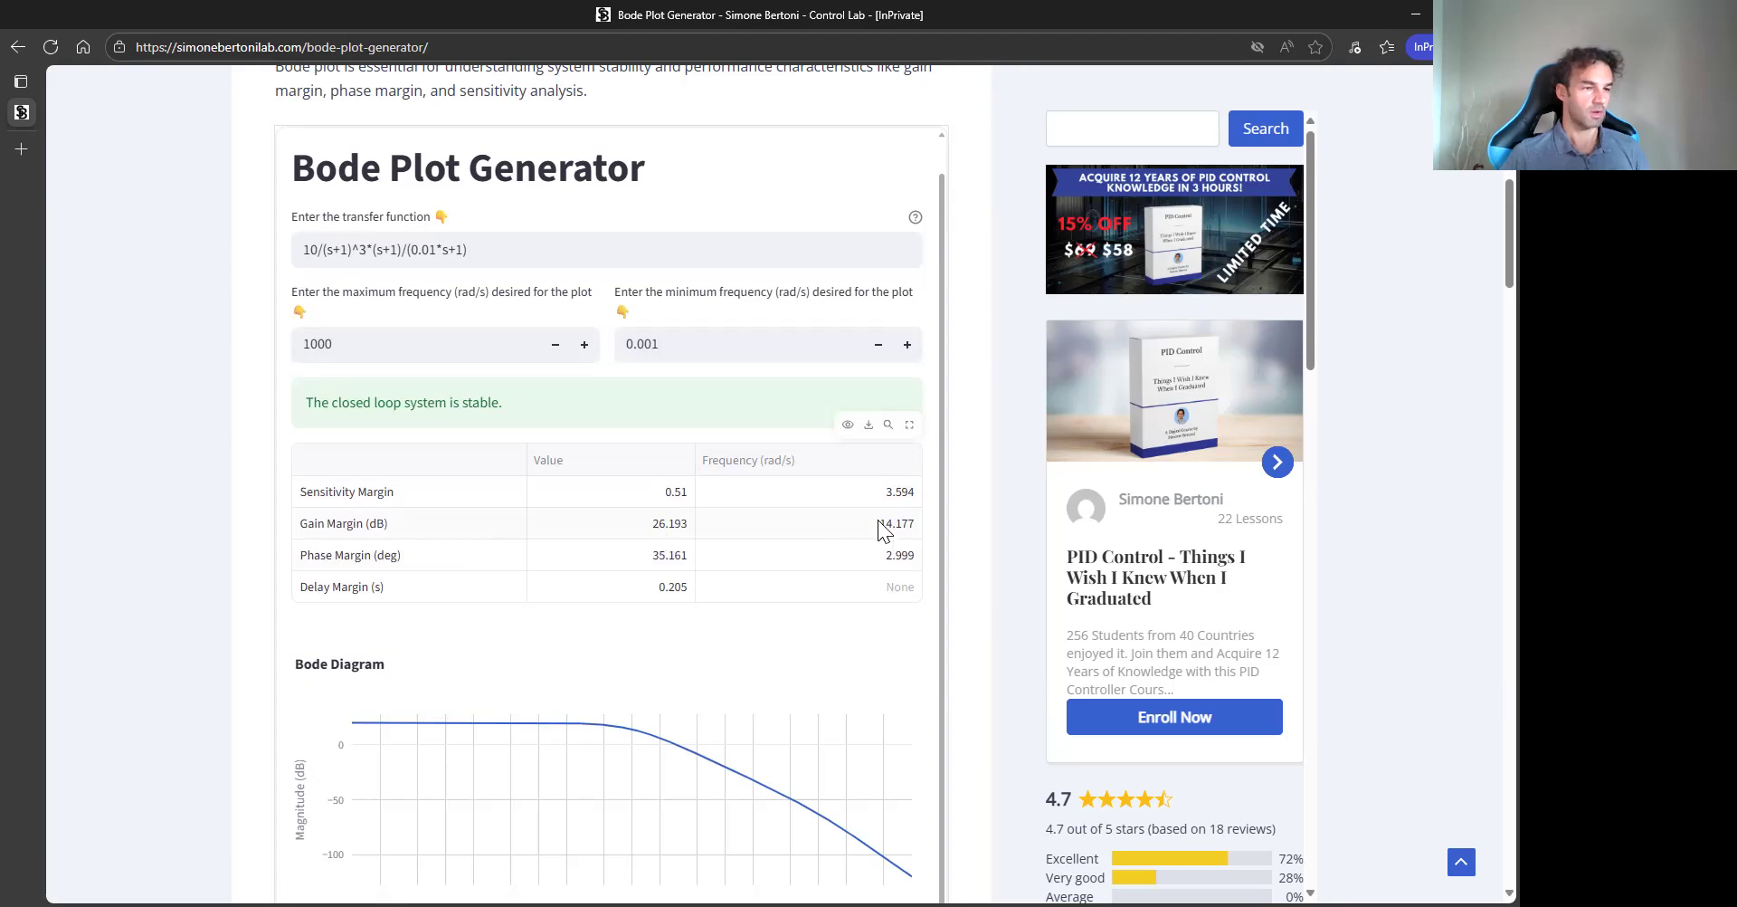
- Inspect the magnitude and phase curves of the compensated system's Bode diagram against the margins table
{"action": "scroll", "coordinate": [255, 578], "scroll_direction": "down", "scroll_amount": 4}
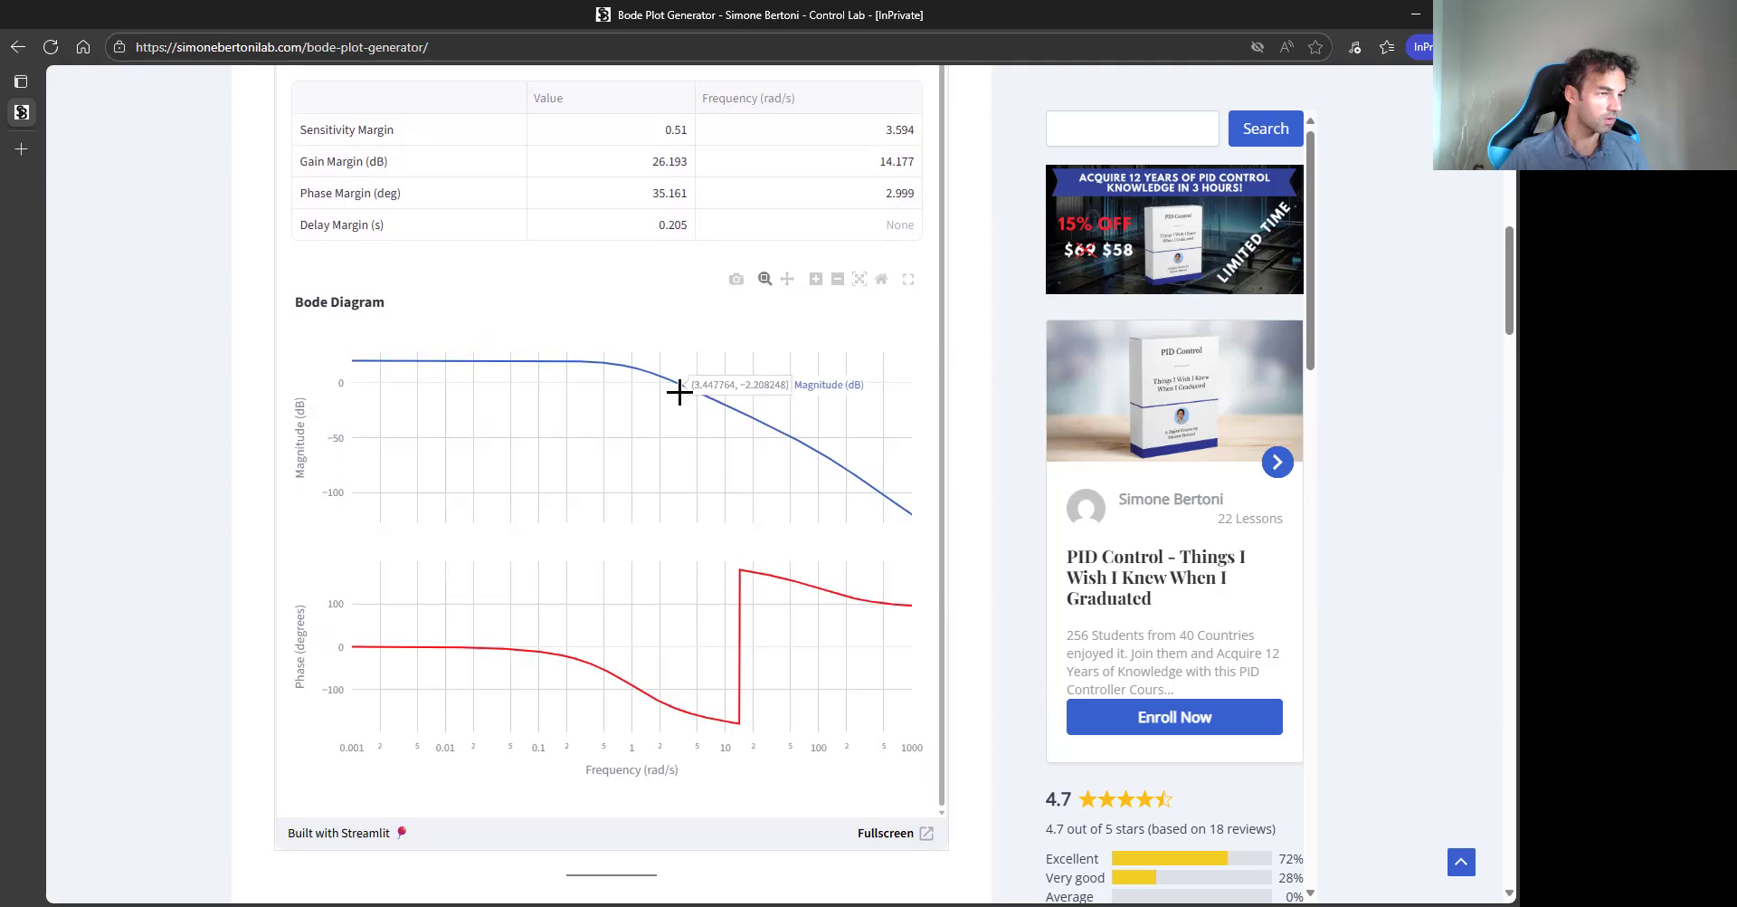
{"action": "mouse_move", "coordinate": [739, 721]}
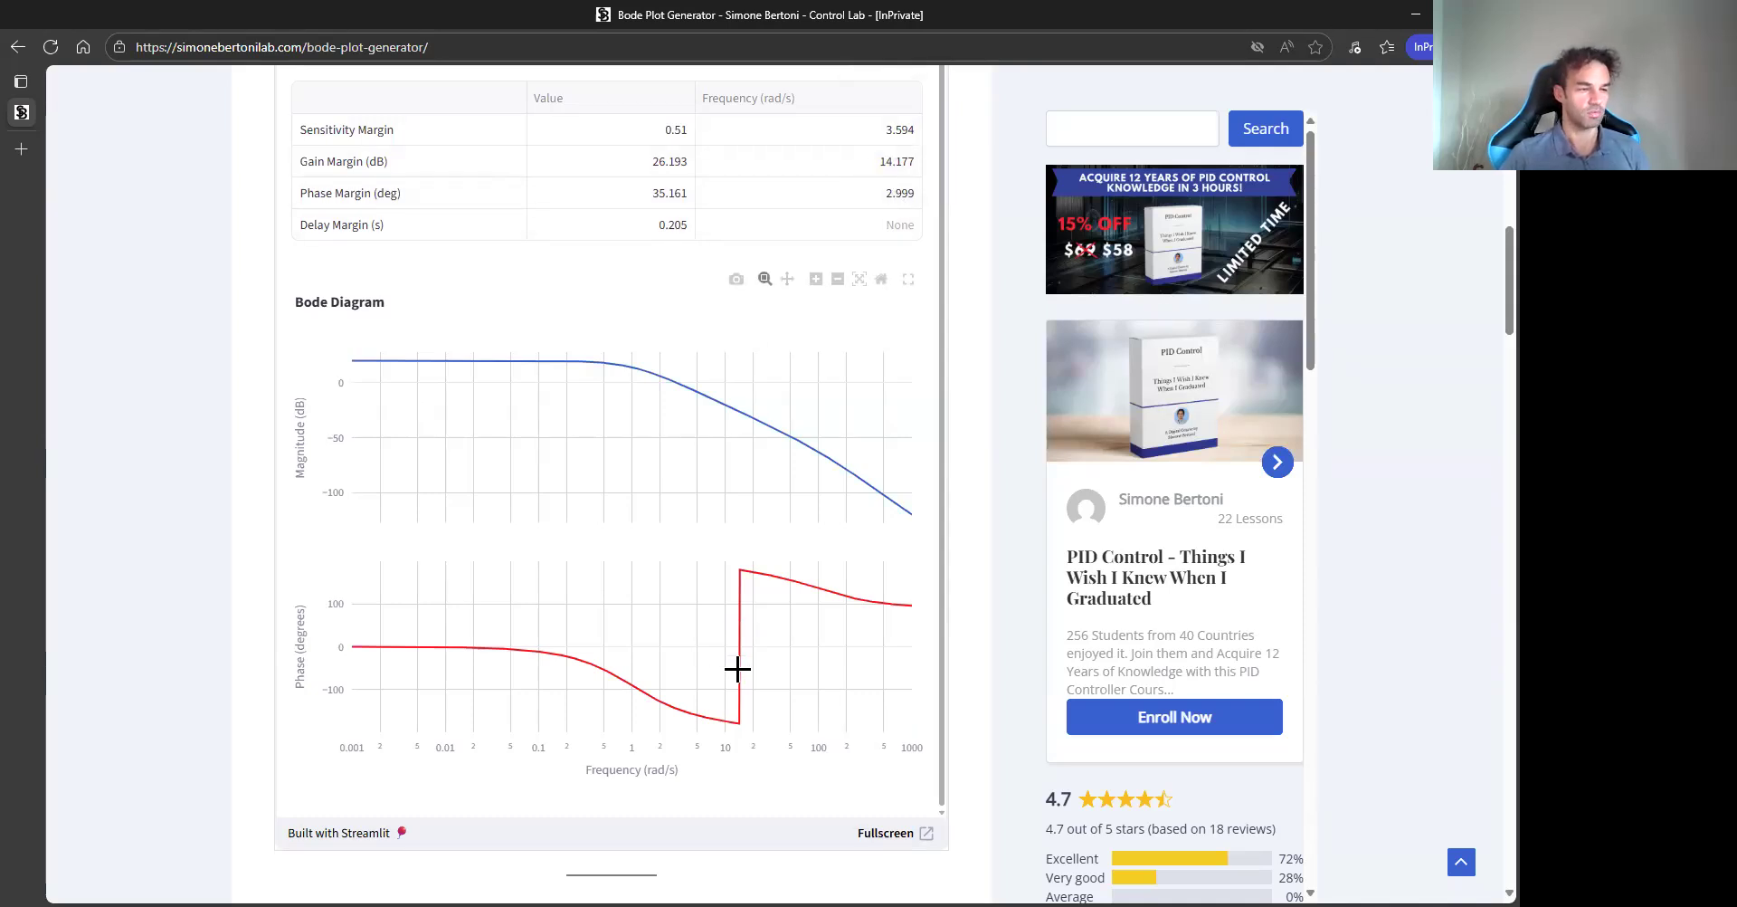
{"action": "mouse_move", "coordinate": [739, 412]}
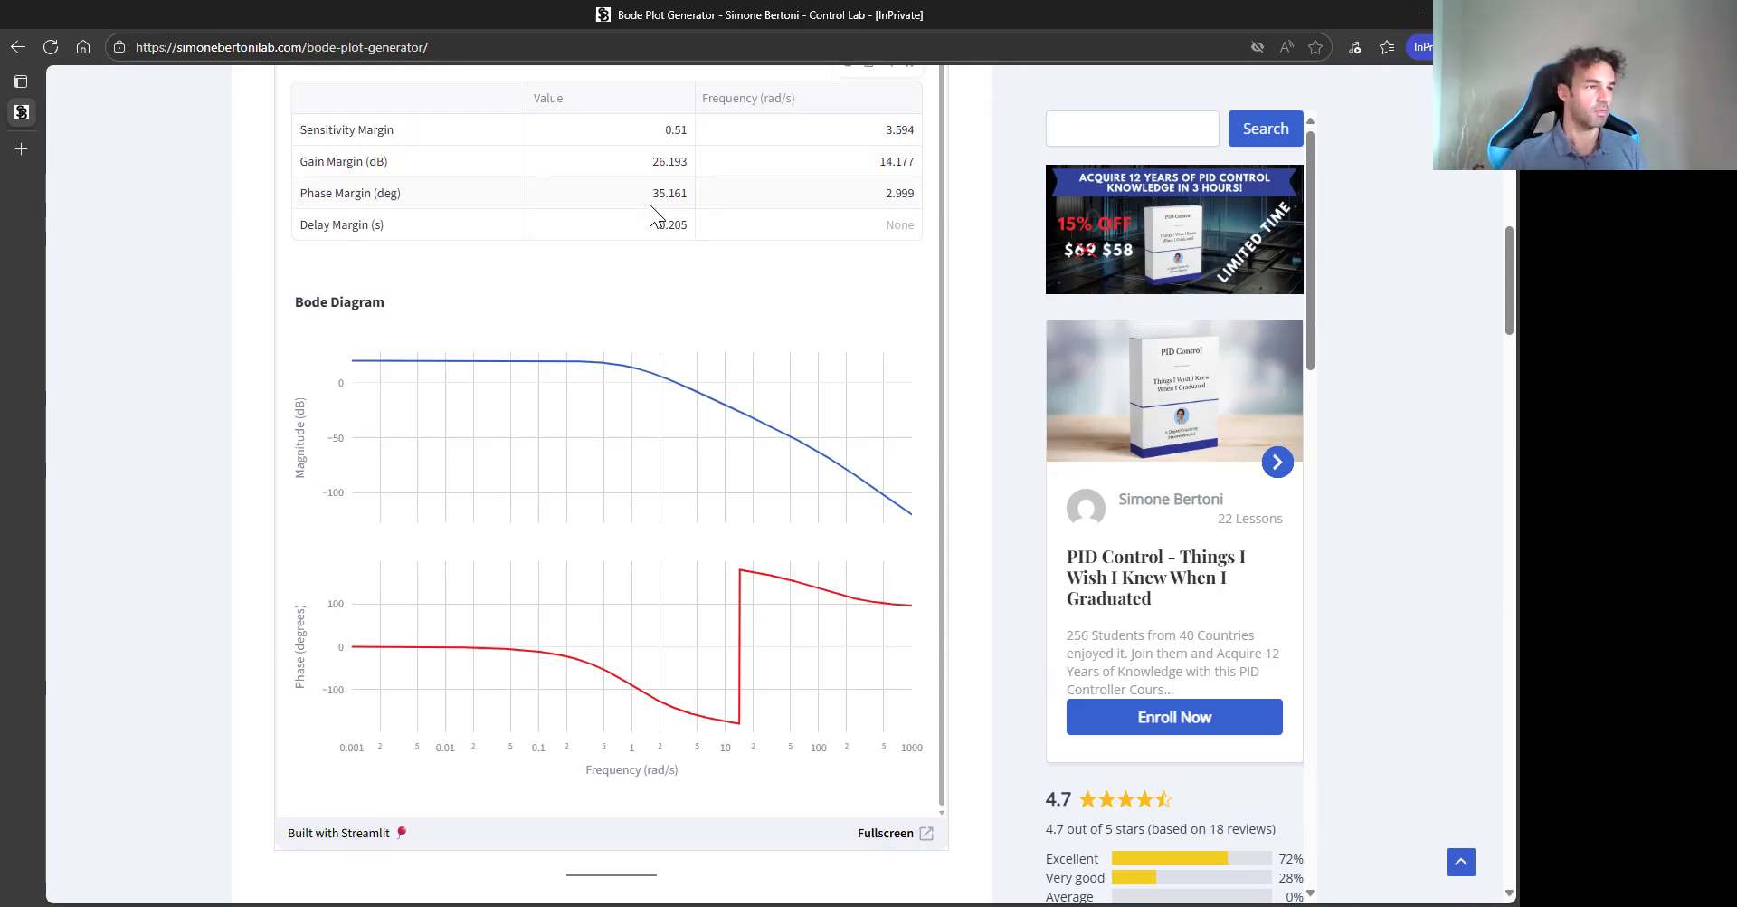
- Scroll through the page's explanations of Bode plots, stability analysis and stability margins
{"action": "mouse_move", "coordinate": [698, 376]}
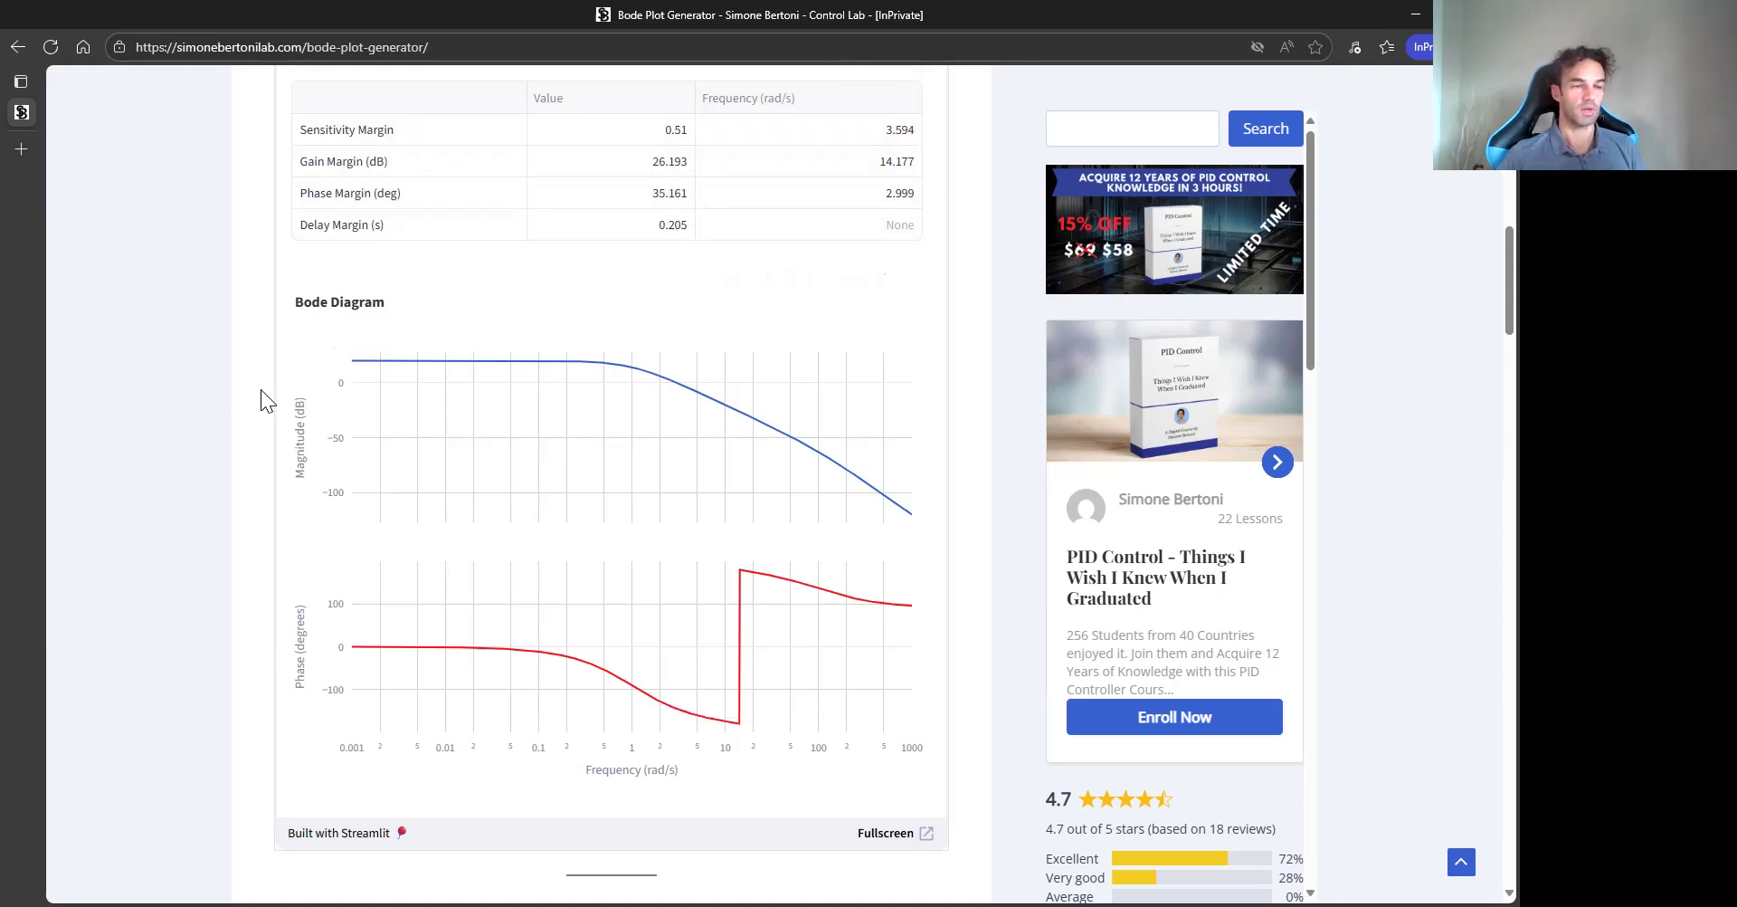
{"action": "scroll", "coordinate": [238, 402], "scroll_direction": "down", "scroll_amount": 1}
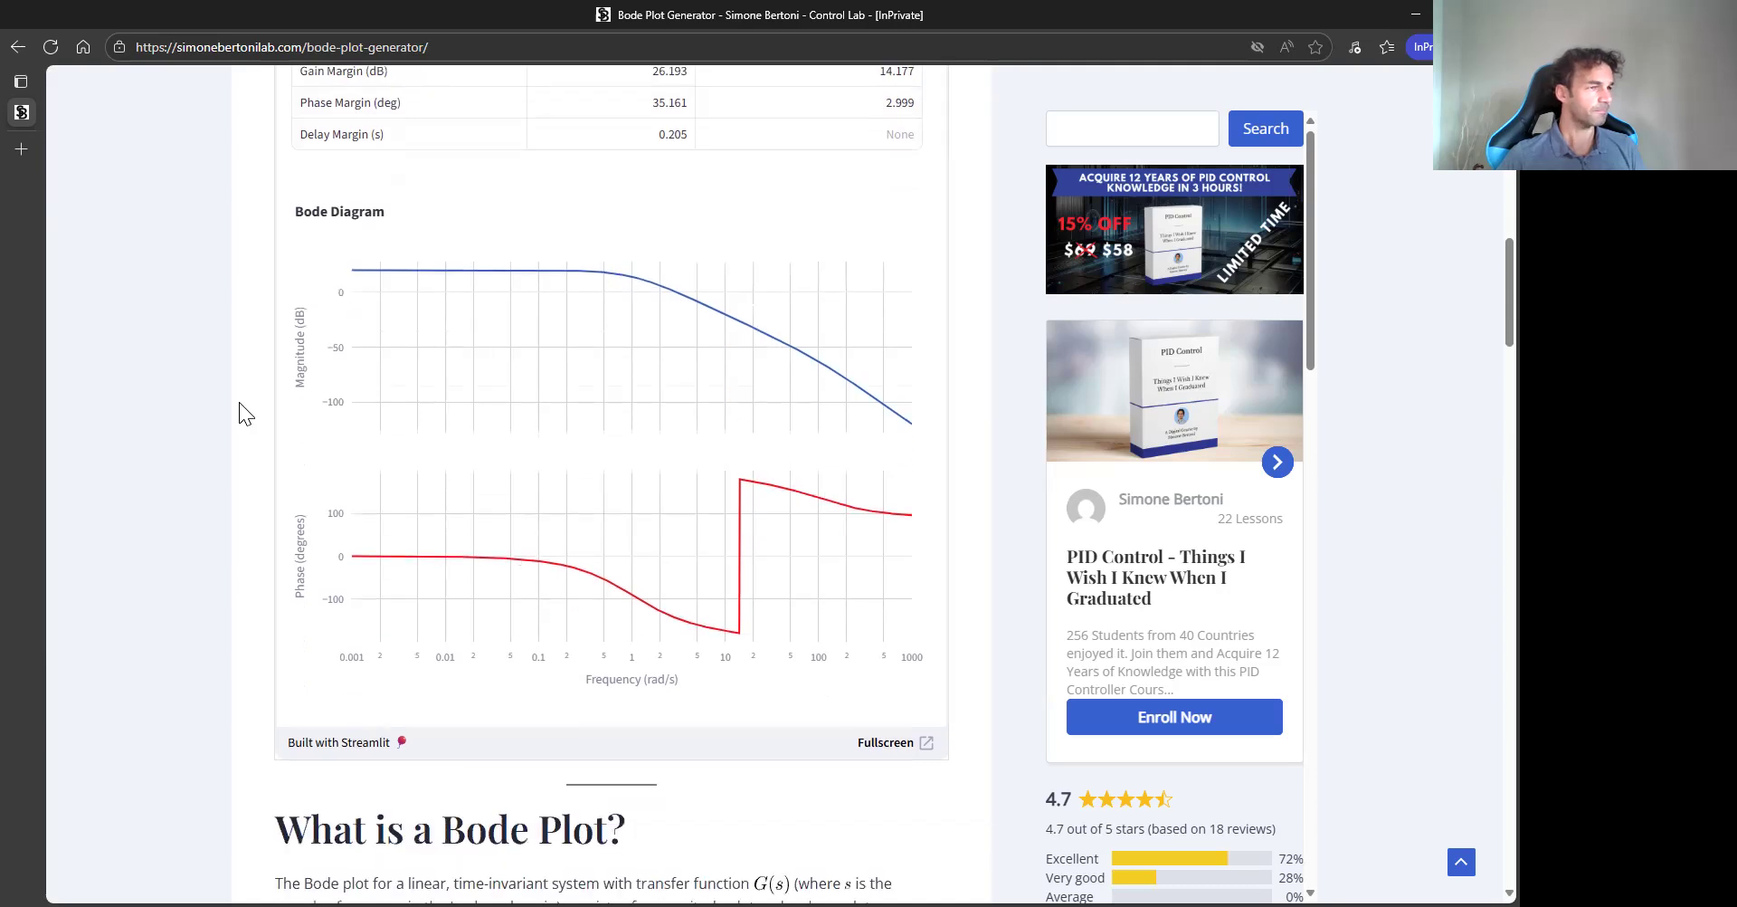
{"action": "scroll", "coordinate": [239, 402], "scroll_direction": "down", "scroll_amount": 1}
{"action": "scroll", "coordinate": [240, 400], "scroll_direction": "down", "scroll_amount": 2}
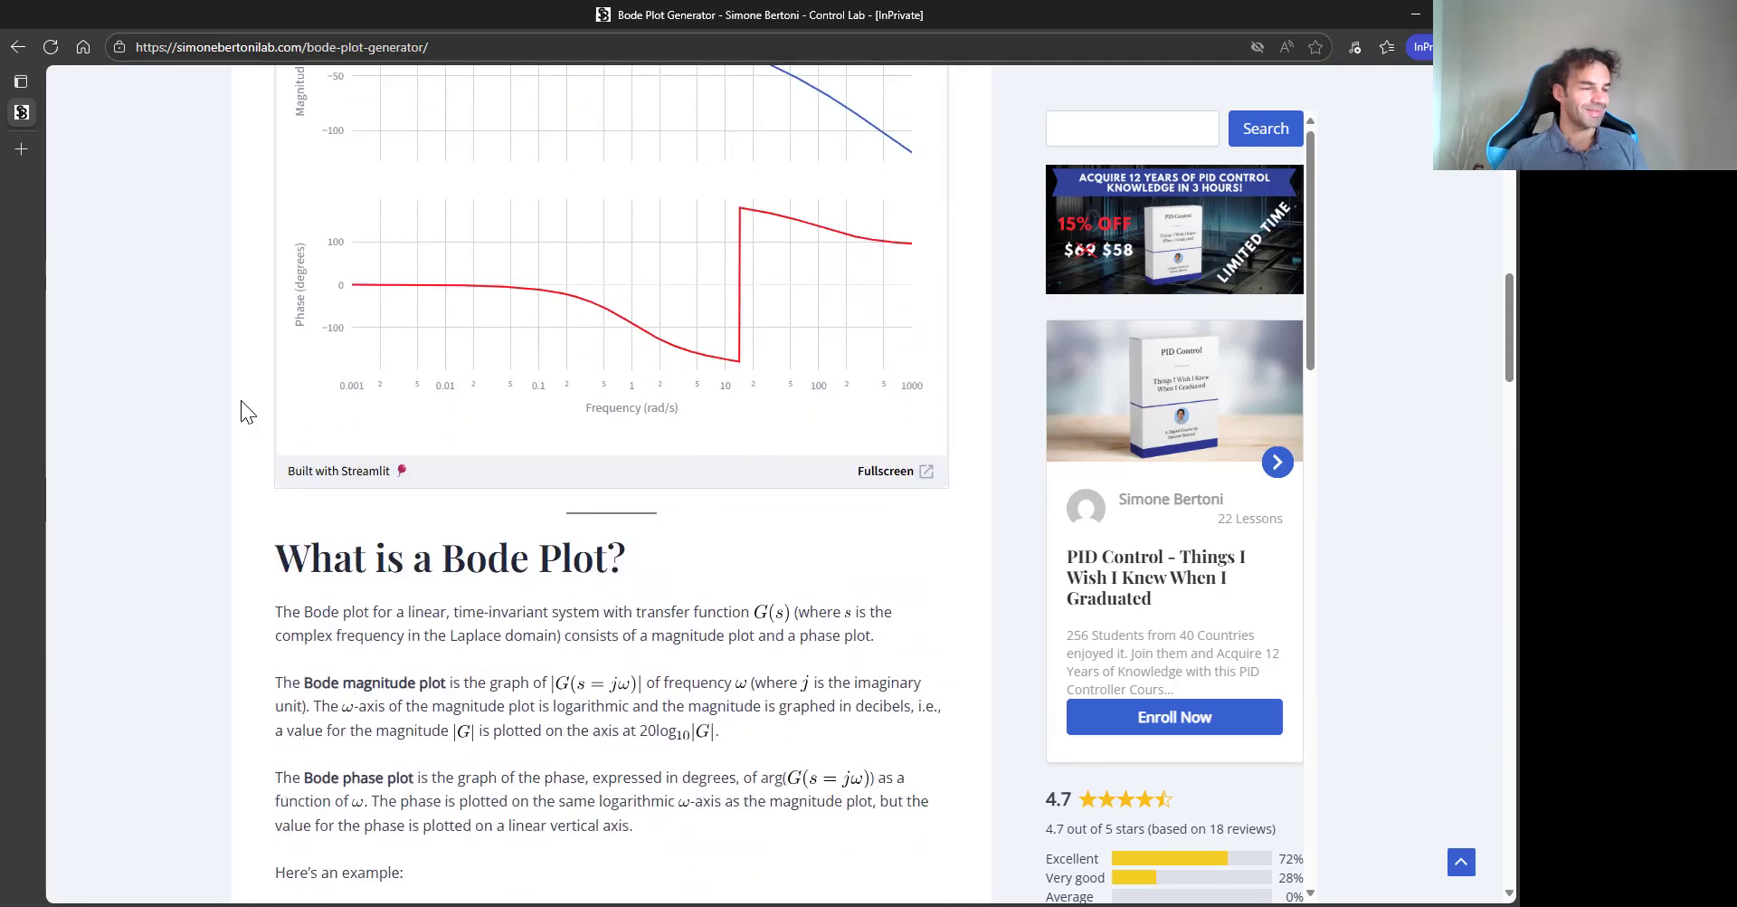
{"action": "scroll", "coordinate": [240, 403], "scroll_direction": "down", "scroll_amount": 5}
{"action": "scroll", "coordinate": [239, 414], "scroll_direction": "down", "scroll_amount": 10}
{"action": "scroll", "coordinate": [239, 413], "scroll_direction": "down", "scroll_amount": 5}
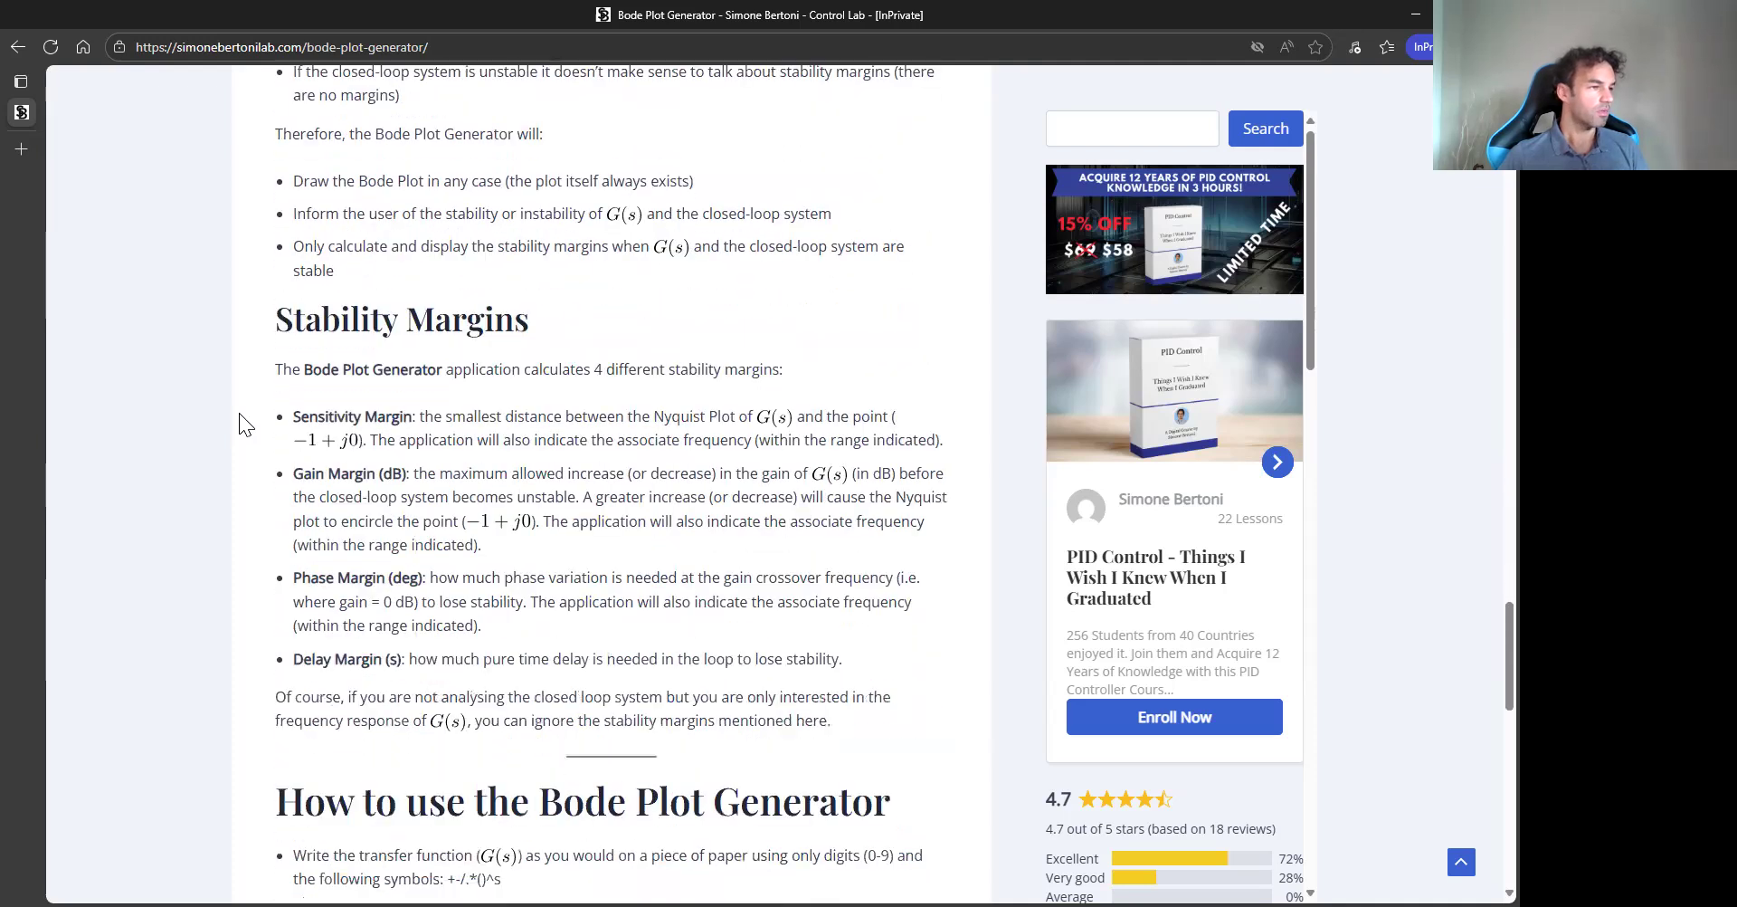
{"action": "scroll", "coordinate": [239, 413], "scroll_direction": "down", "scroll_amount": 1}
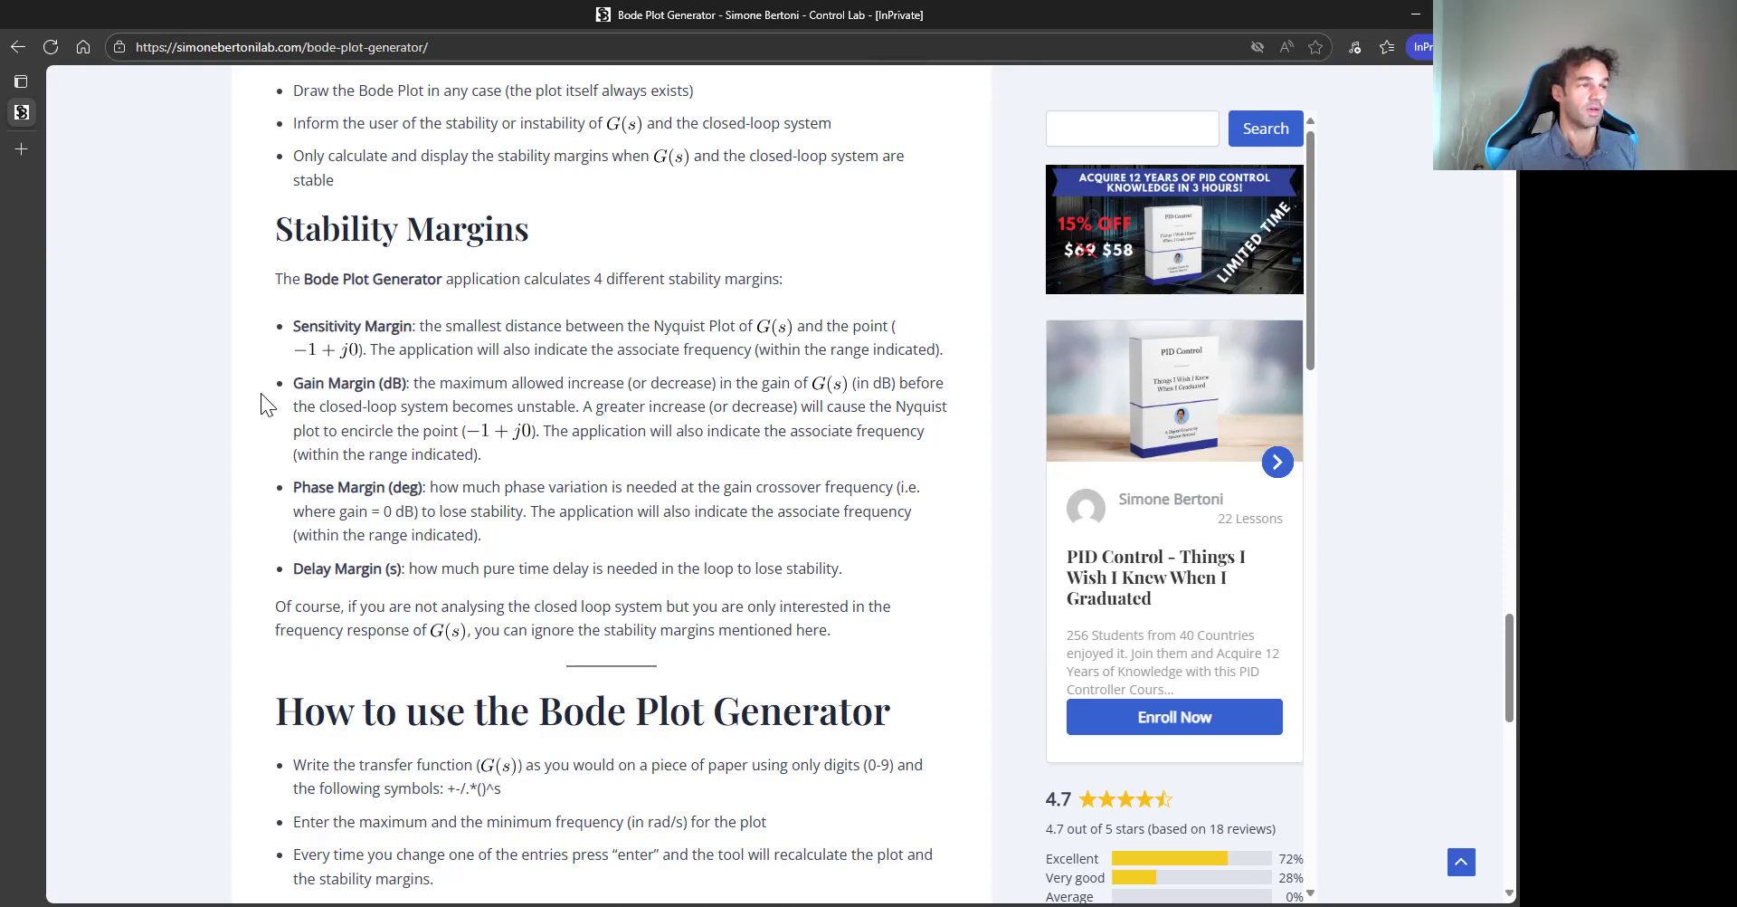
{"action": "scroll", "coordinate": [277, 348], "scroll_direction": "up", "scroll_amount": 15}
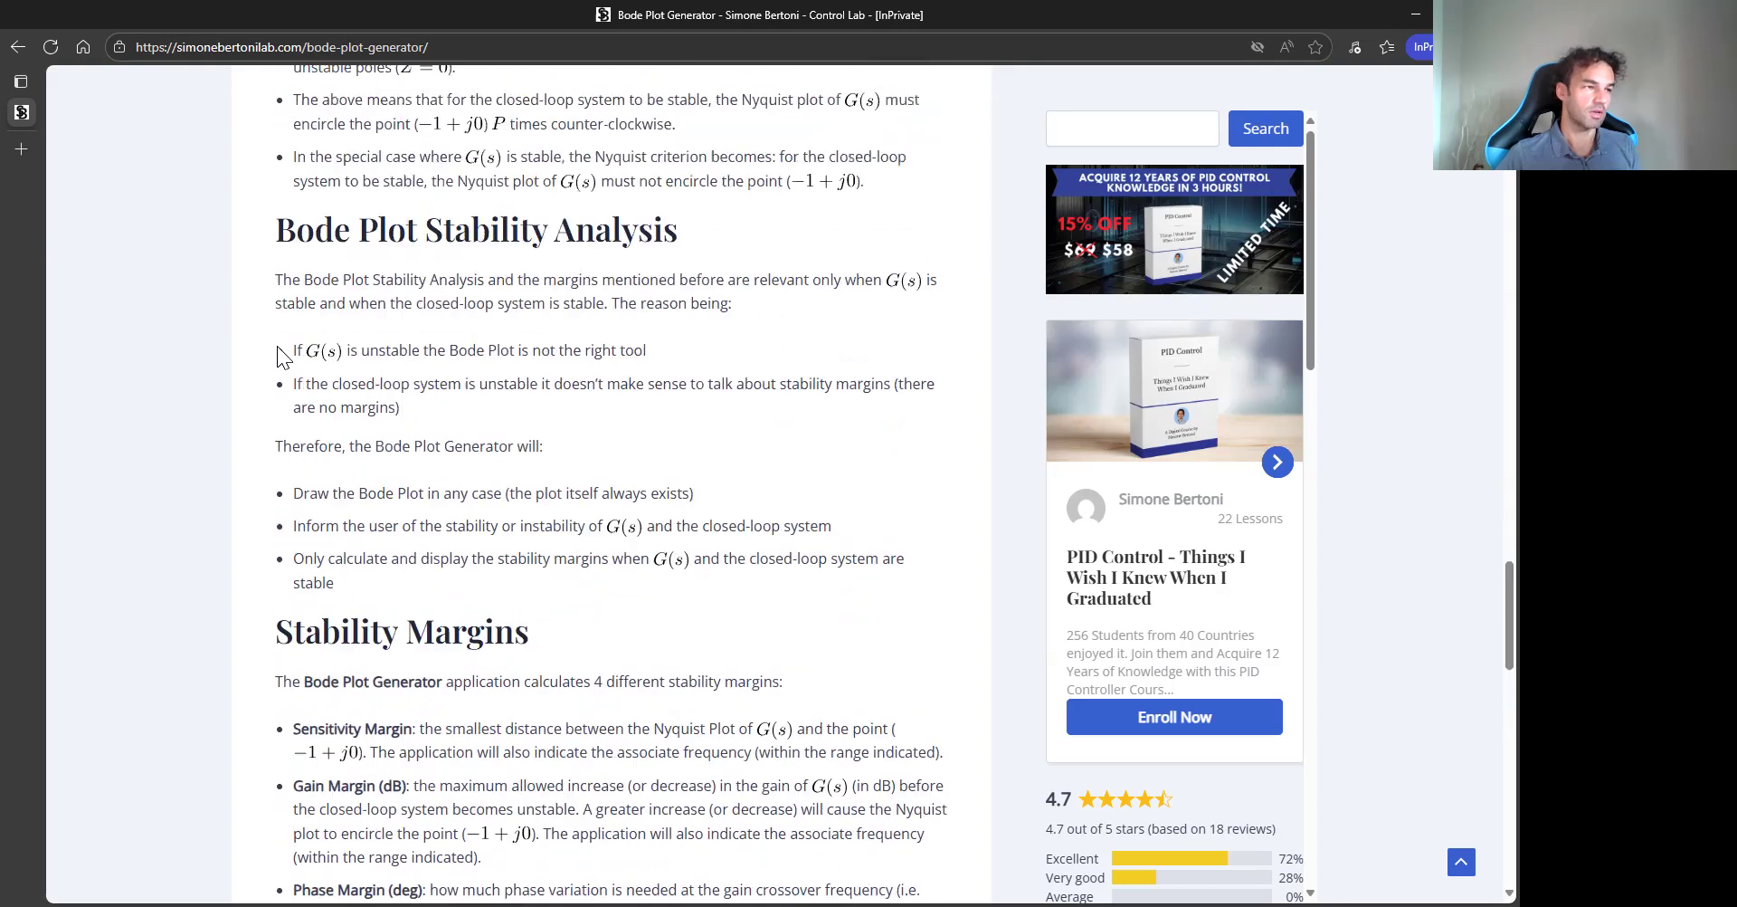
{"action": "scroll", "coordinate": [271, 347], "scroll_direction": "up", "scroll_amount": 10}
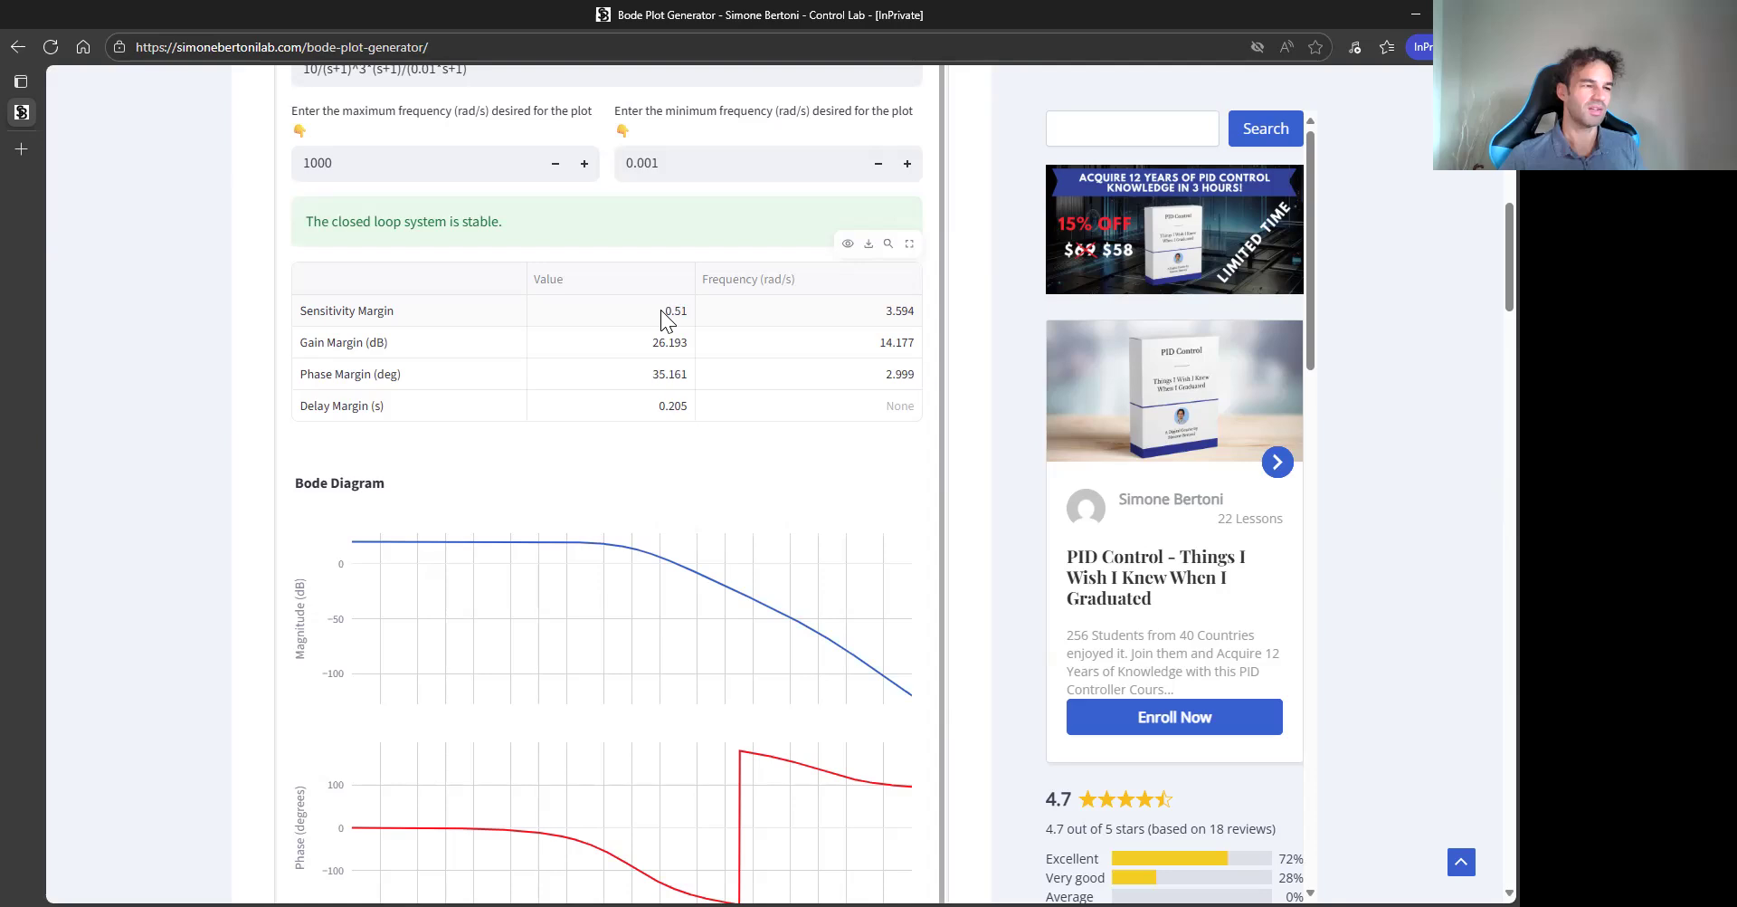
{"action": "scroll", "coordinate": [206, 335], "scroll_direction": "up", "scroll_amount": 2}
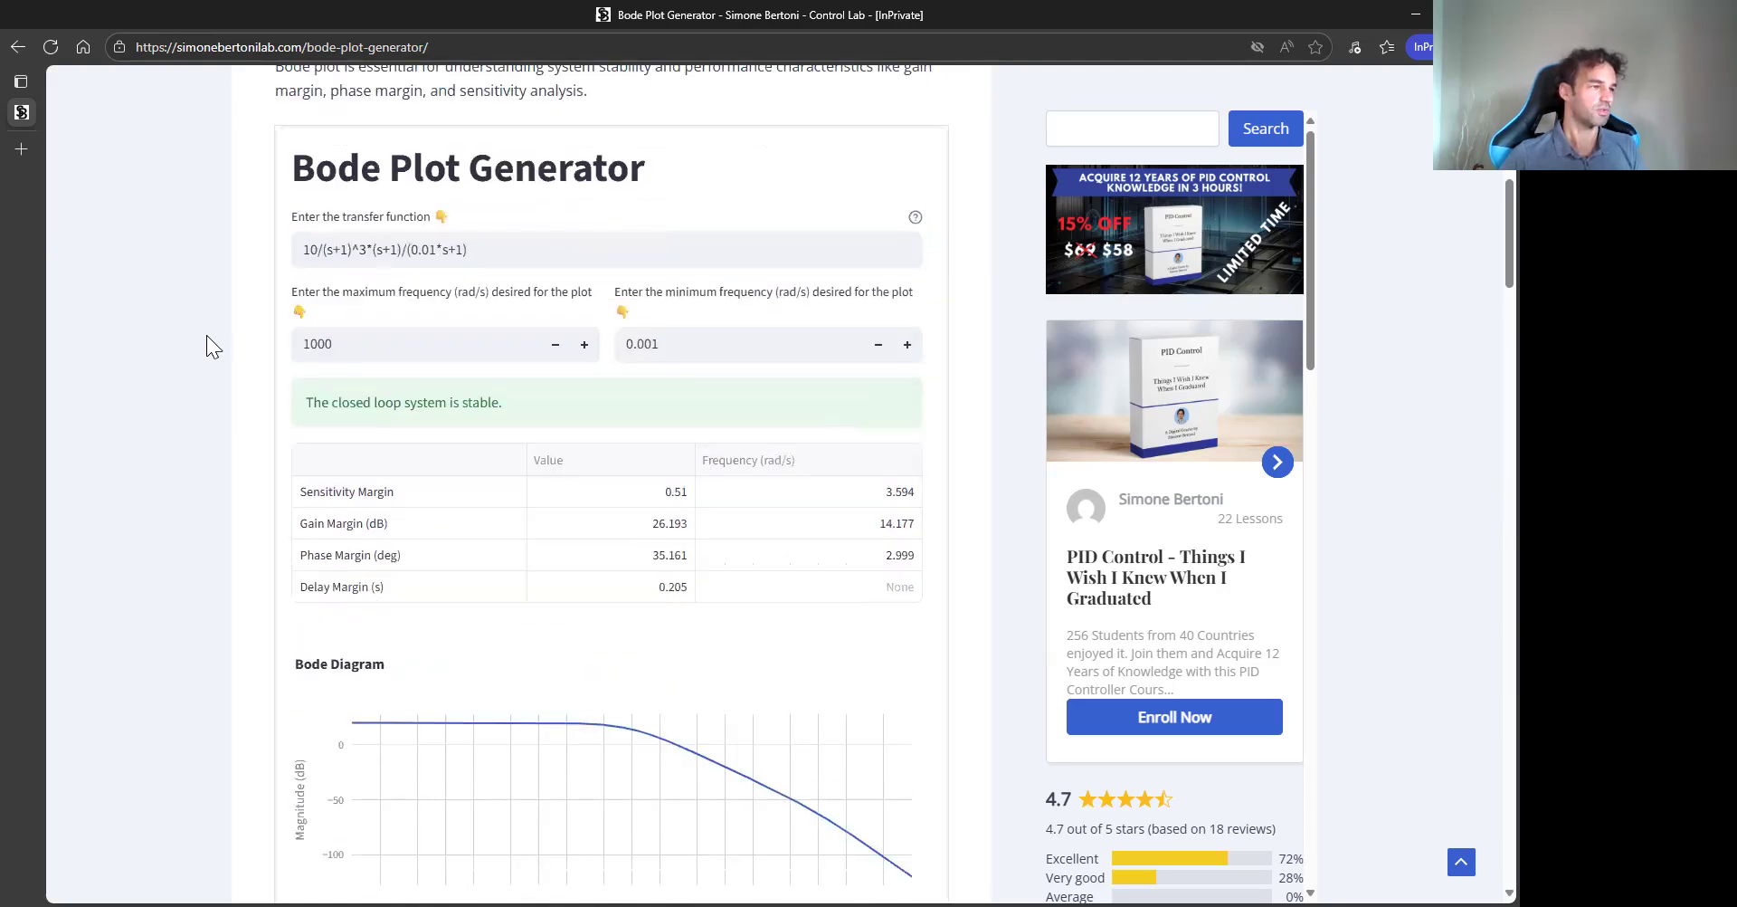
- Change the transfer function's gain to 100, apply it, and examine the resulting margins and Bode diagram
{"action": "left_click", "coordinate": [315, 250]}
{"action": "type", "text": "0"}
{"action": "key", "text": "Return"}
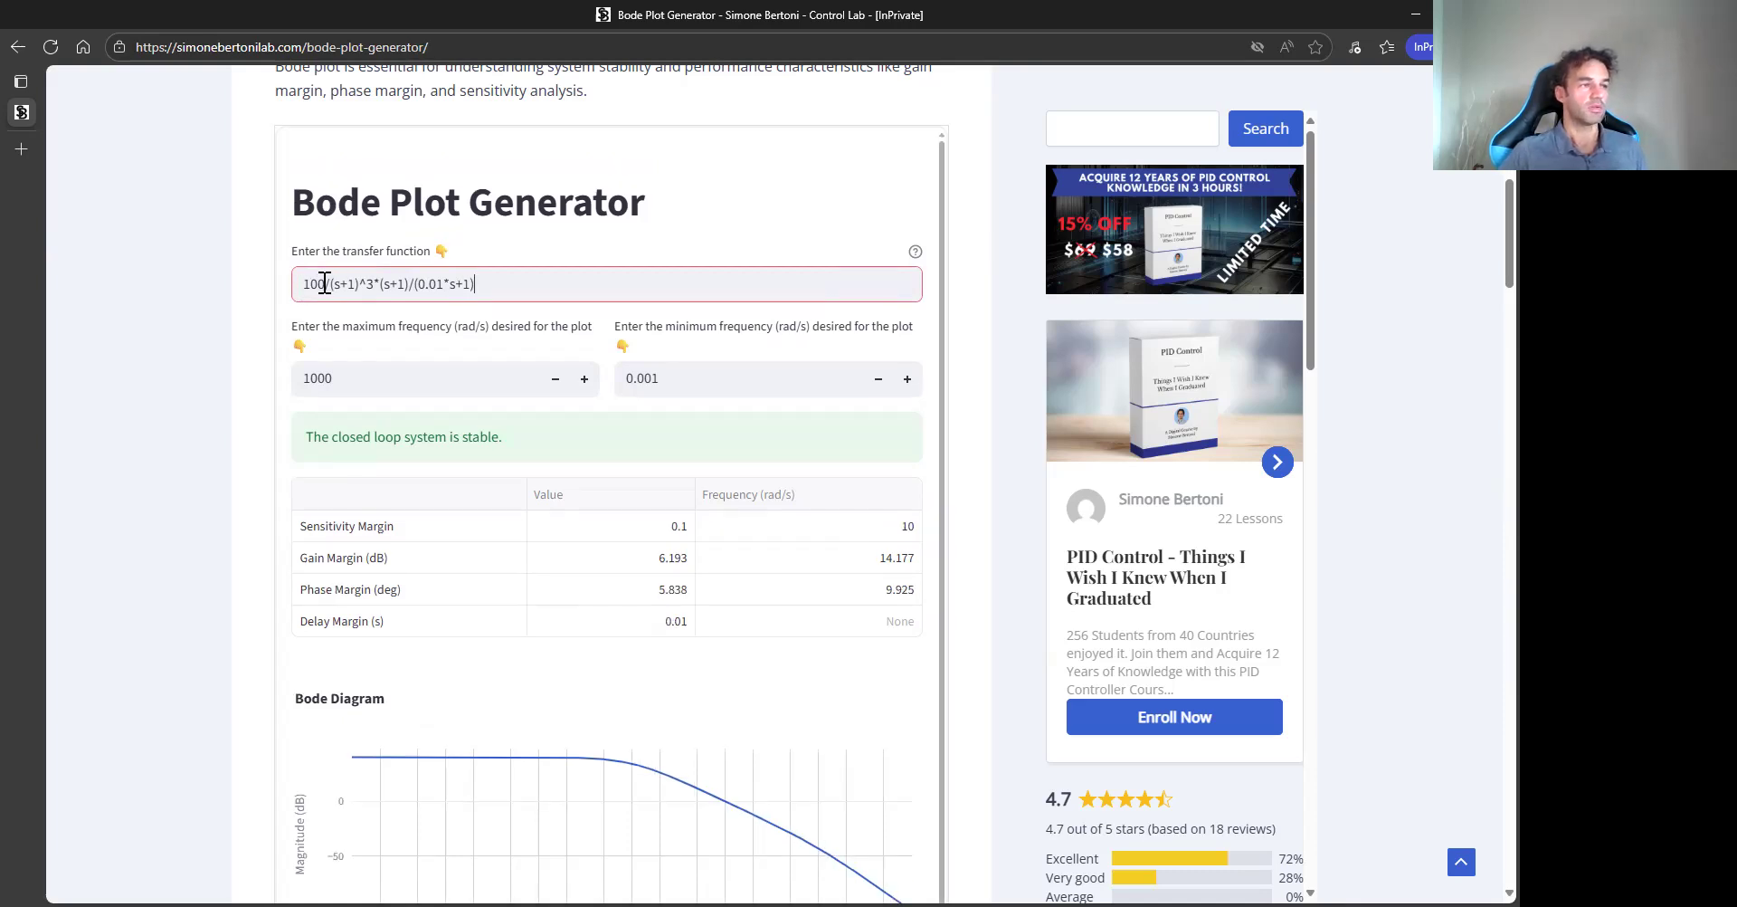
{"action": "scroll", "coordinate": [246, 401], "scroll_direction": "down", "scroll_amount": 1}
{"action": "scroll", "coordinate": [246, 402], "scroll_direction": "down", "scroll_amount": 2}
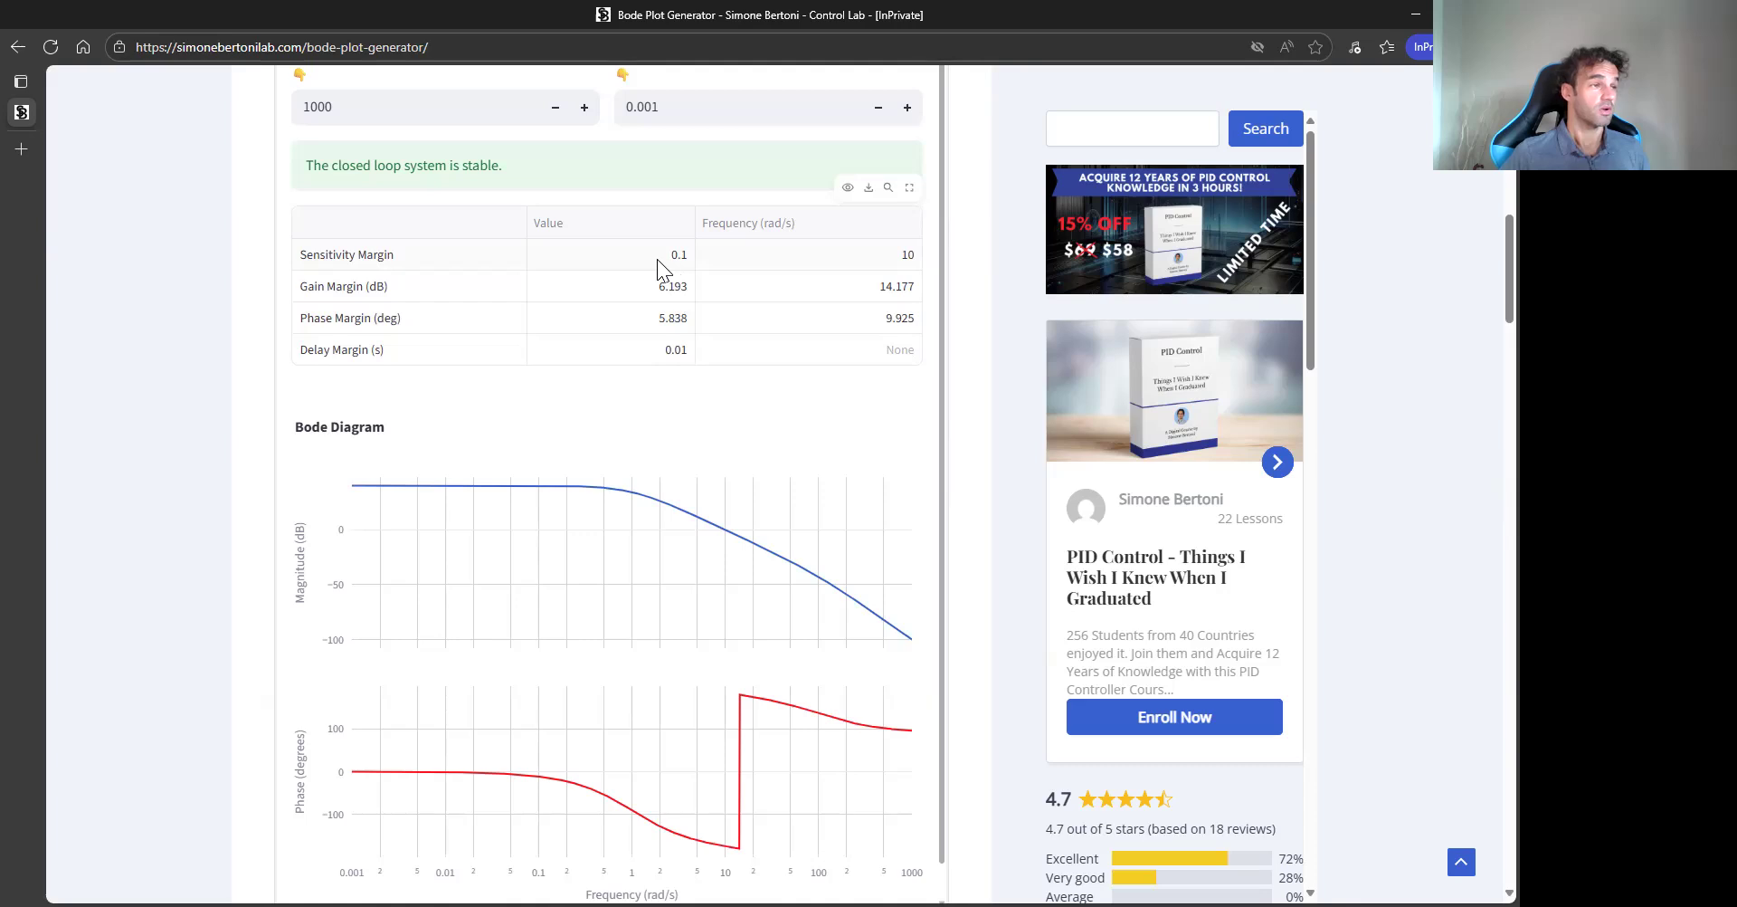
{"action": "scroll", "coordinate": [181, 397], "scroll_direction": "up", "scroll_amount": 2}
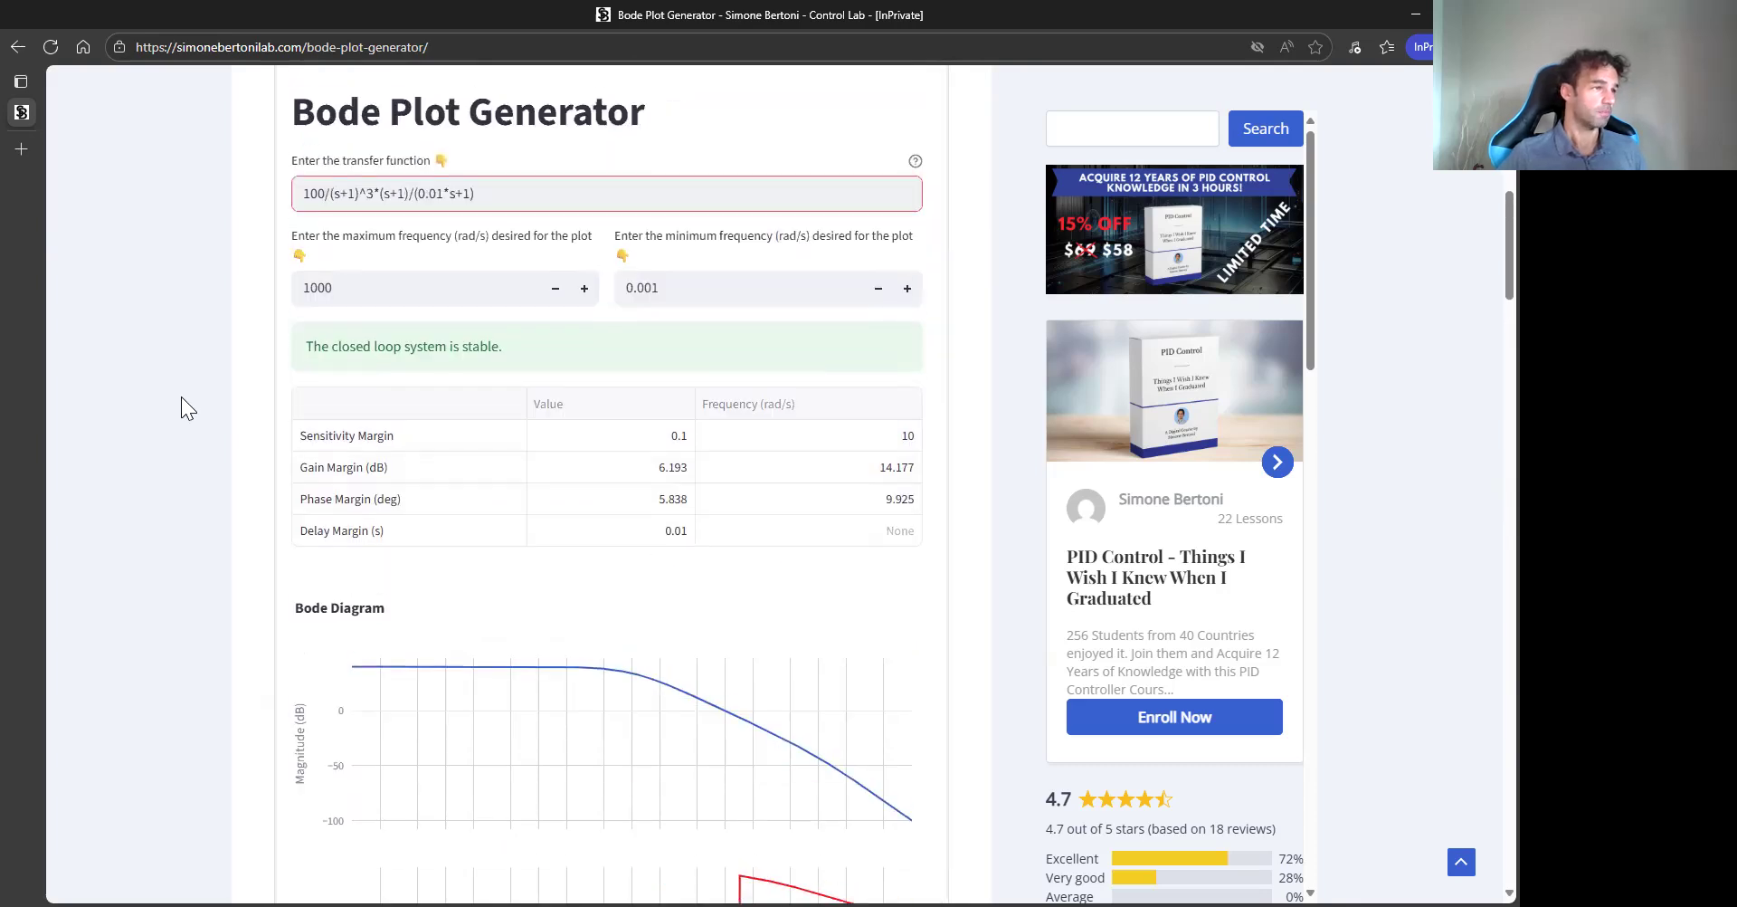
- Restore the transfer function's gain to 10 and apply it
{"action": "left_click", "coordinate": [325, 194]}
{"action": "key", "text": "BackSpace"}
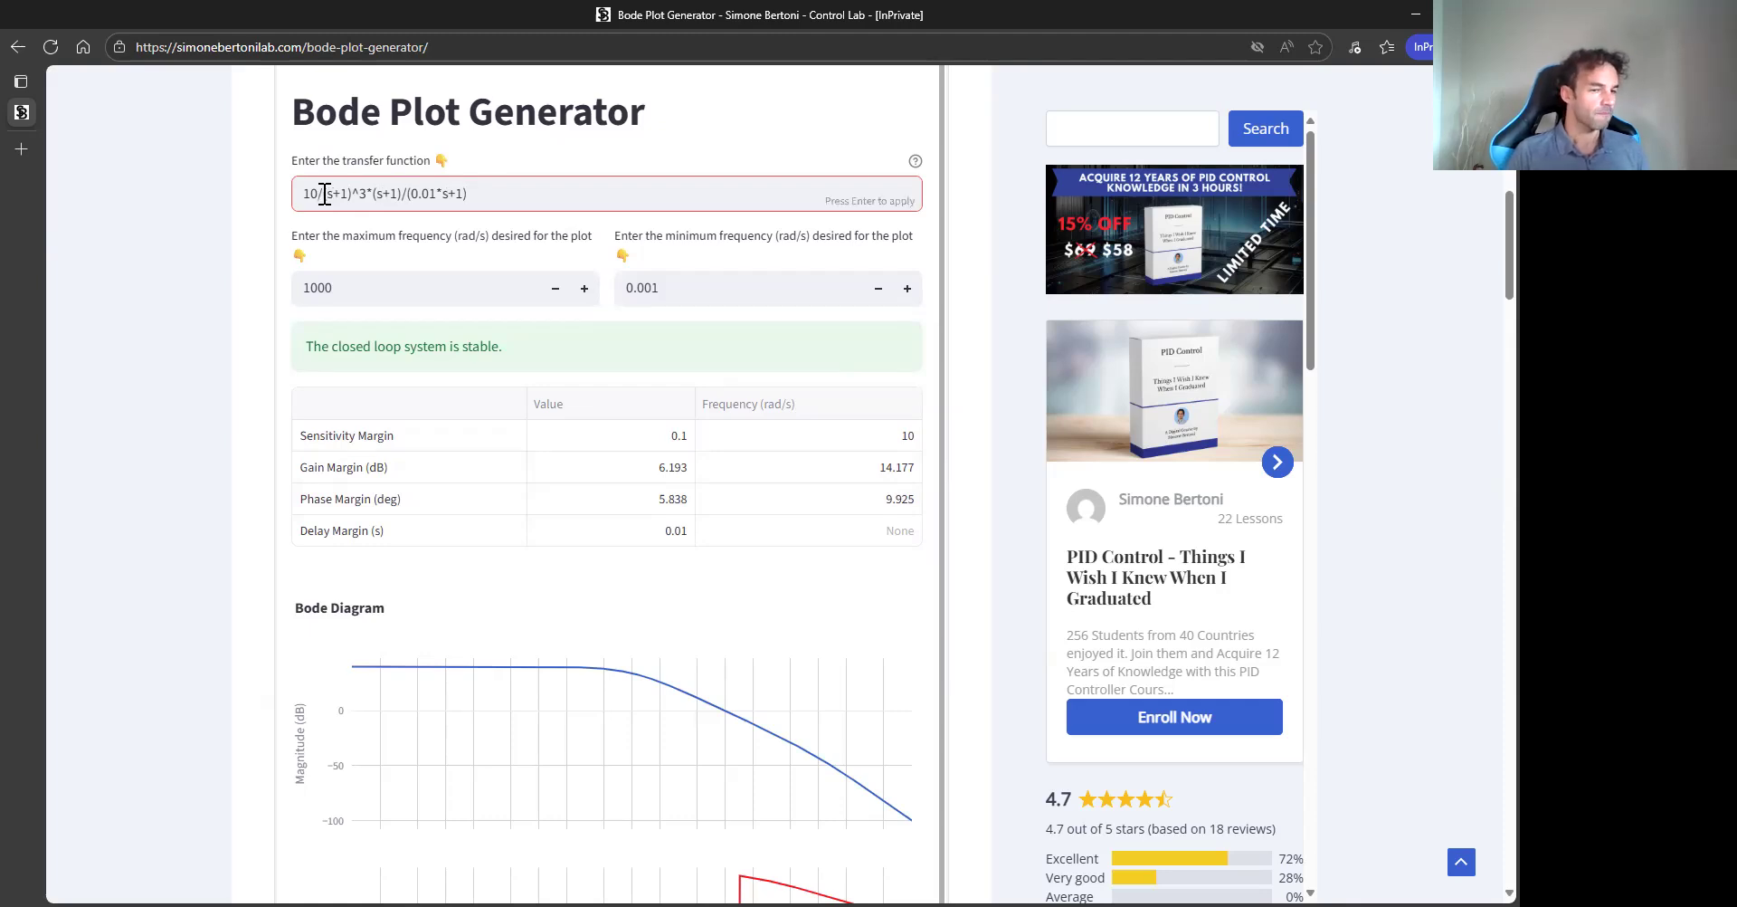
{"action": "key", "text": "Return"}
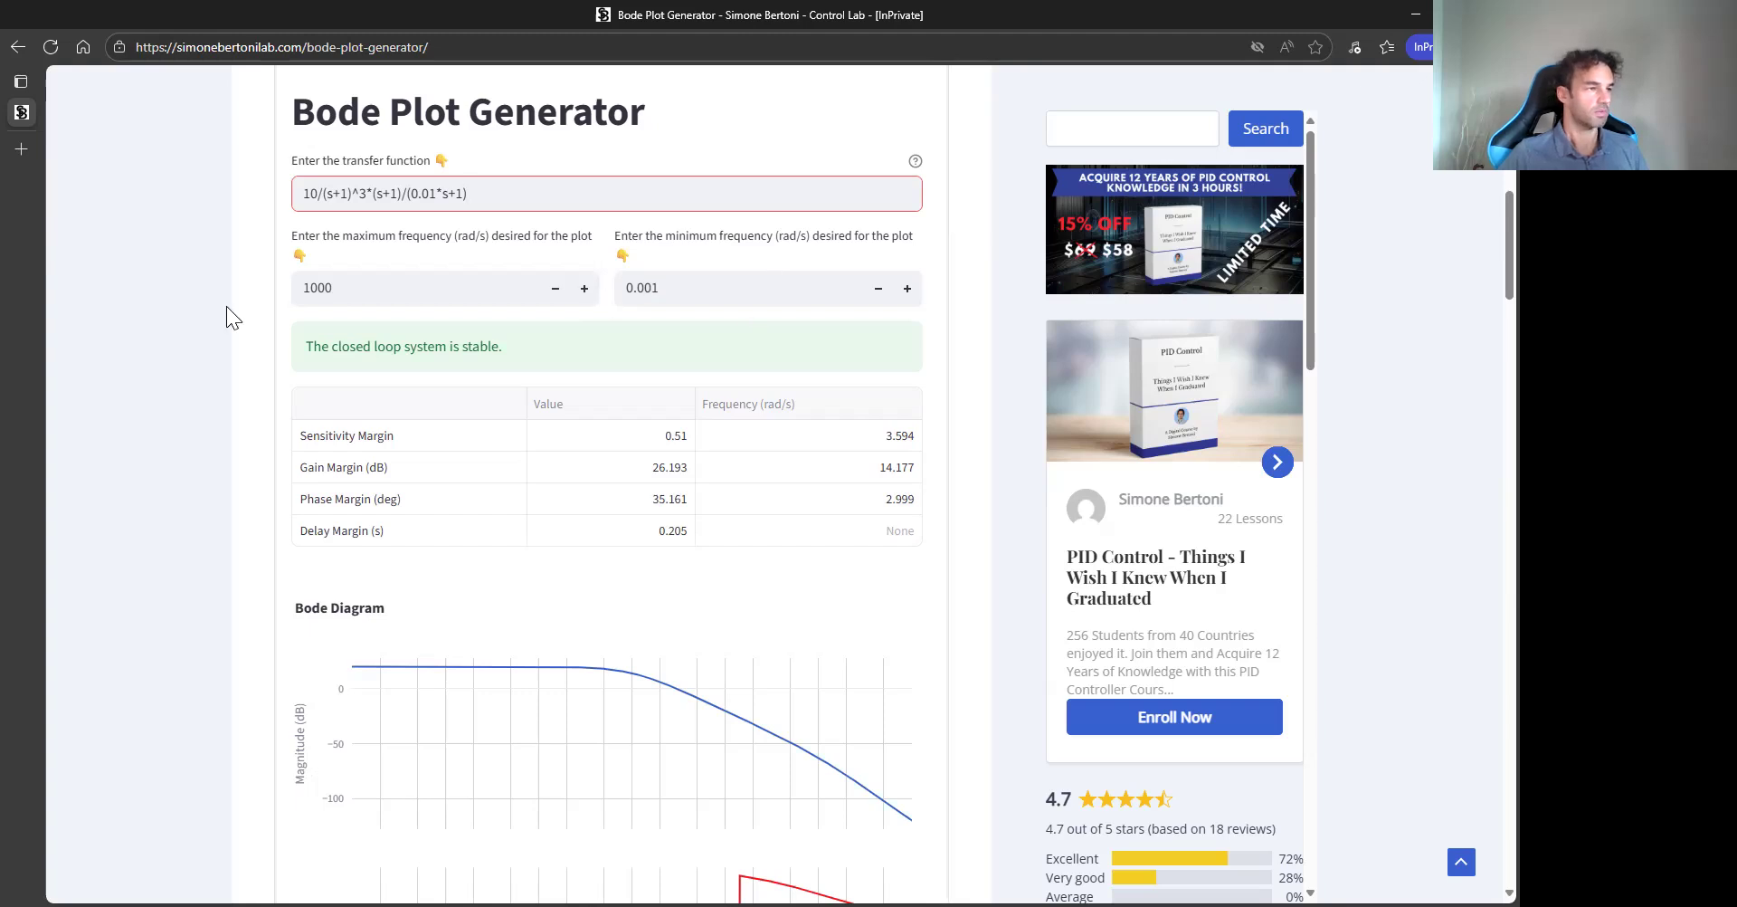
- Replace the transfer function with (s+100000)/(s+100000000) and apply it
{"action": "scroll", "coordinate": [219, 373], "scroll_direction": "up", "scroll_amount": 1}
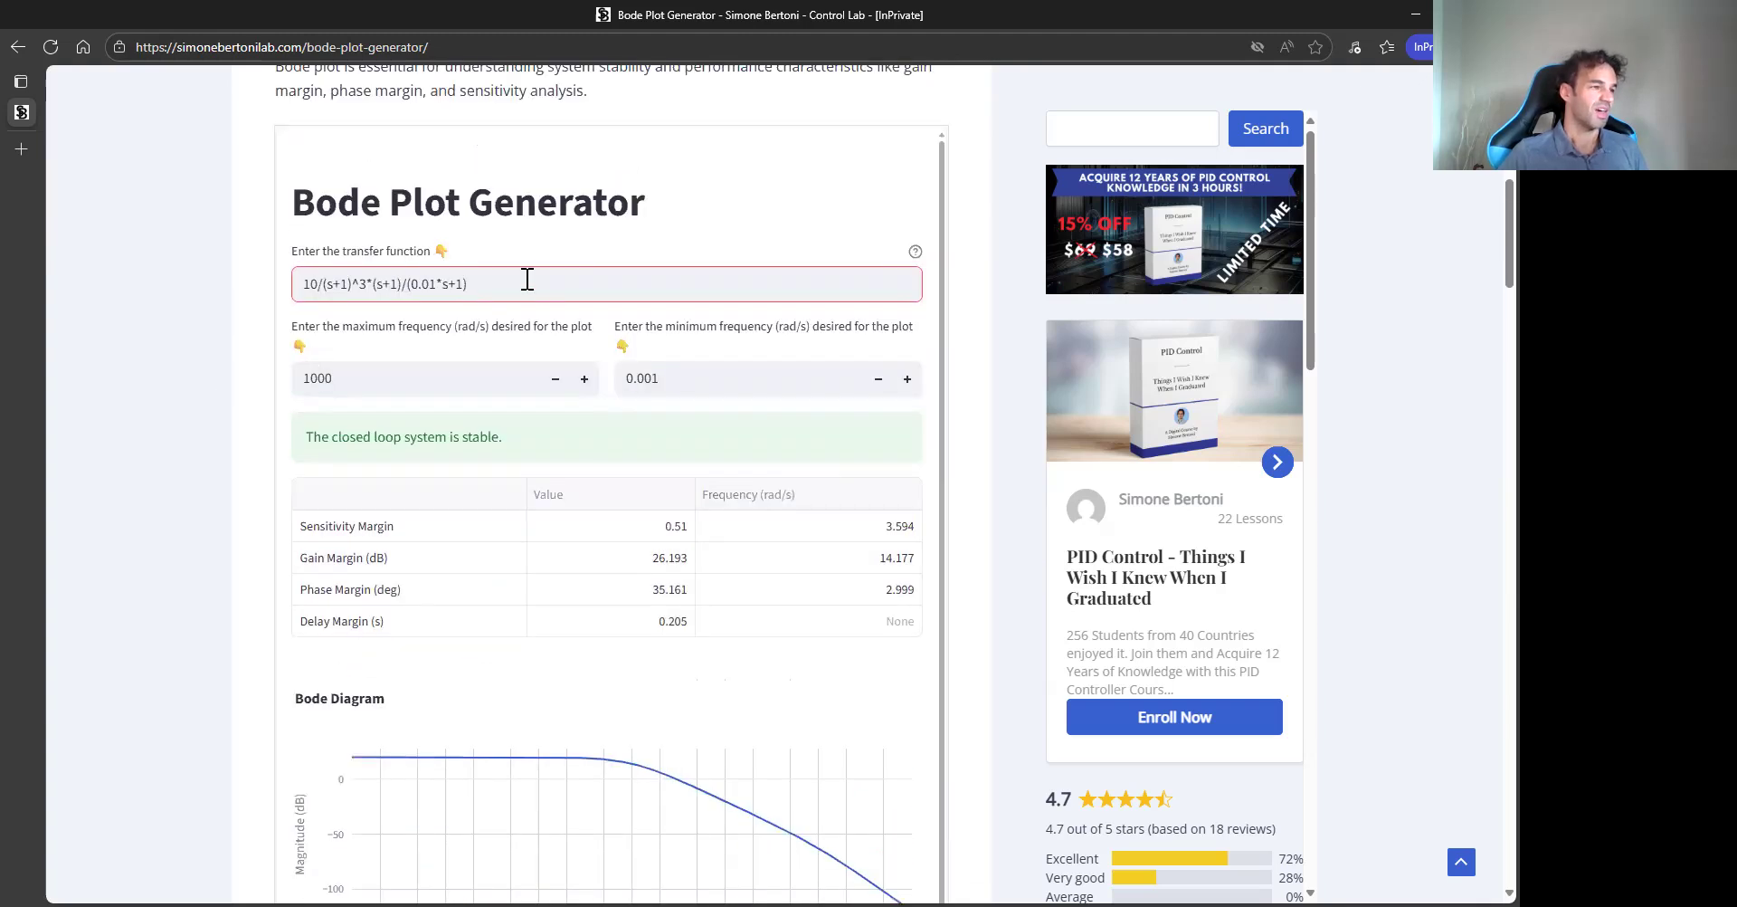
{"action": "triple_click", "coordinate": [517, 281]}
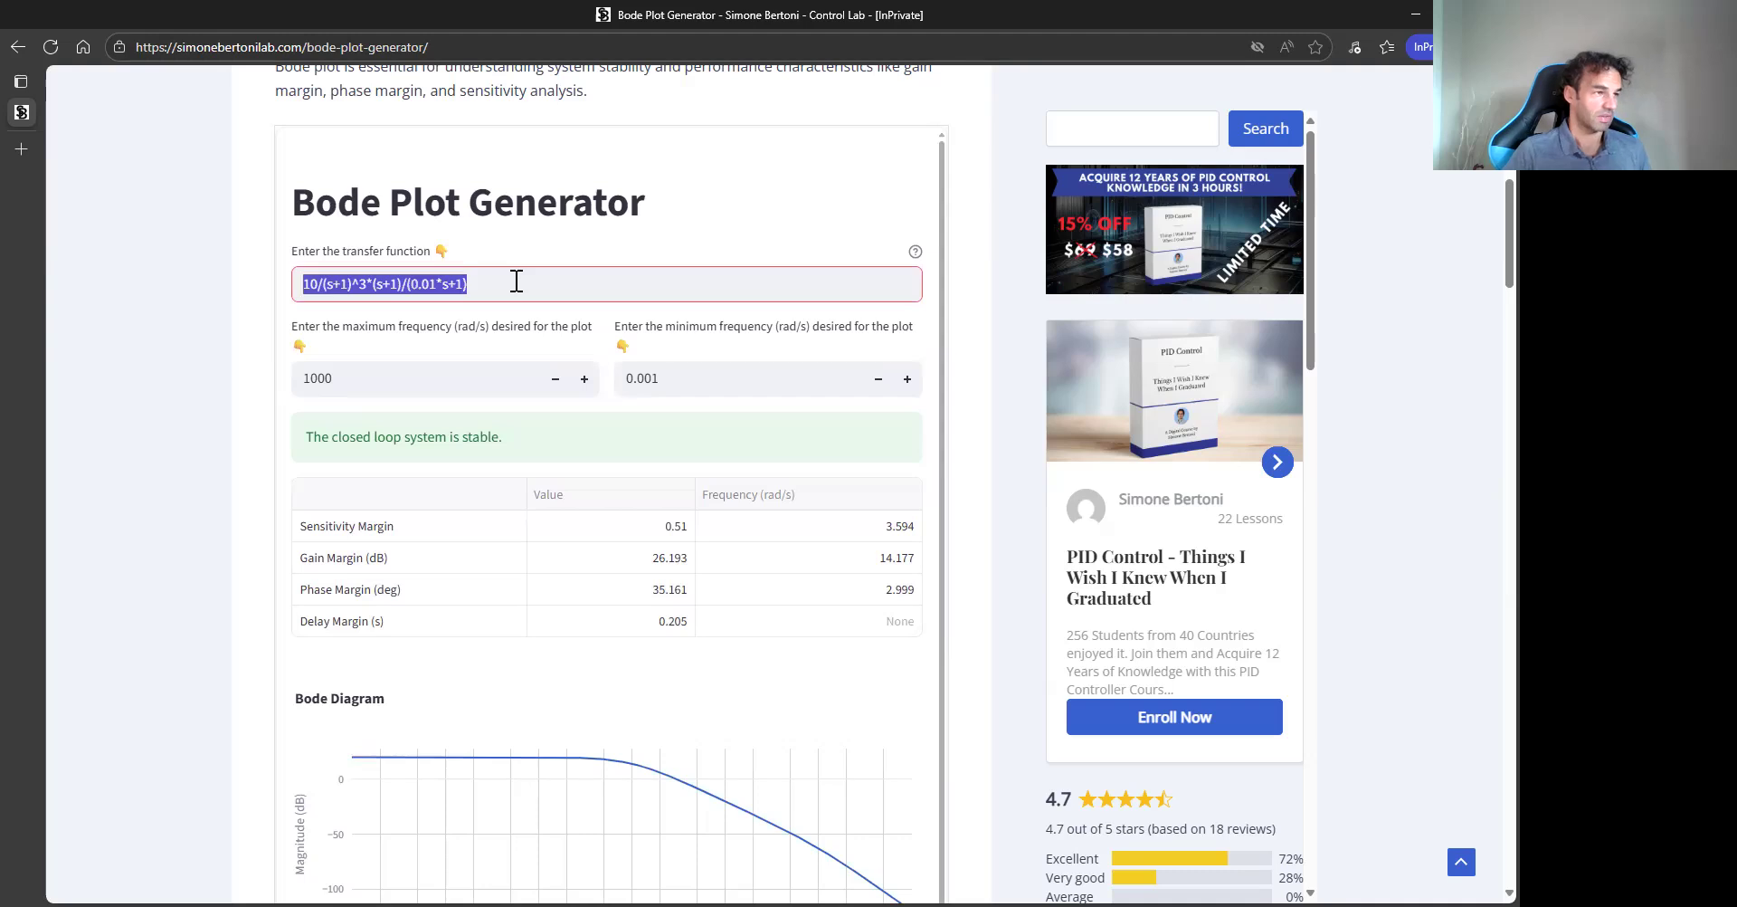
{"action": "type", "text": "("}
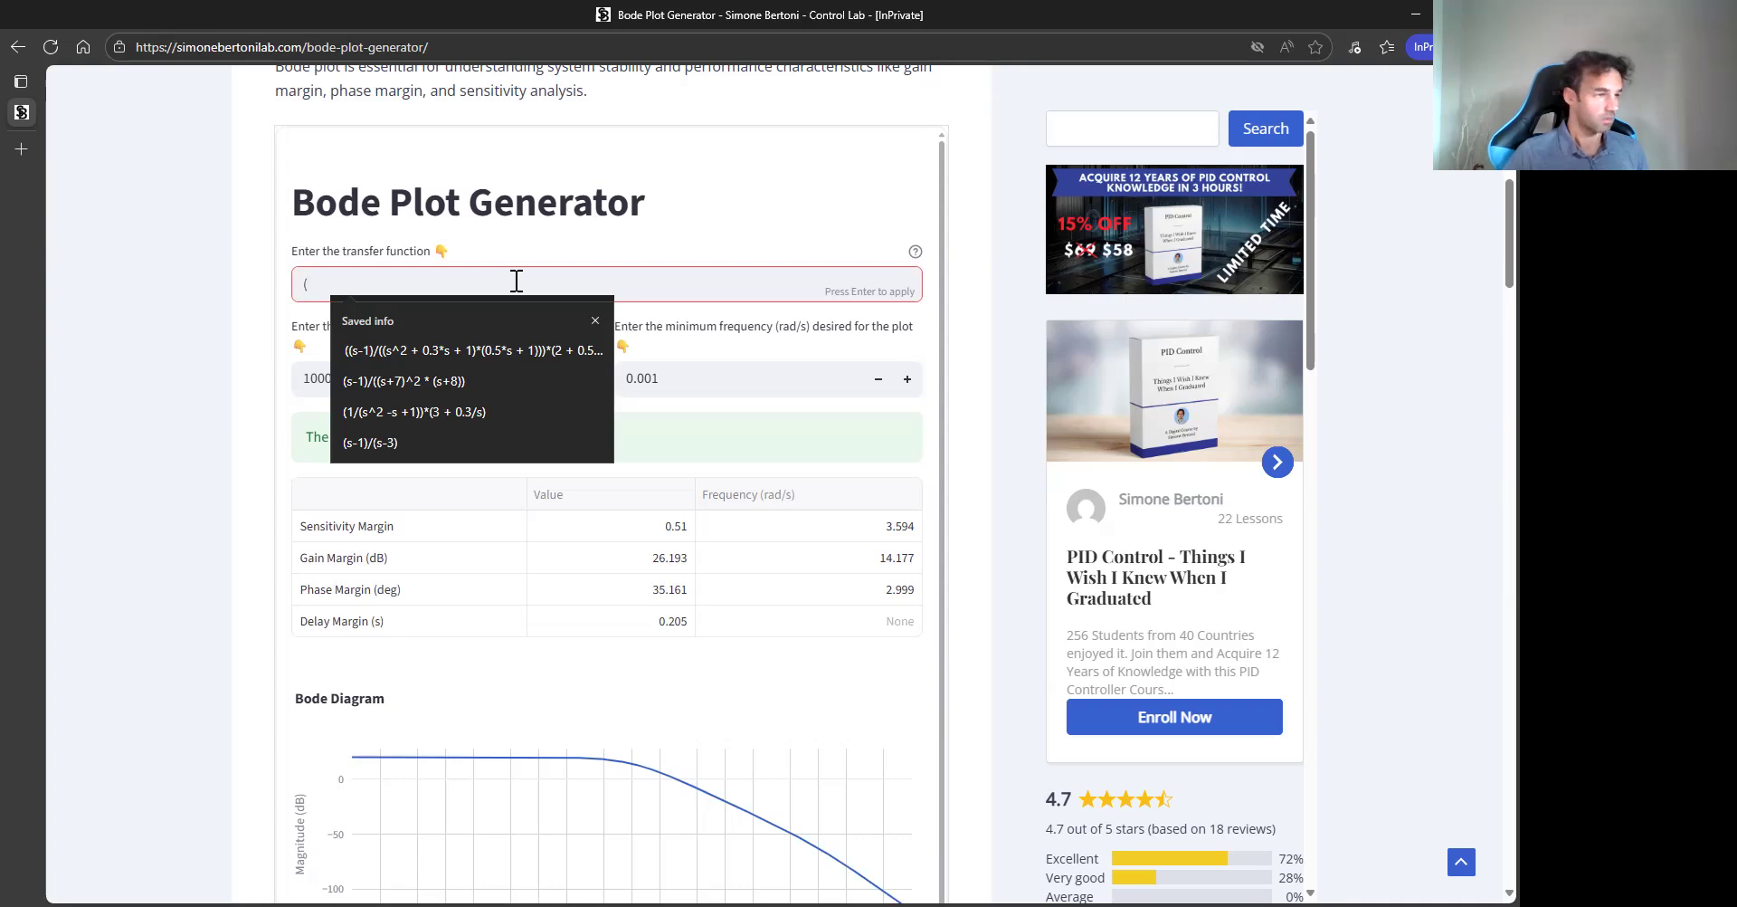
{"action": "type", "text": "s+1"}
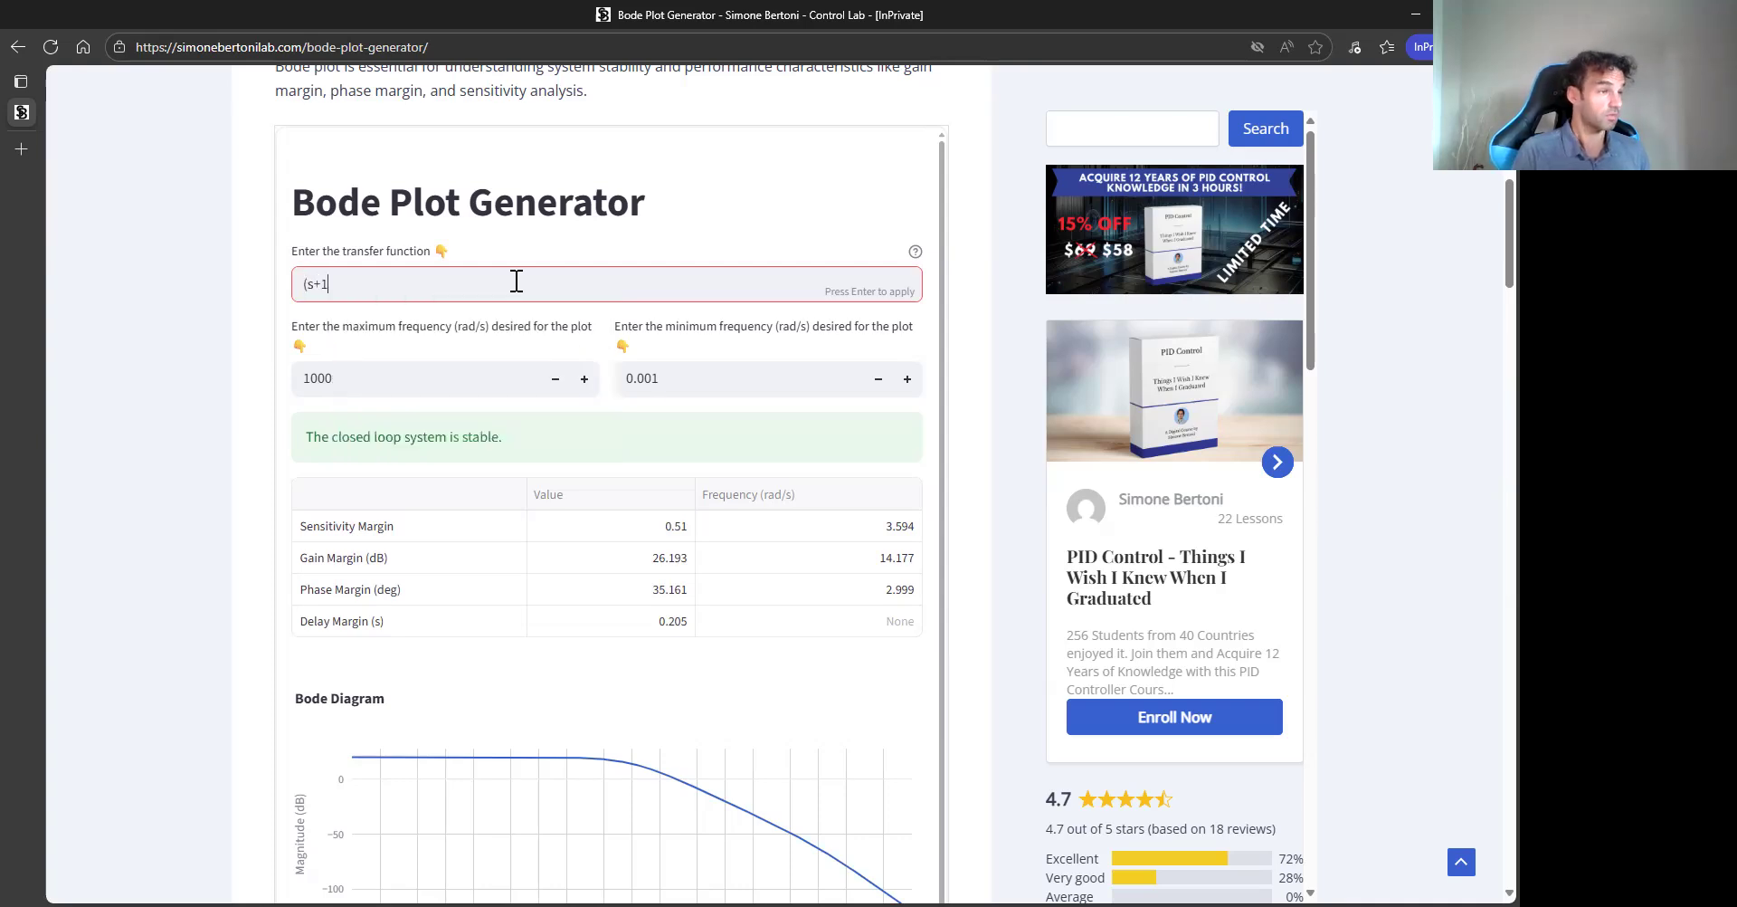
{"action": "type", "text": "00000)/(s+"}
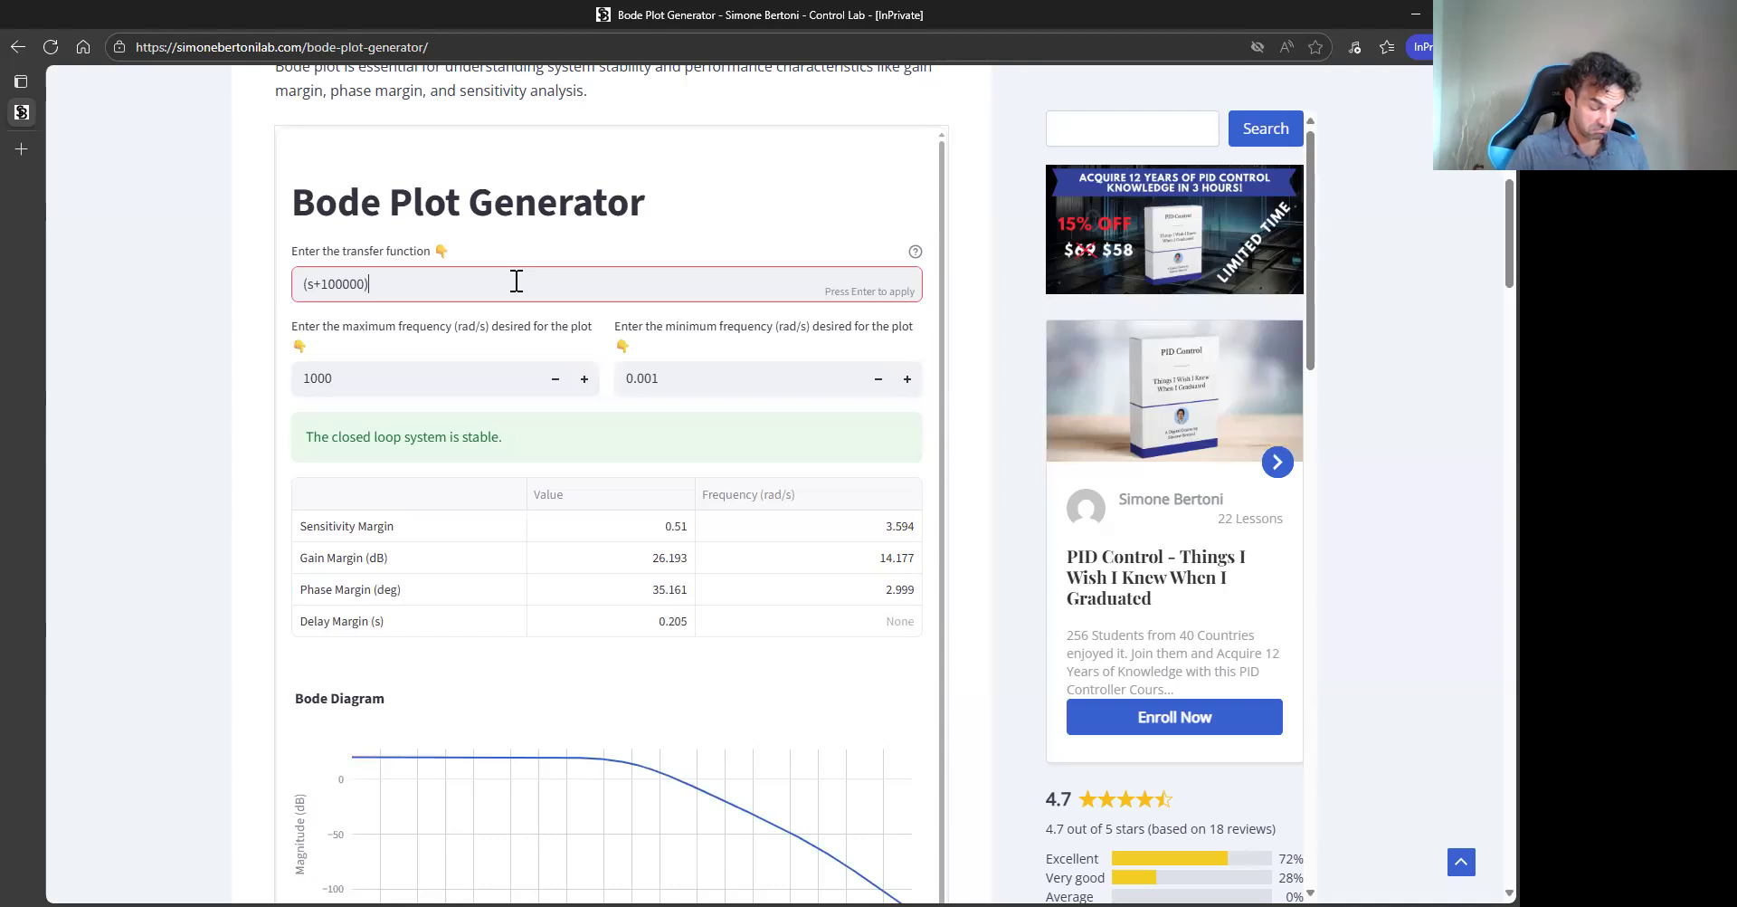
{"action": "type", "text": "100000"}
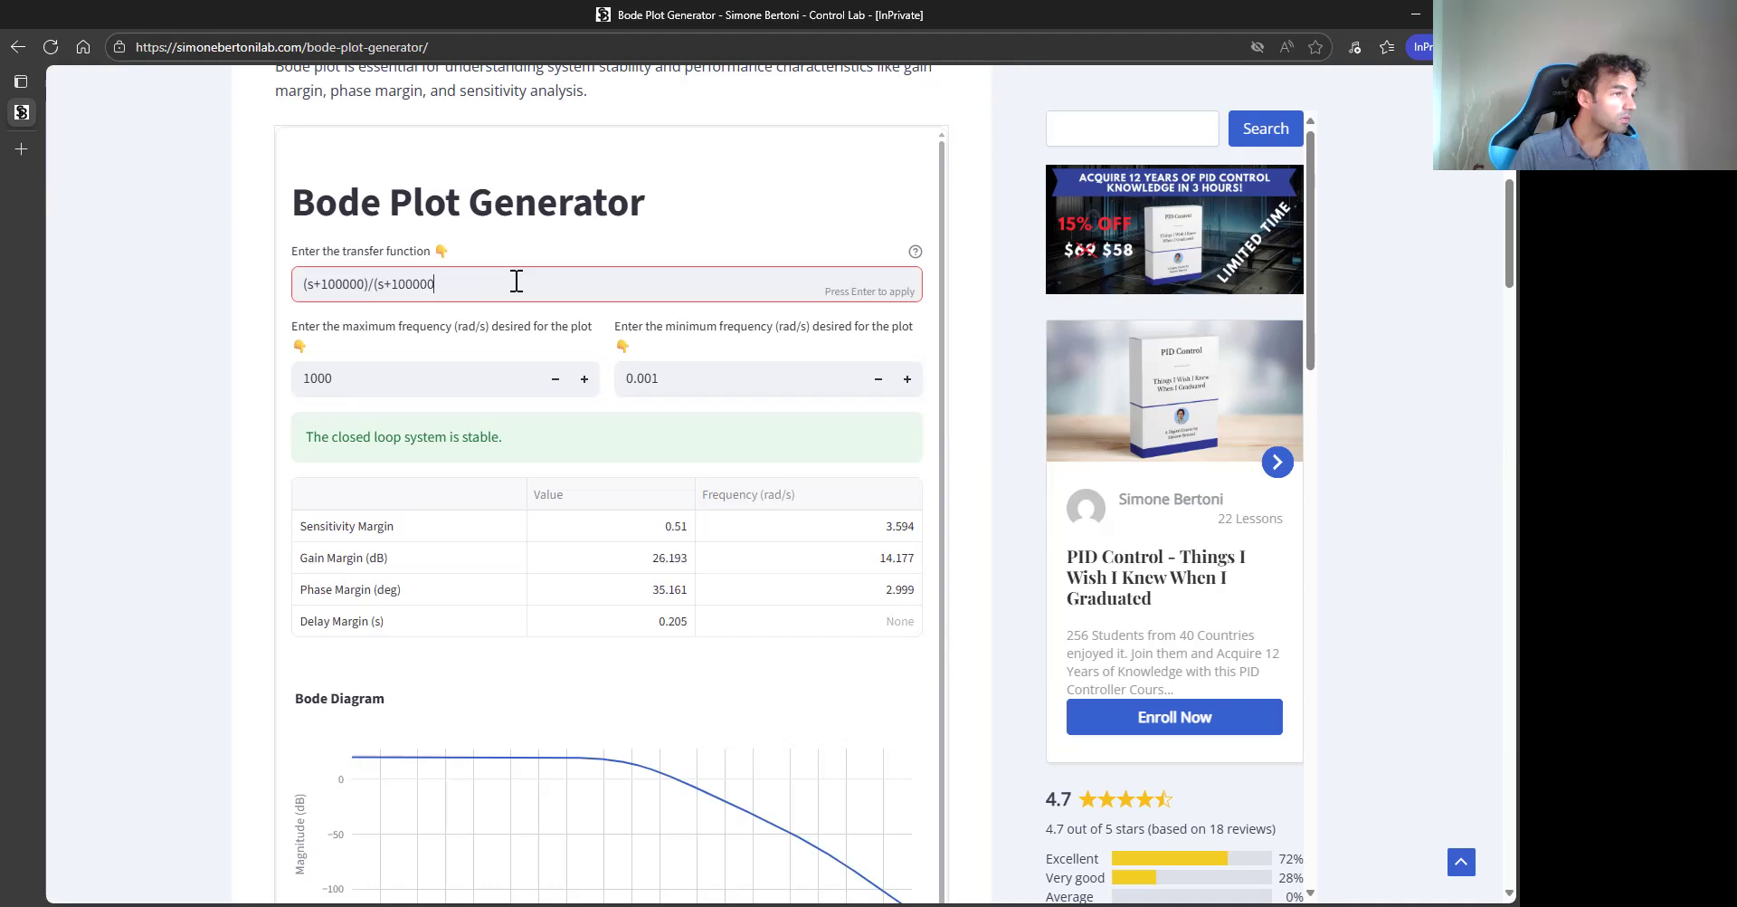
{"action": "type", "text": "000)"}
{"action": "key", "text": "Return"}
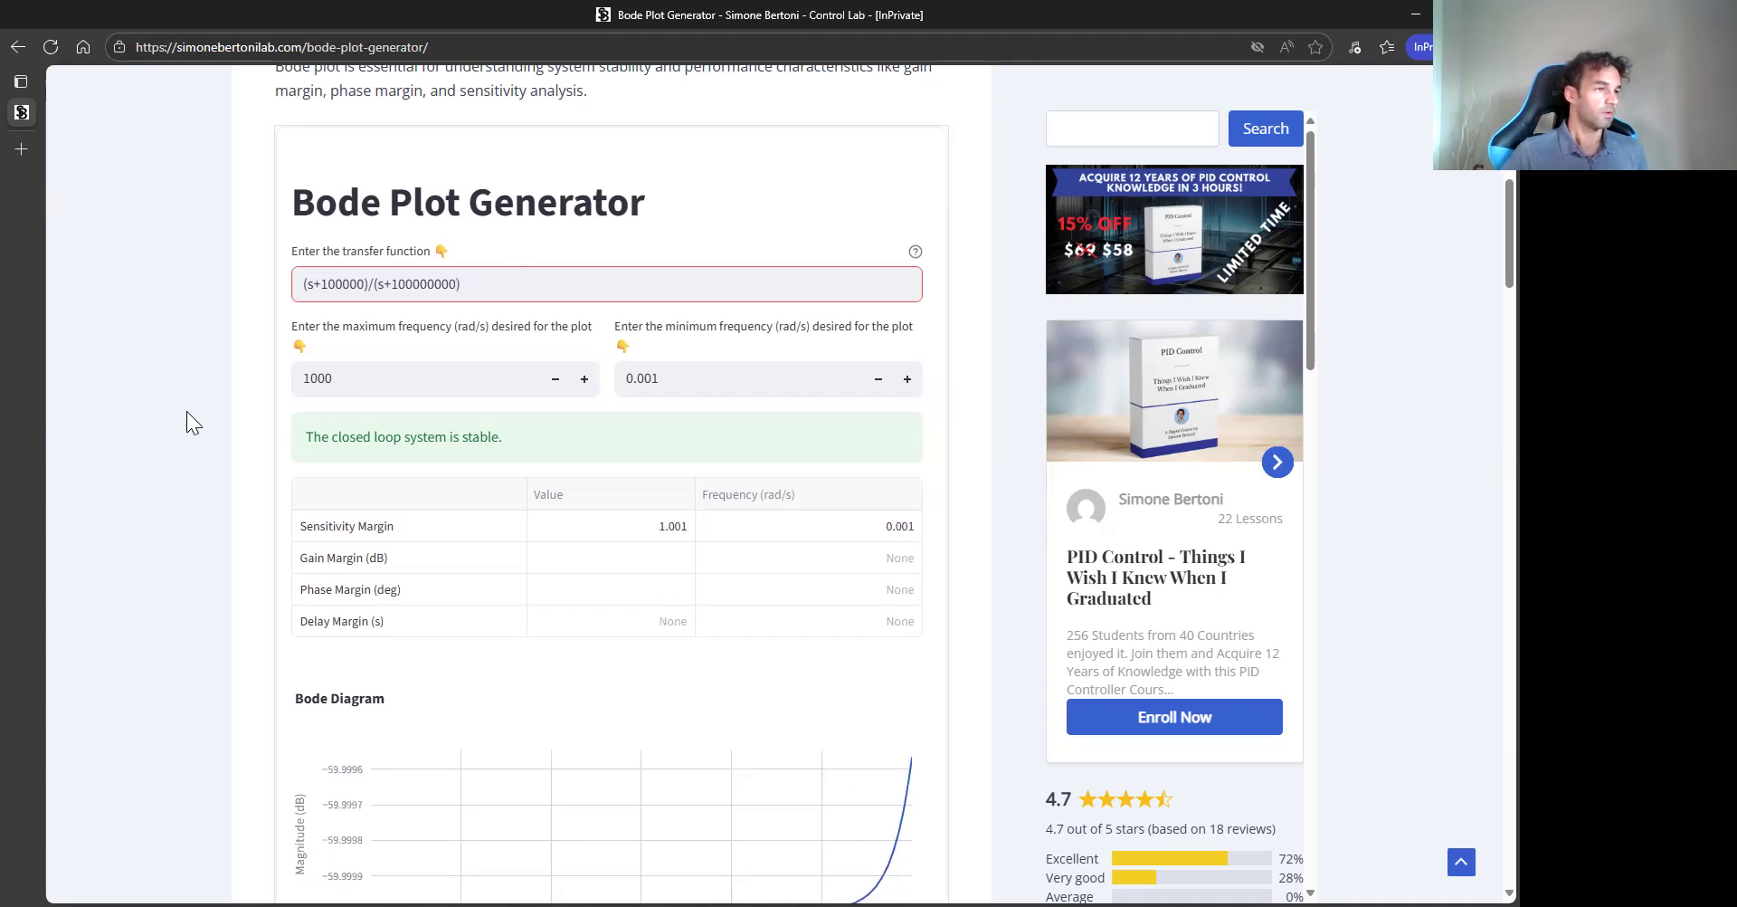
- Set the minimum plot frequency to 1 rad/s and apply it
{"action": "scroll", "coordinate": [186, 410], "scroll_direction": "down", "scroll_amount": 4}
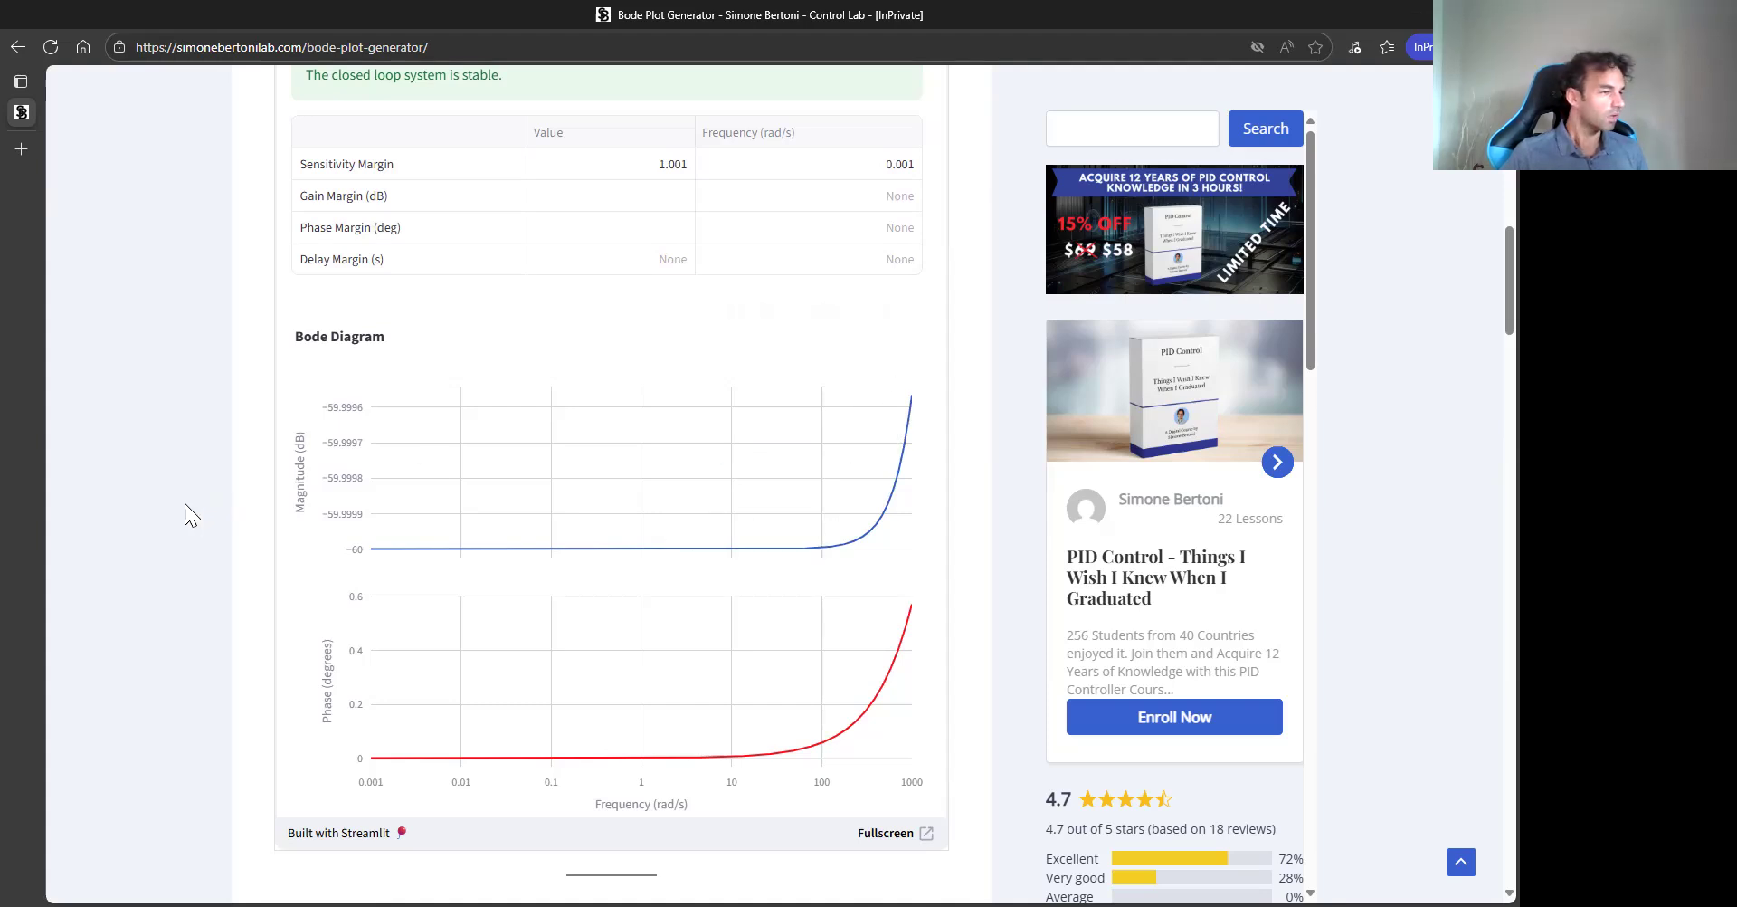
{"action": "scroll", "coordinate": [185, 503], "scroll_direction": "up", "scroll_amount": 5}
{"action": "left_click", "coordinate": [751, 559]}
{"action": "key", "text": "Left"}
{"action": "key", "text": "BackSpace"}
{"action": "key", "text": "BackSpace"}
{"action": "key", "text": "BackSpace"}
{"action": "key", "text": "BackSpace"}
{"action": "key", "text": "Return"}
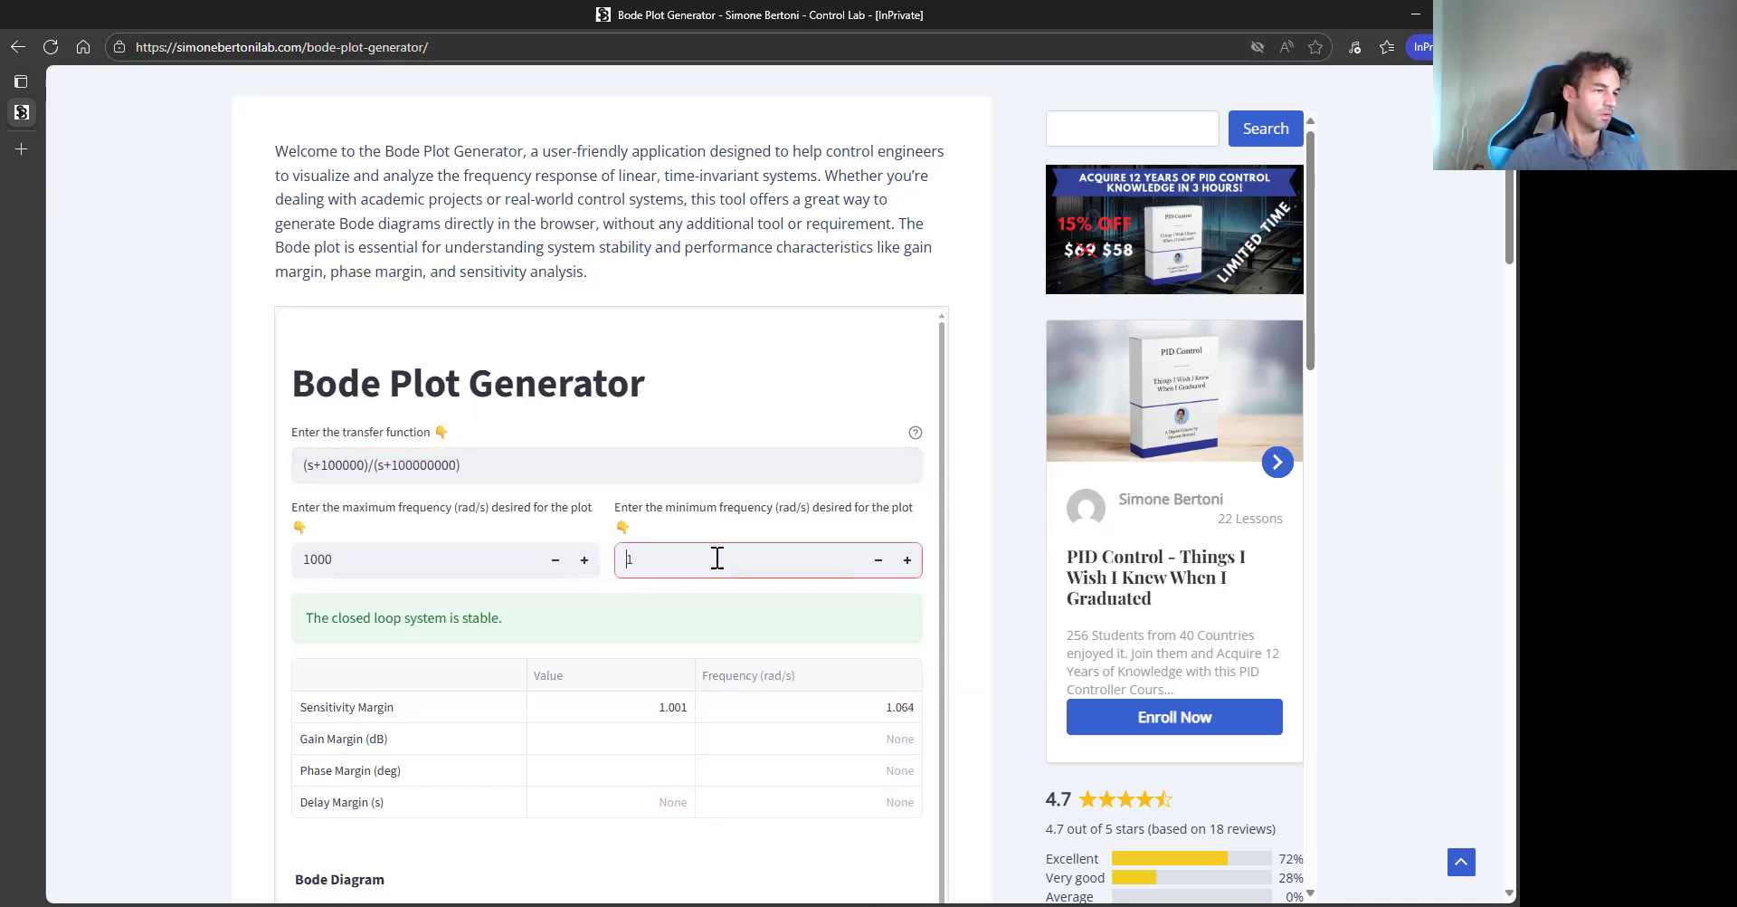
{"action": "scroll", "coordinate": [199, 570], "scroll_direction": "down", "scroll_amount": 3}
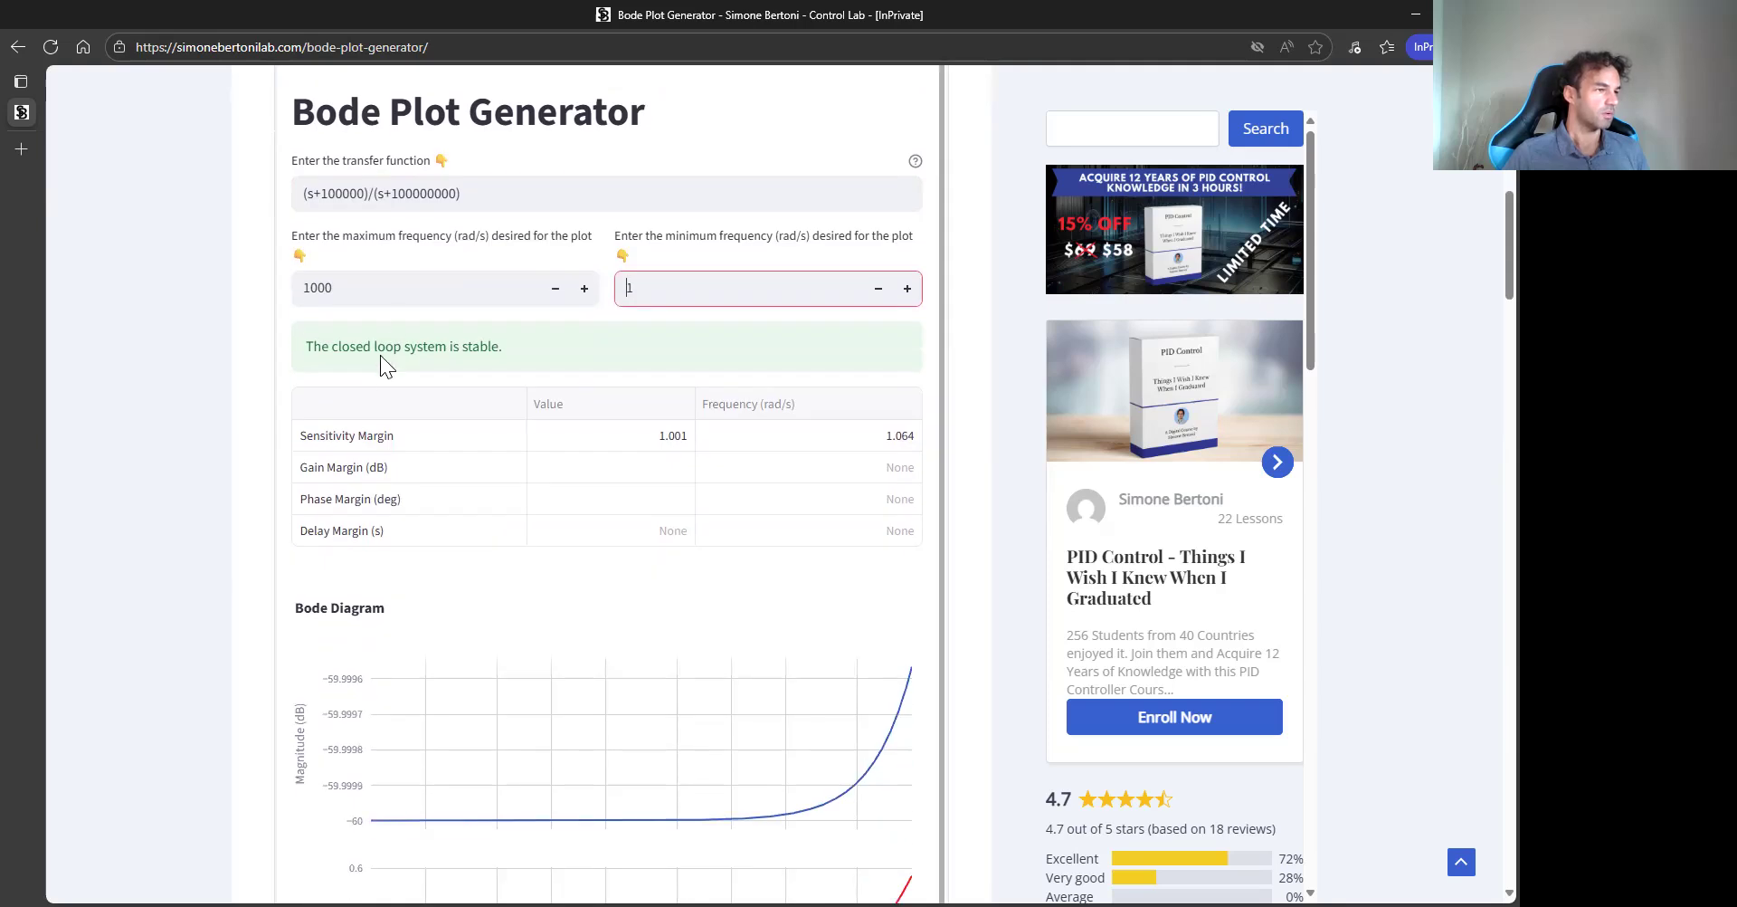
{"action": "left_click", "coordinate": [393, 288]}
{"action": "type", "text": "000000"}
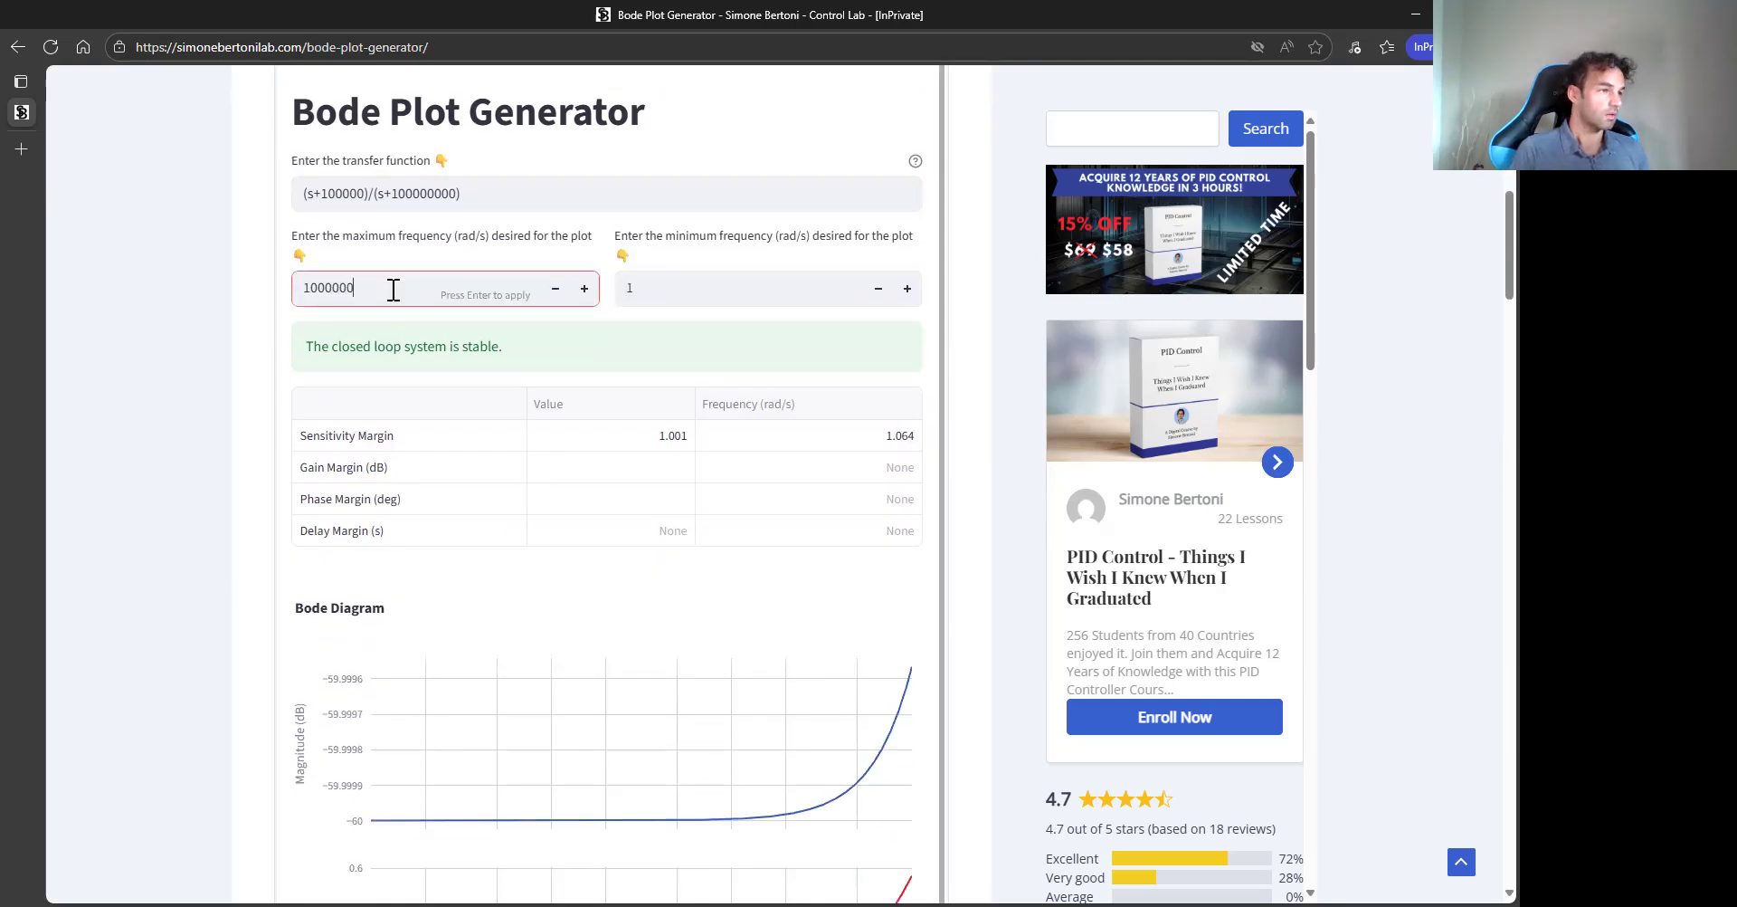
{"action": "key", "text": "Return"}
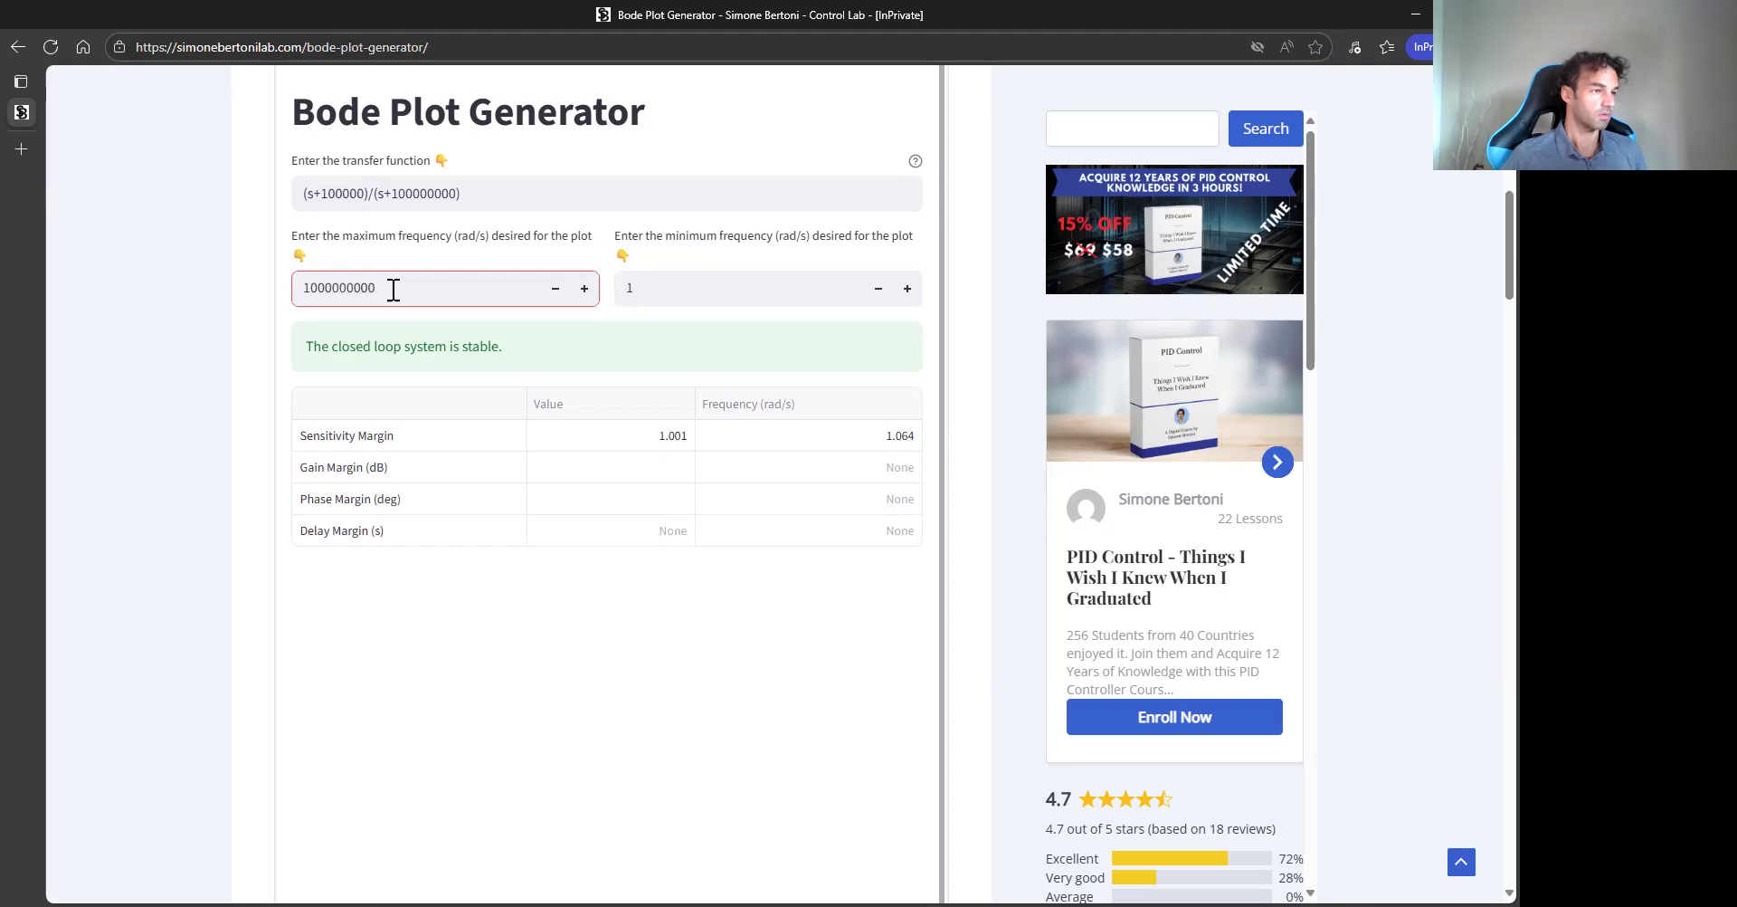
{"action": "type", "text": "00"}
{"action": "key", "text": "Return"}
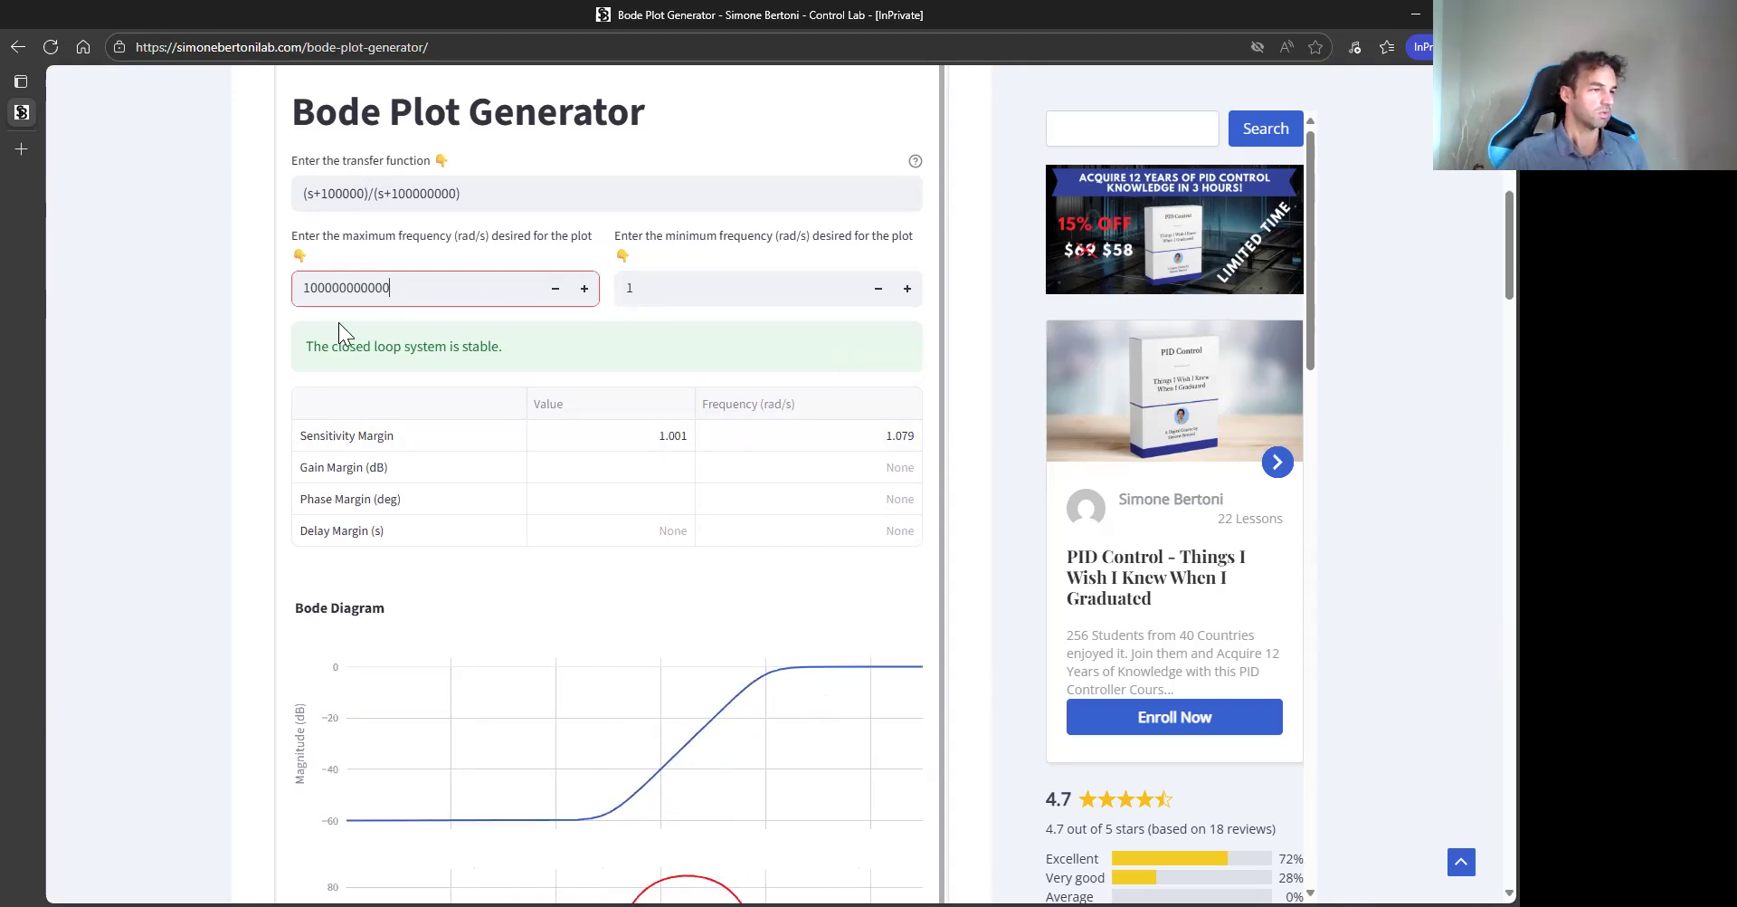
{"action": "scroll", "coordinate": [160, 426], "scroll_direction": "down", "scroll_amount": 4}
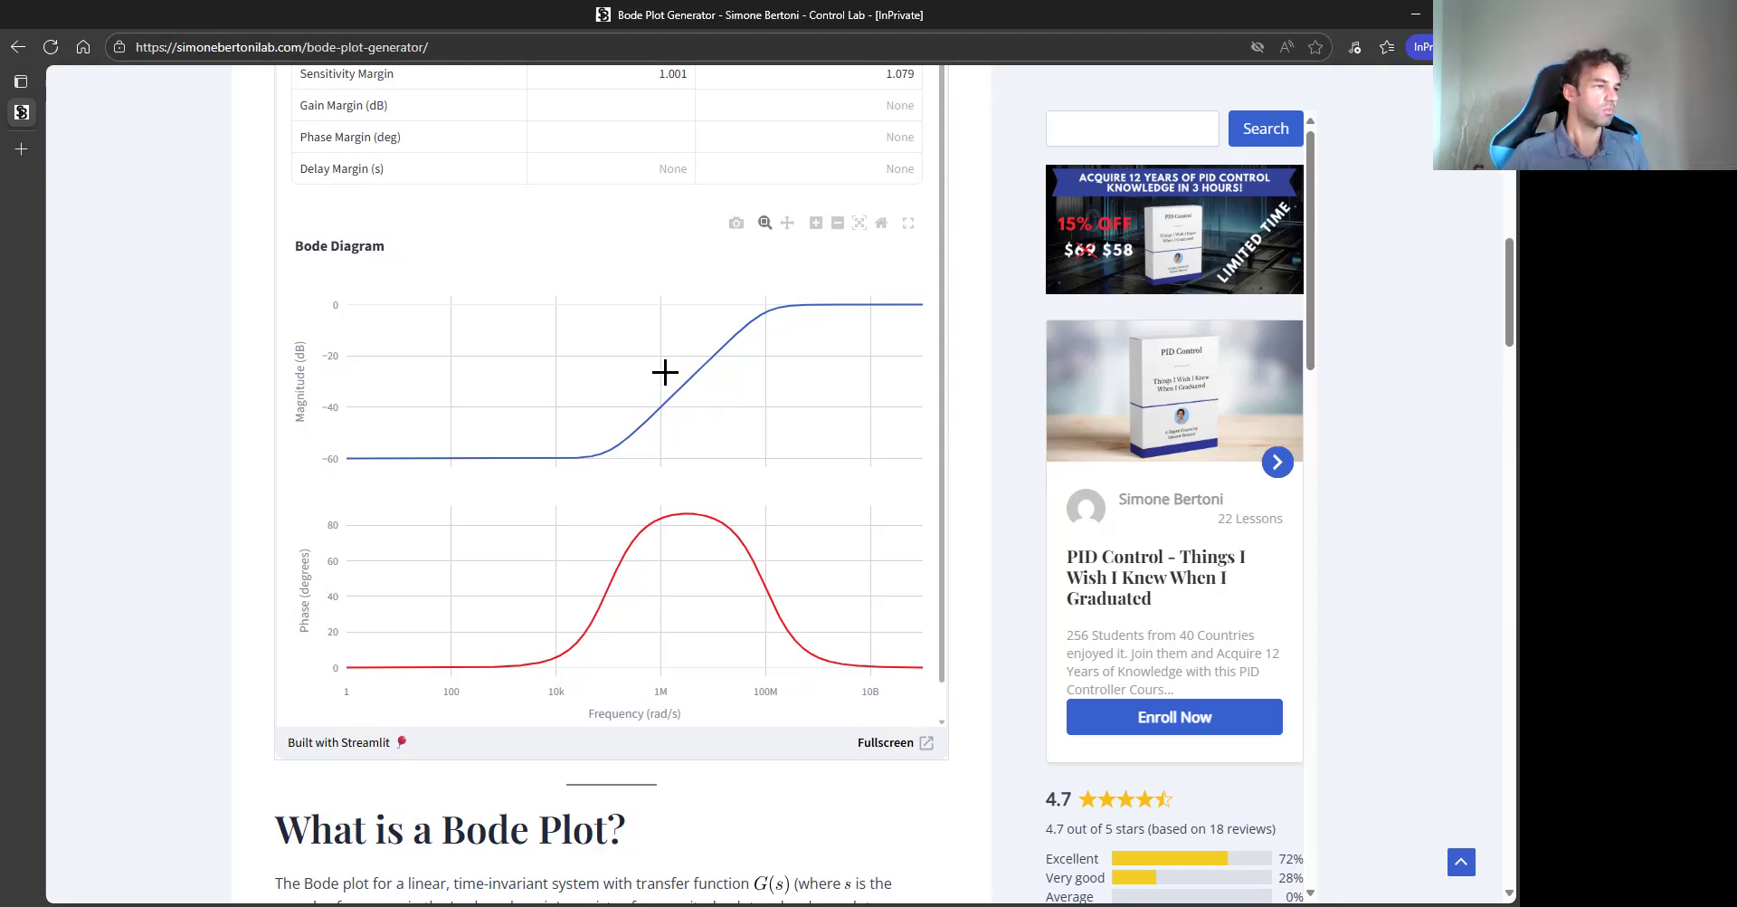
{"action": "scroll", "coordinate": [172, 537], "scroll_direction": "up", "scroll_amount": 5}
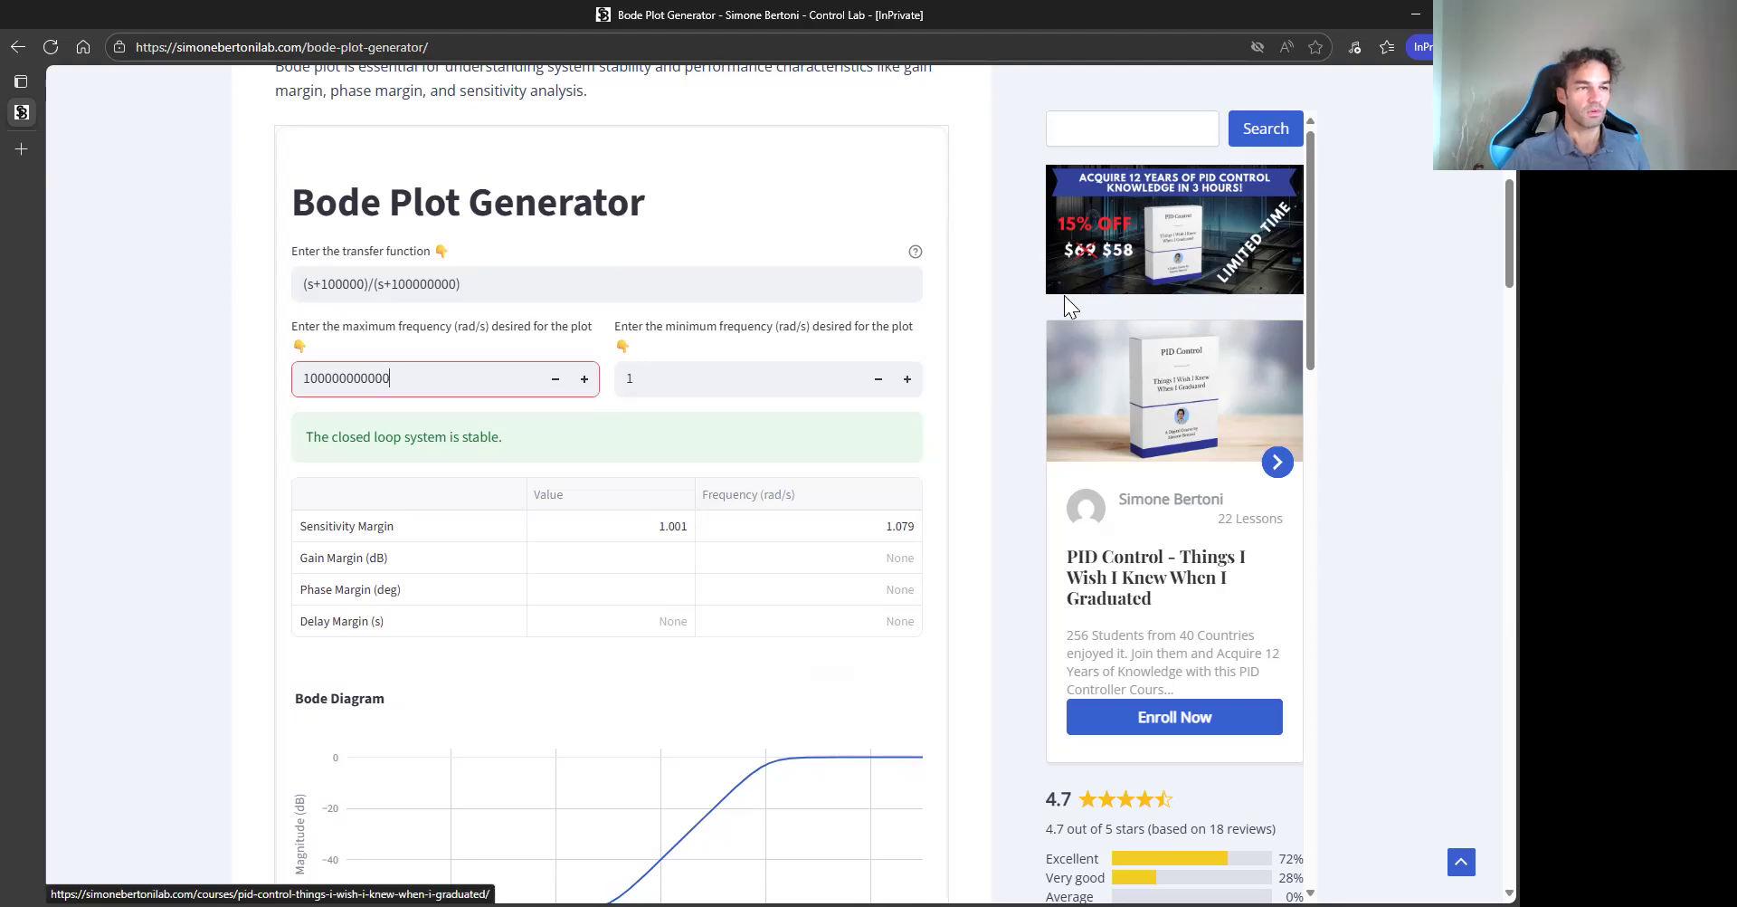
{"action": "scroll", "coordinate": [1009, 300], "scroll_direction": "up", "scroll_amount": 2}
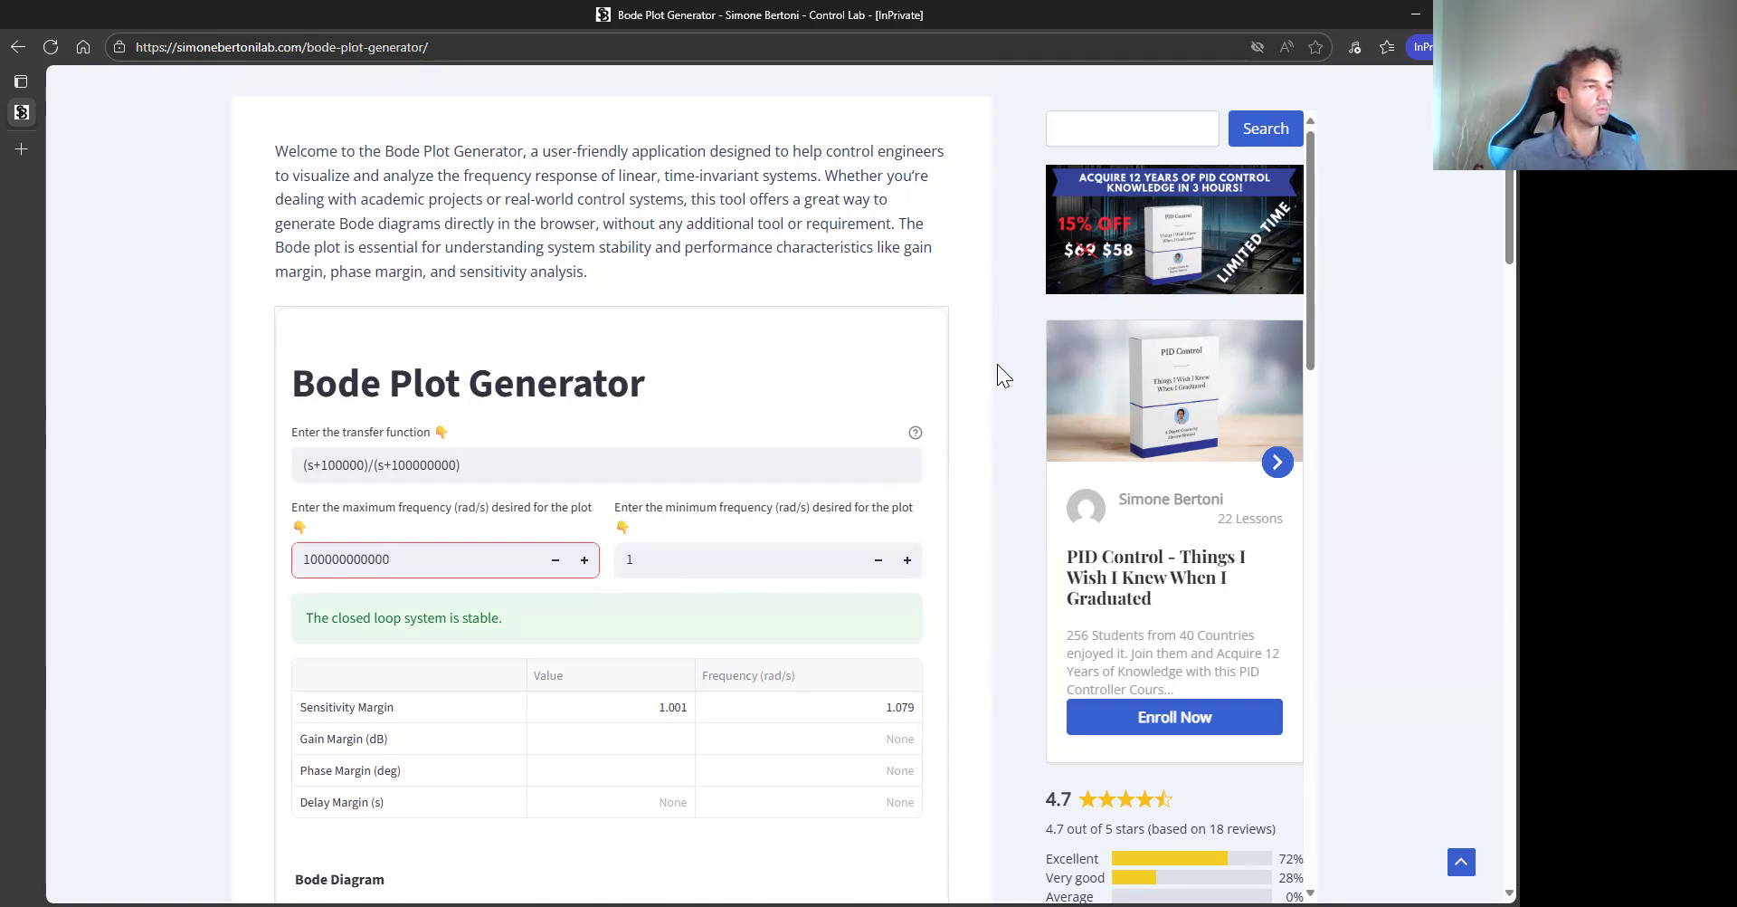
{"action": "scroll", "coordinate": [1006, 366], "scroll_direction": "up", "scroll_amount": 4}
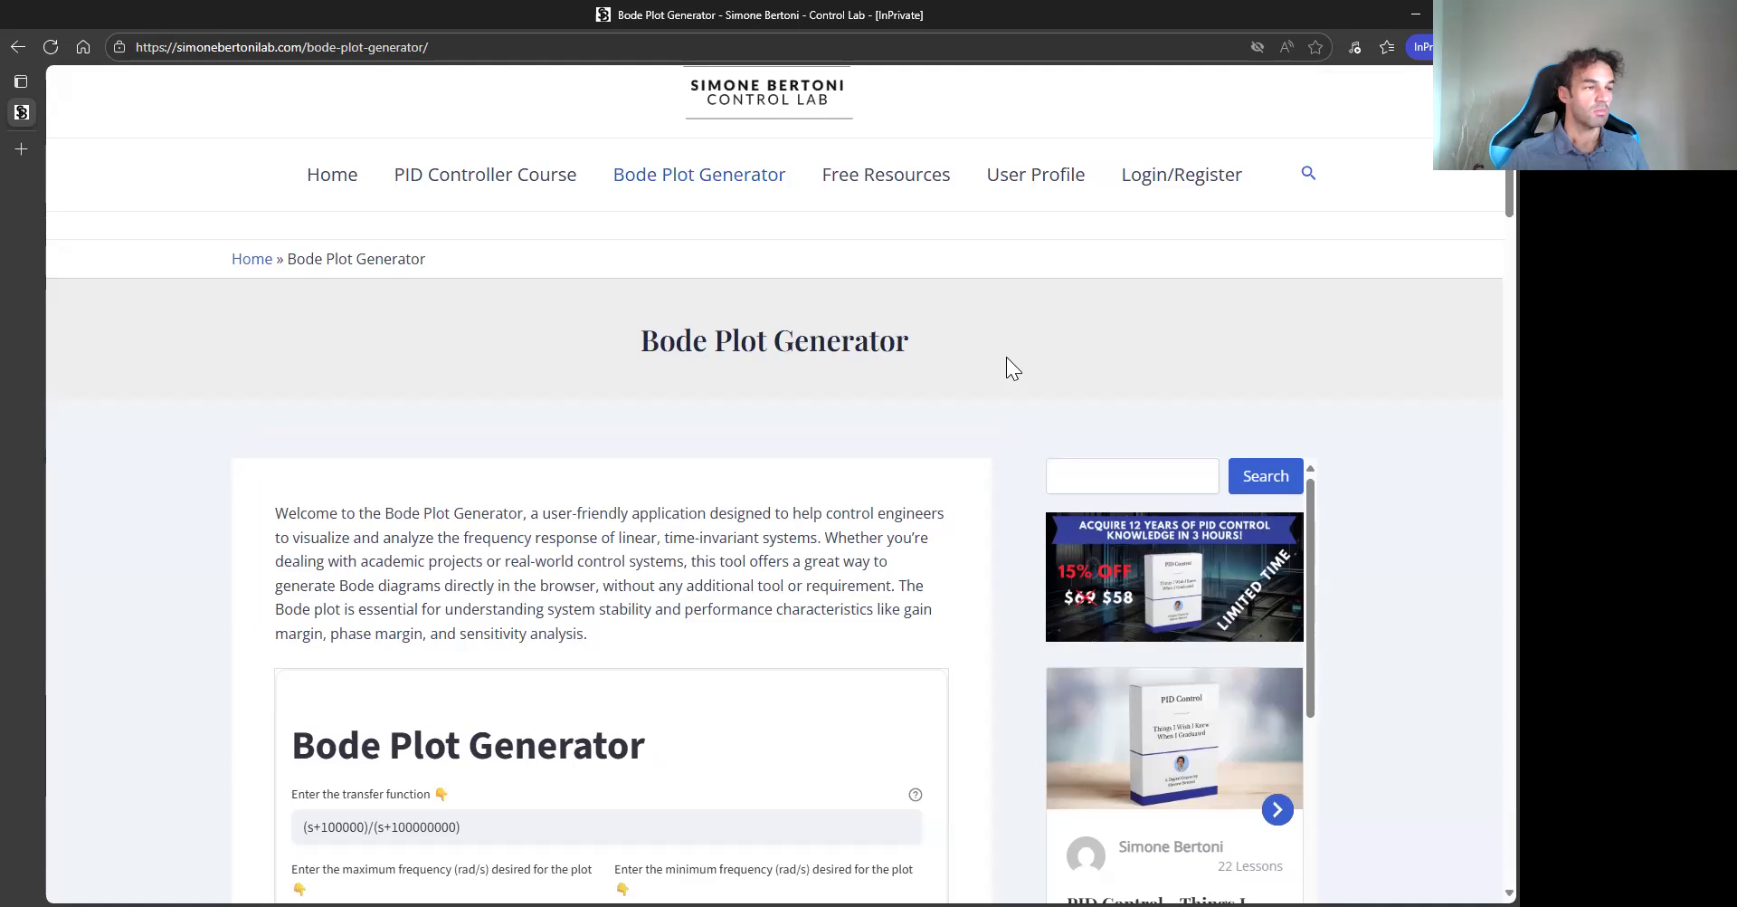